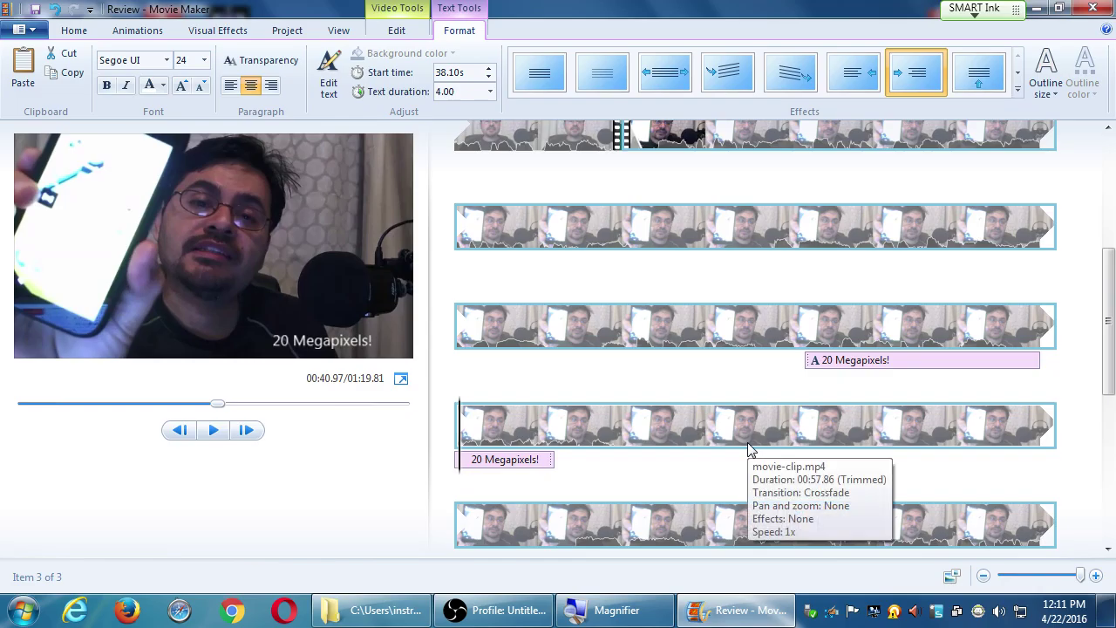
- Show the desktop and open the 2016-04-22 text file in Notepad
key(super+d)
key(Up)
key(Up)
key(Up)
key(Up)
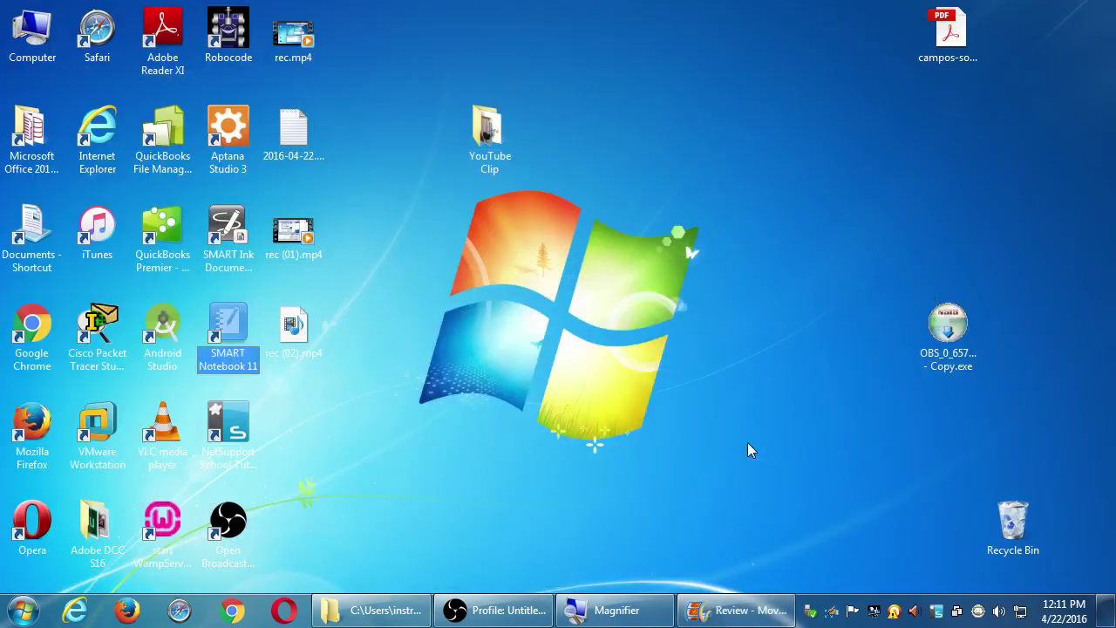
key(Right)
key(Down)
key(Return)
key(super+plus)
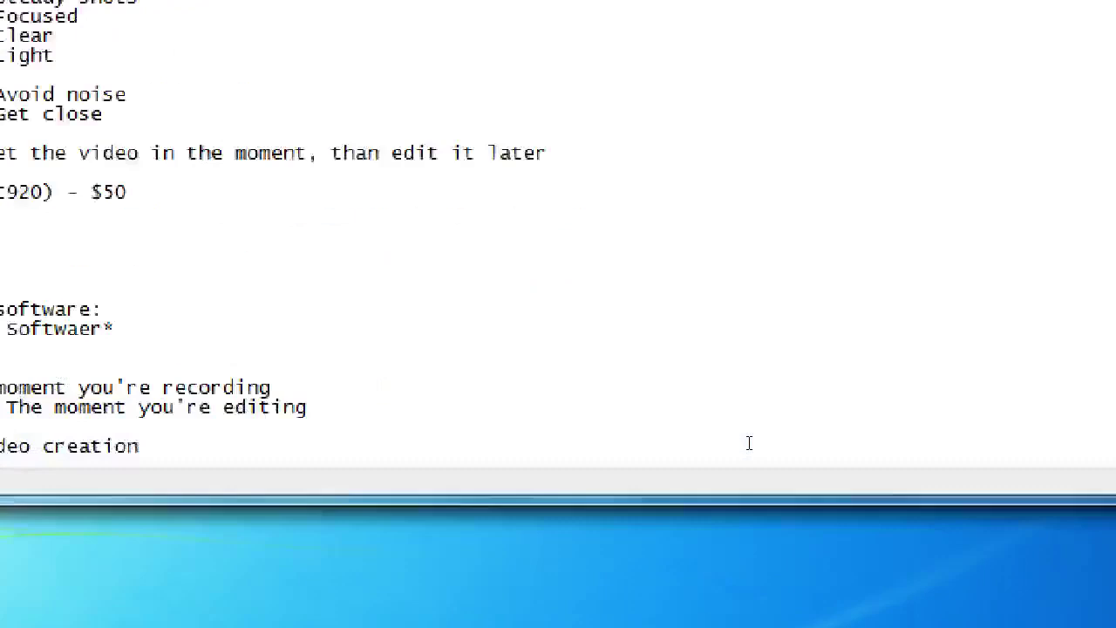
- Add a "Microphones" heading below the Nikon line in the notes and start an indented line under it
key(super+minus)
text(Microphones)
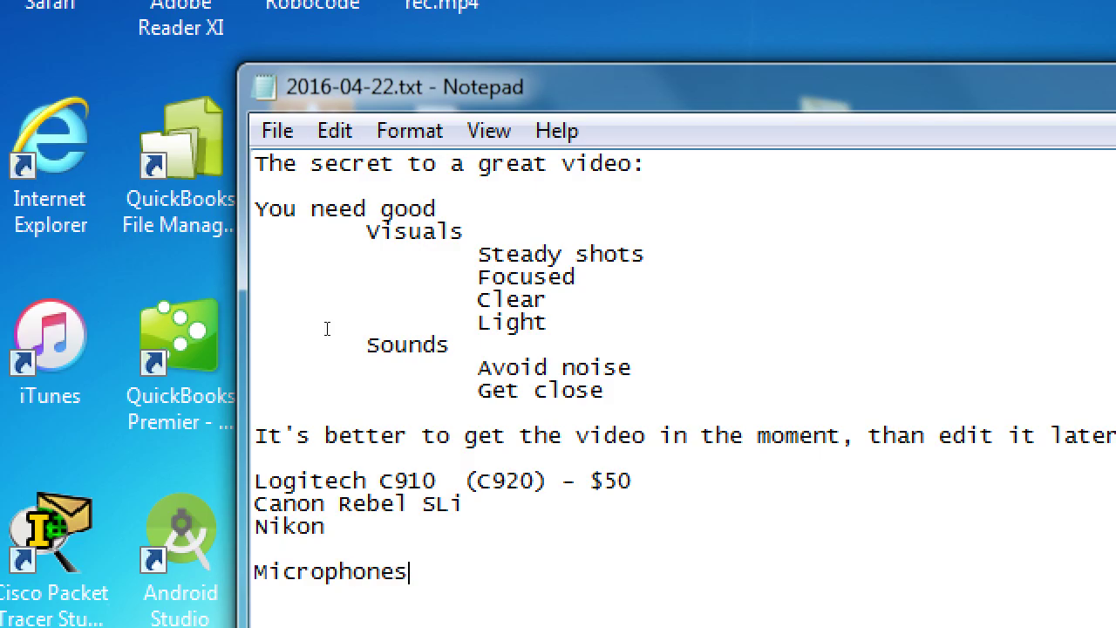
key(Return)
key(super+plus)
key(Tab)
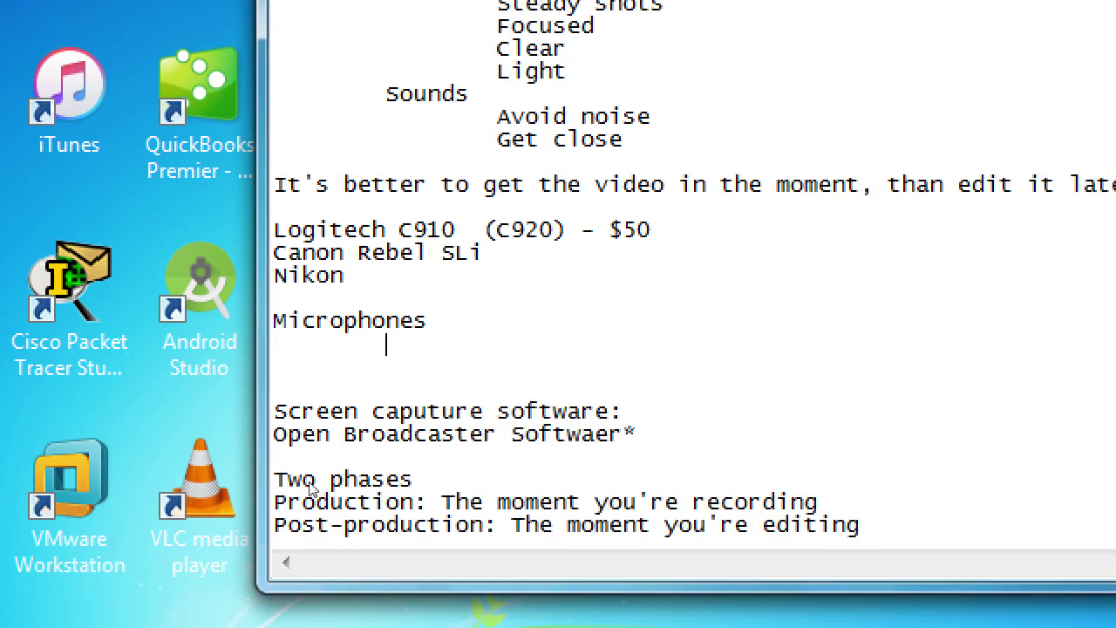
- List "Zoom H2n" and "Yeti" as indented entries under the Microphones heading
text(Zoom H2N)
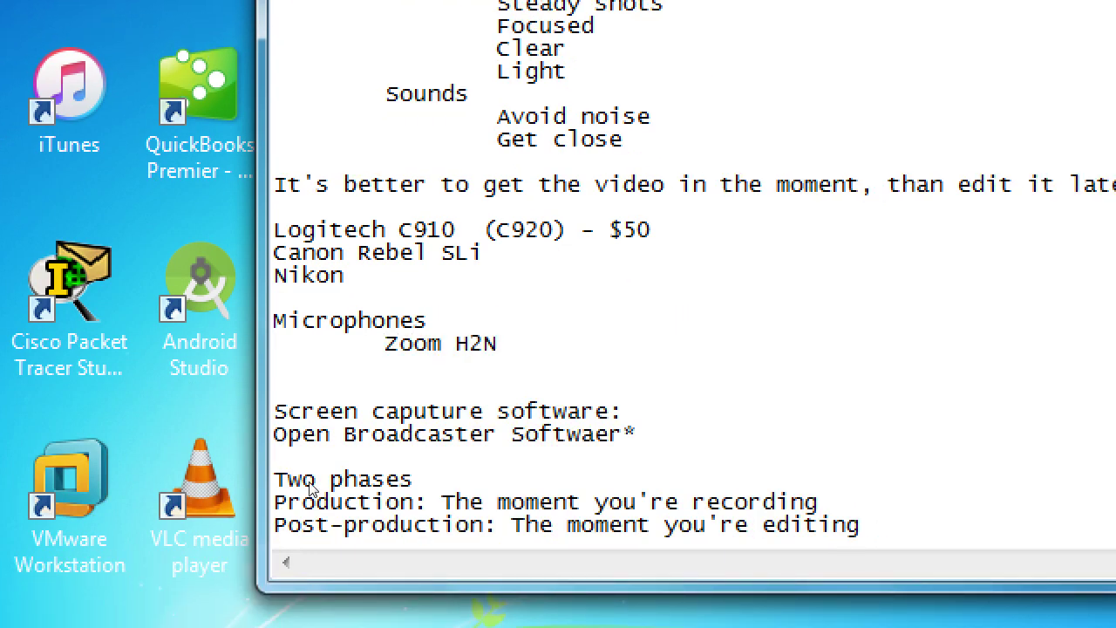
key(BackSpace)
text(n)
key(Return)
key(Tab)
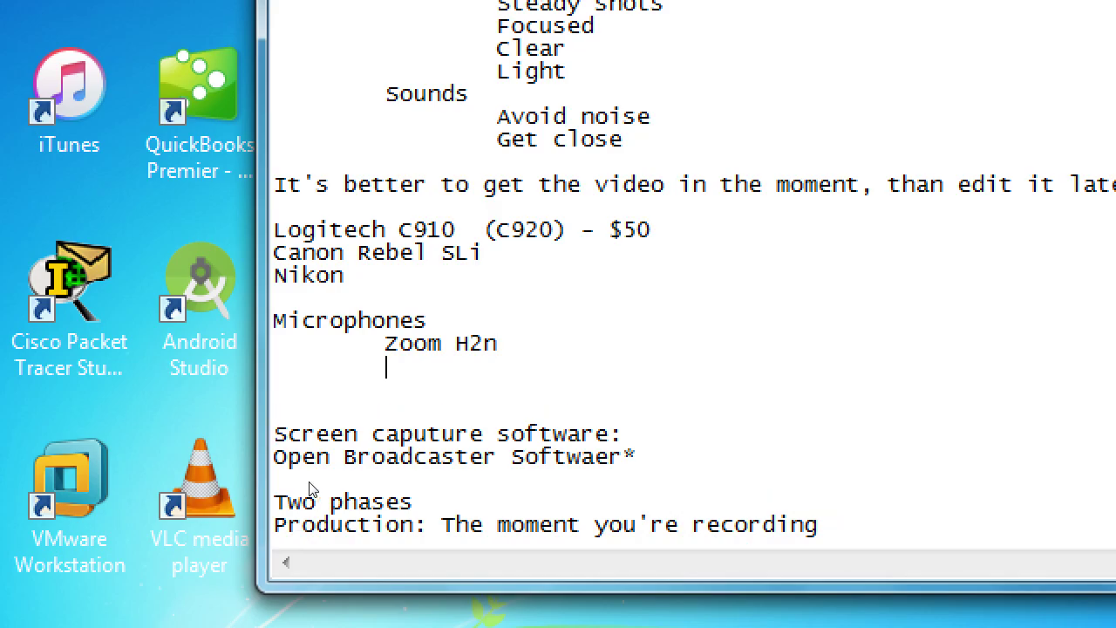
text(Yeti)
key(super+minus)
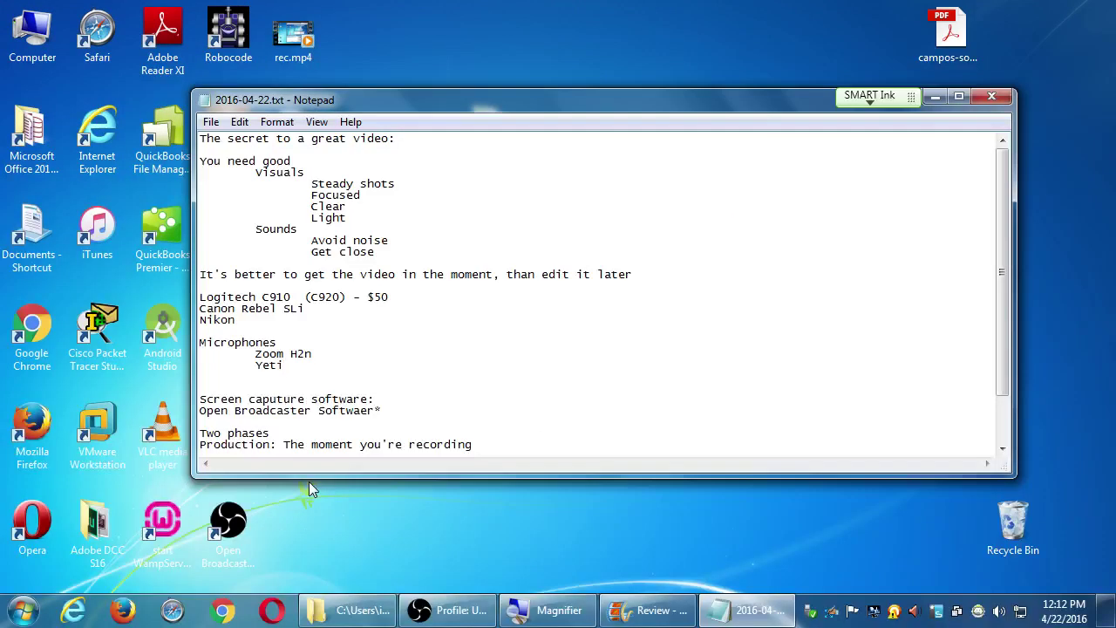
- Check the Open Broadcaster Software recording window and return to the Review project in Movie Maker
click(459, 613)
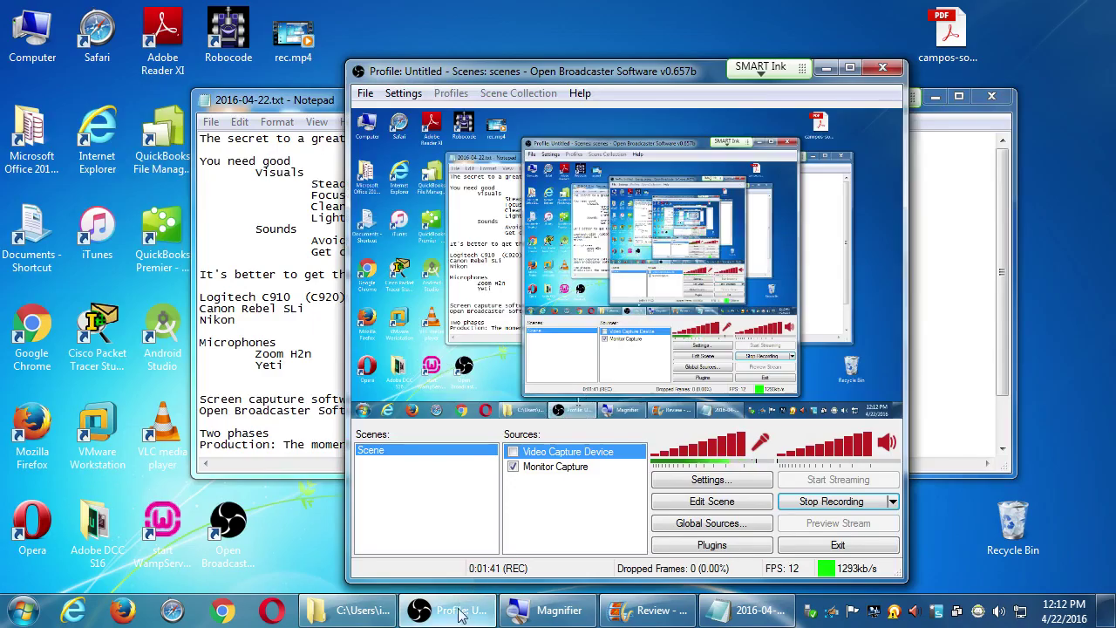
click(460, 614)
click(650, 610)
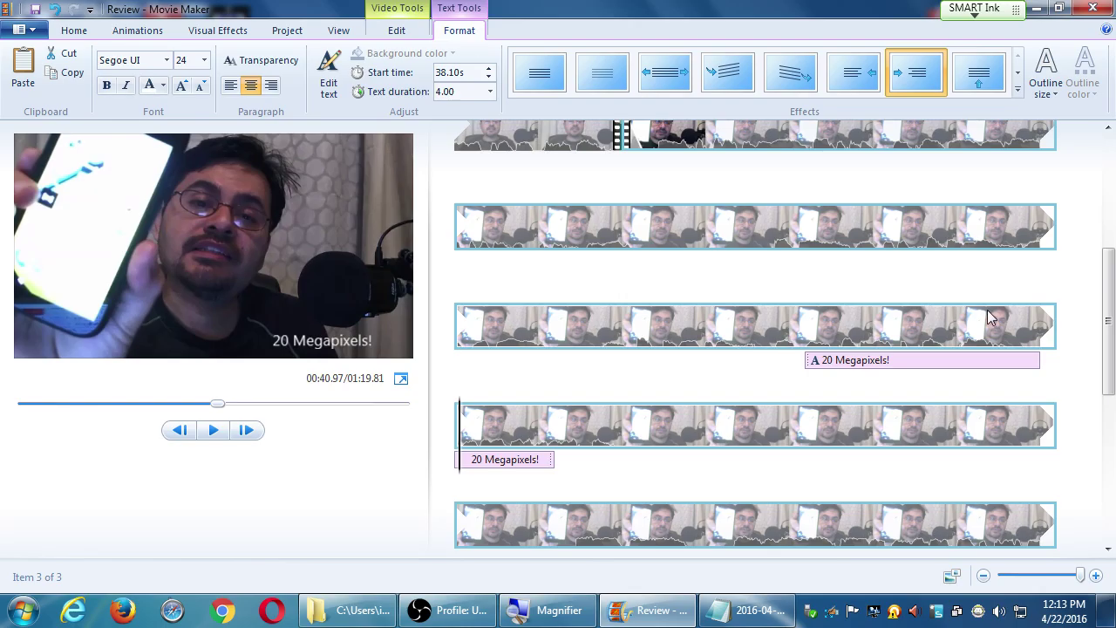
drag(1100, 303, 1102, 318)
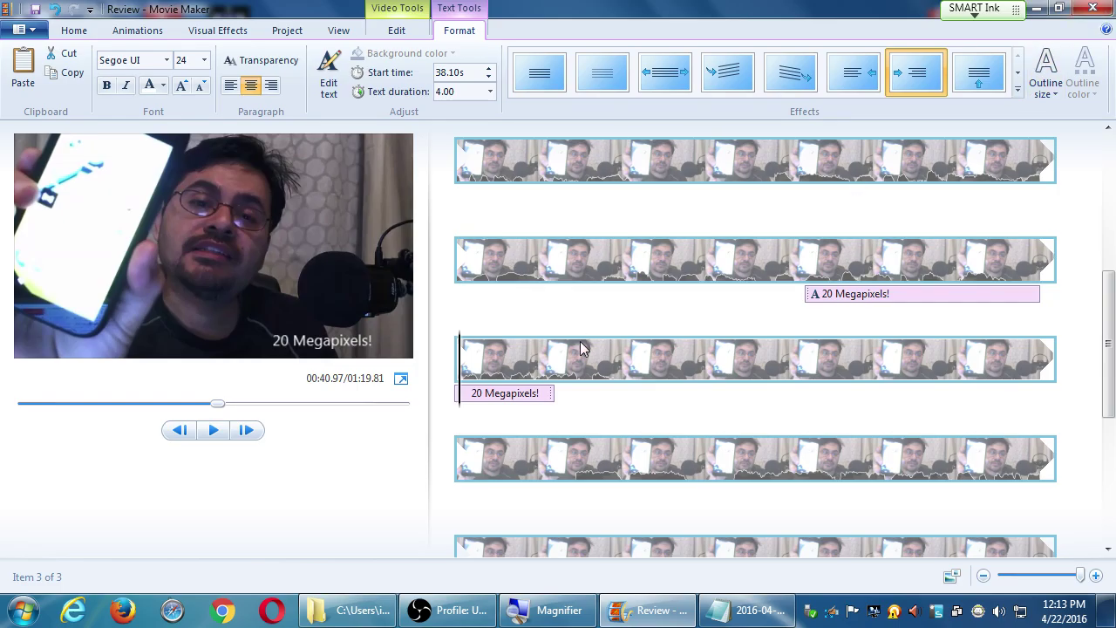
- Play the footage following the "20 Megapixels!" caption to locate the silent stretch in the waveform
key(space)
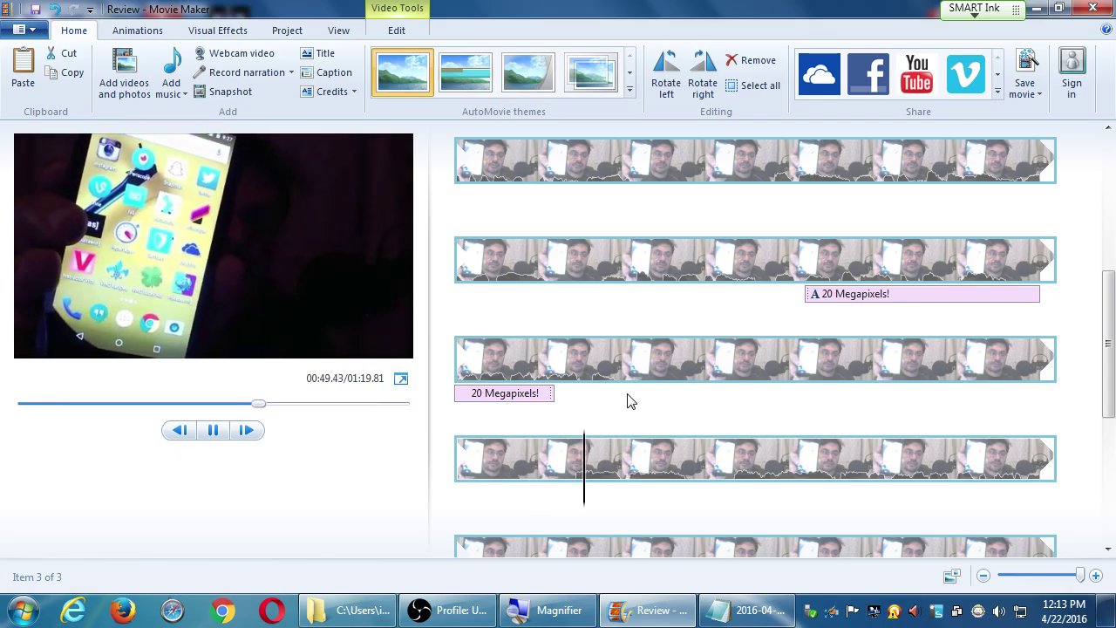
key(space)
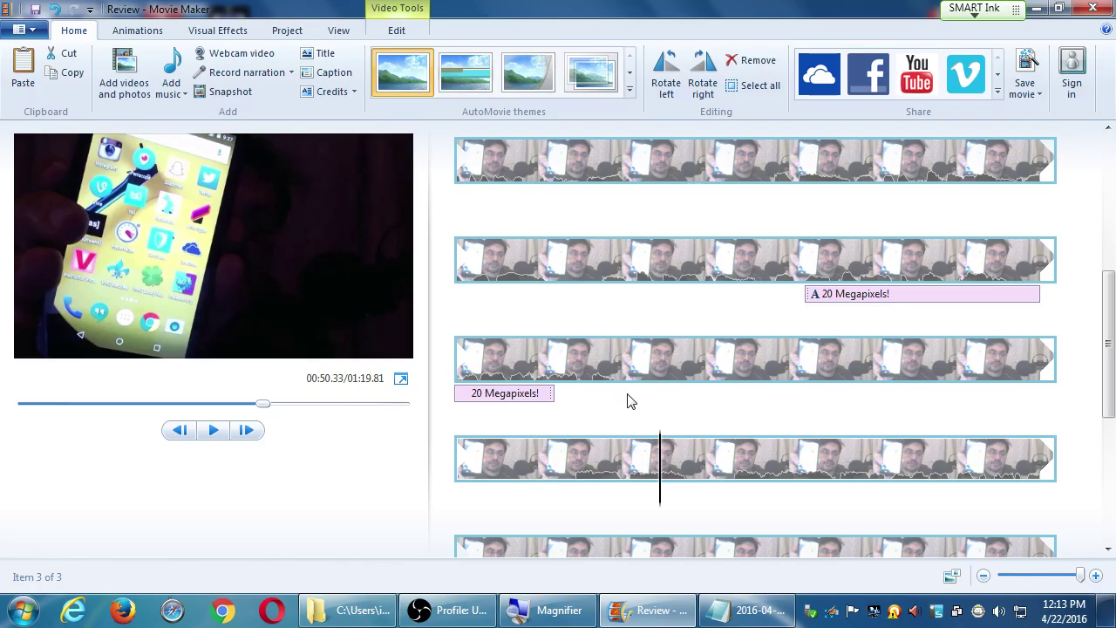
click(556, 343)
key(space)
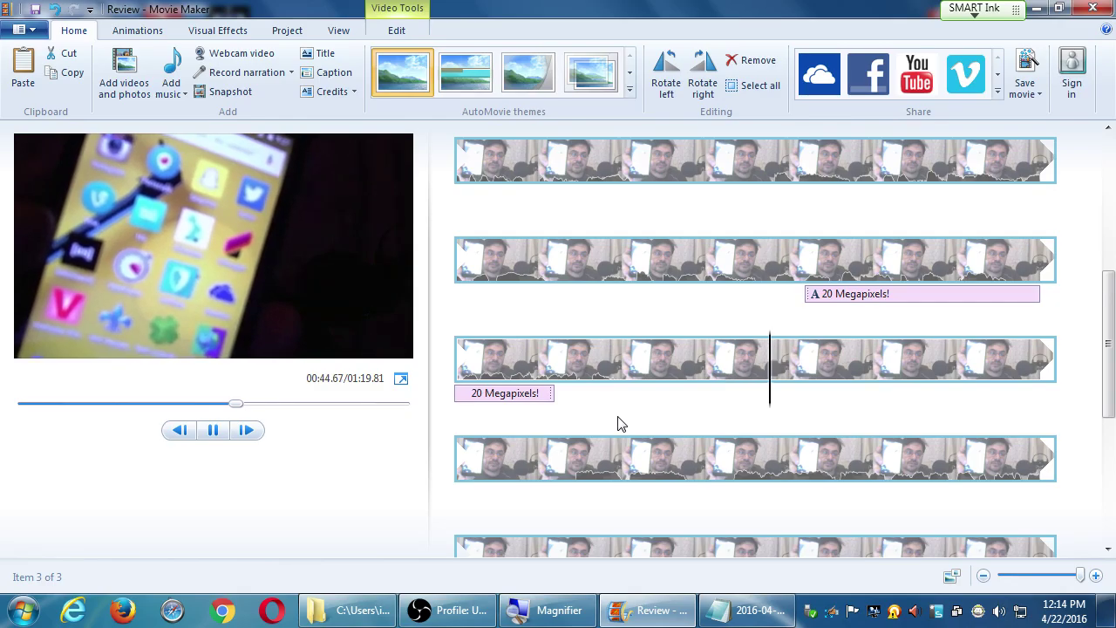
key(space)
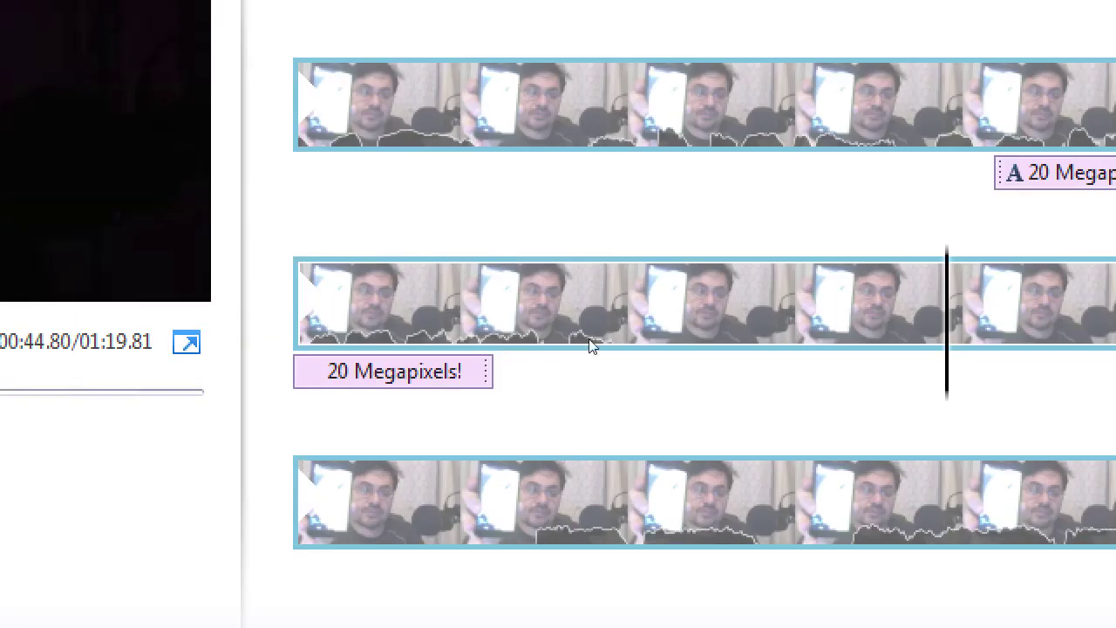
- Split the movie-clip.mp4 footage at 00:43.03, where the silent stretch after the caption begins
click(576, 362)
click(632, 395)
click(630, 394)
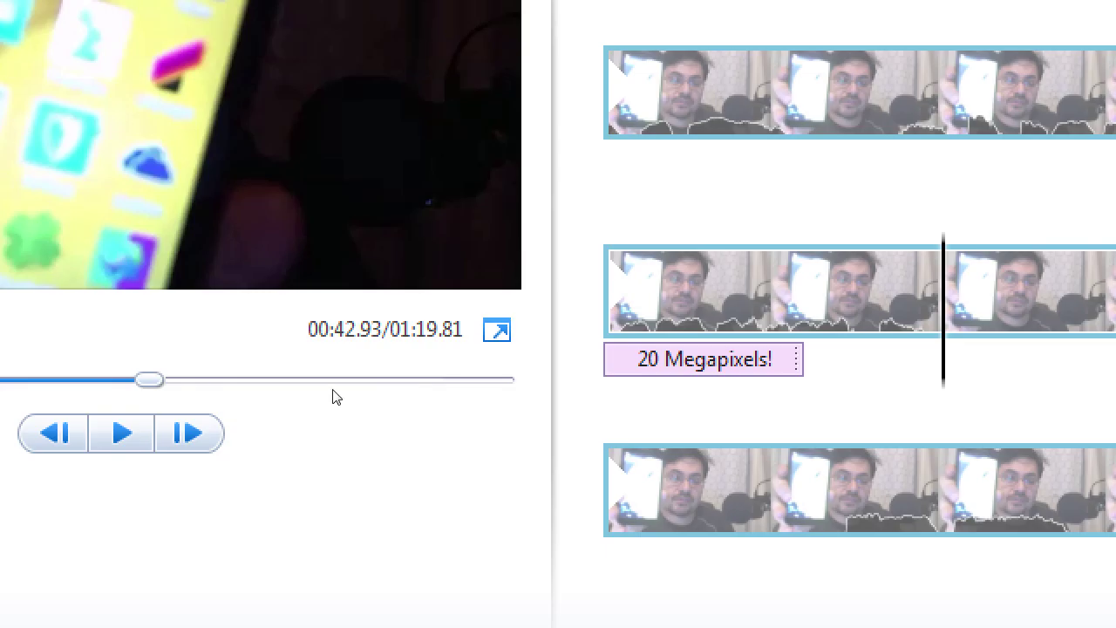
key(period)
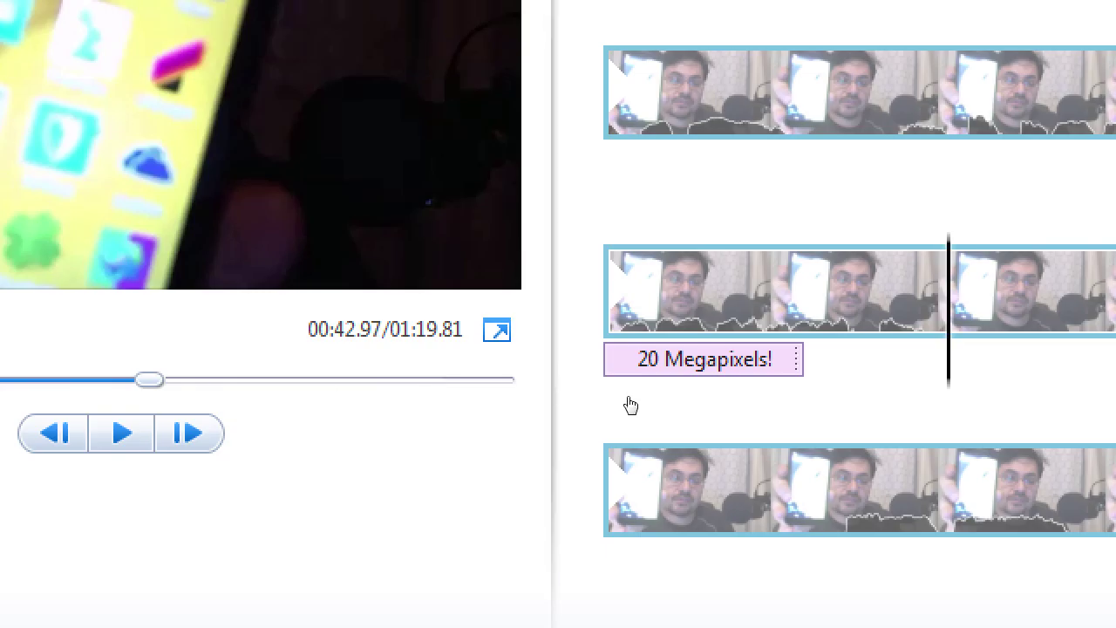
key(period)
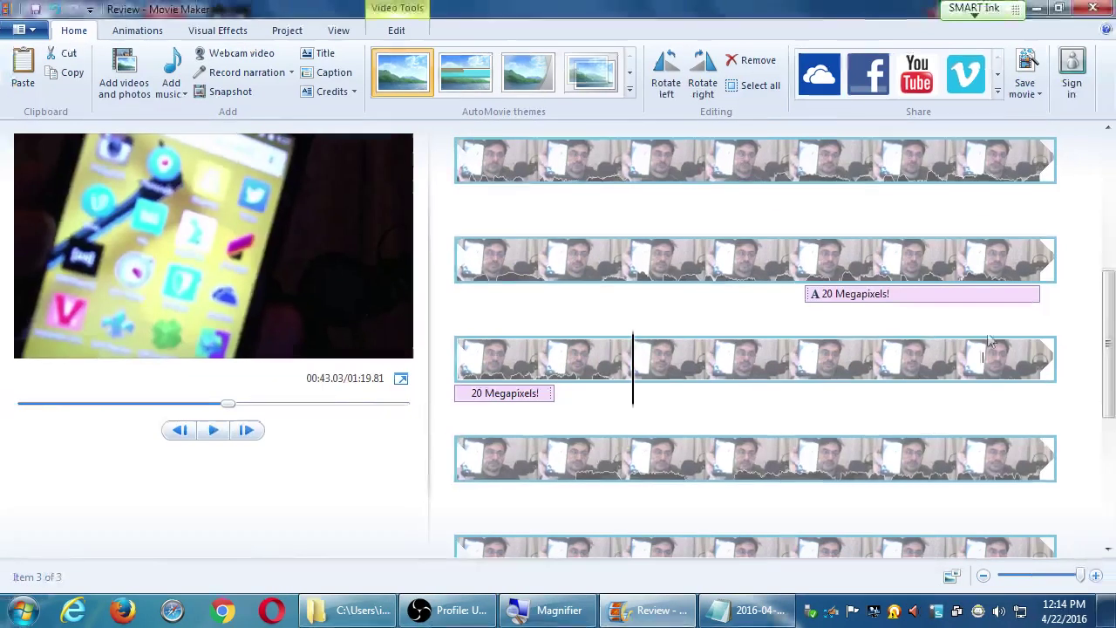
mouse_move(633, 391)
mouse_down()
mouse_move(578, 386)
mouse_move(634, 401)
mouse_up()
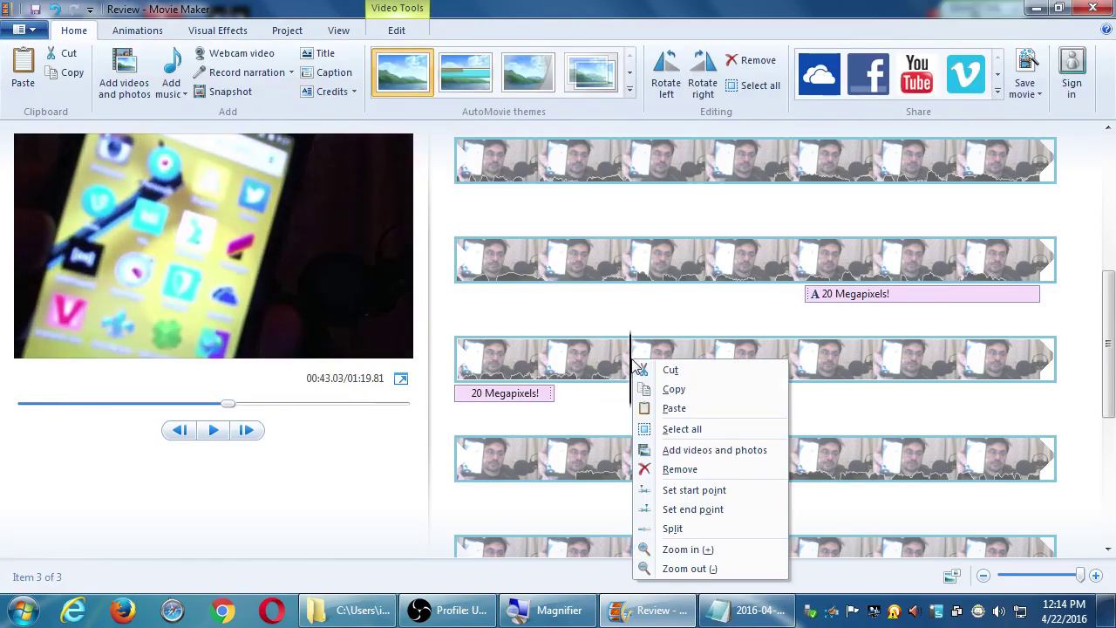
right_click(632, 364)
click(662, 528)
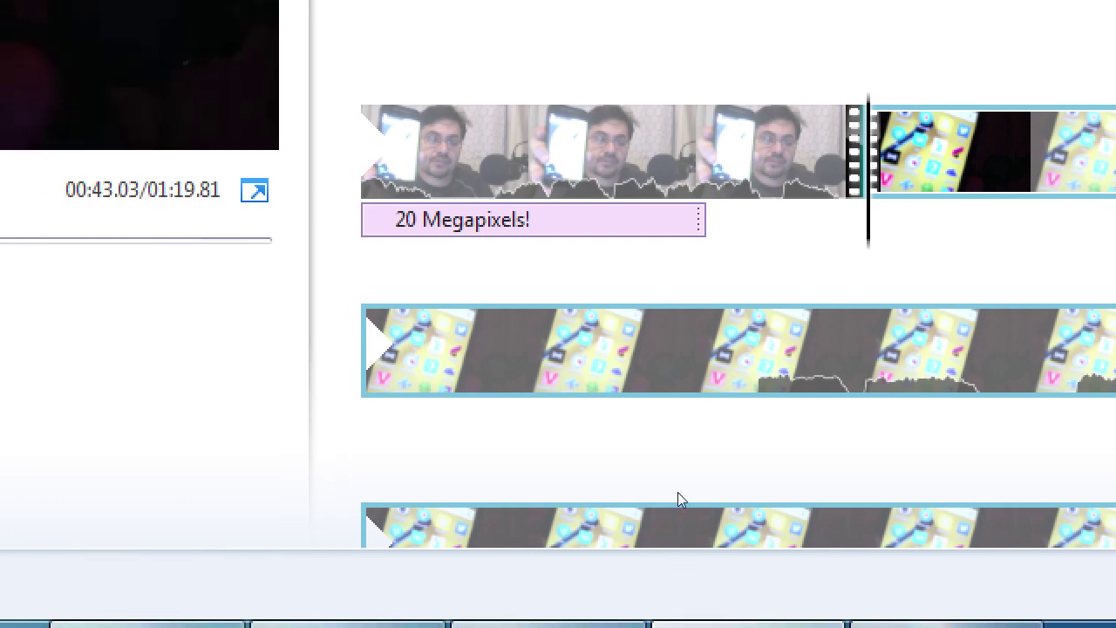
- Split the remaining phone footage at 00:49.00, just before the sound resumes
click(657, 480)
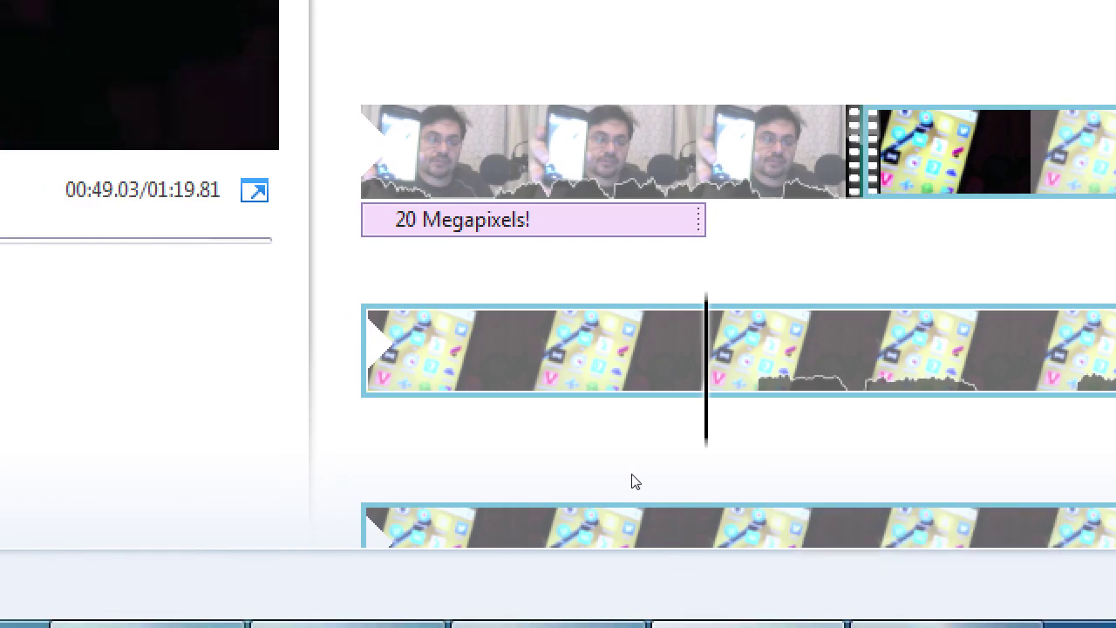
key(Left)
key(Left)
key(Left)
key(Left)
key(Left)
key(Right)
key(Right)
key(Right)
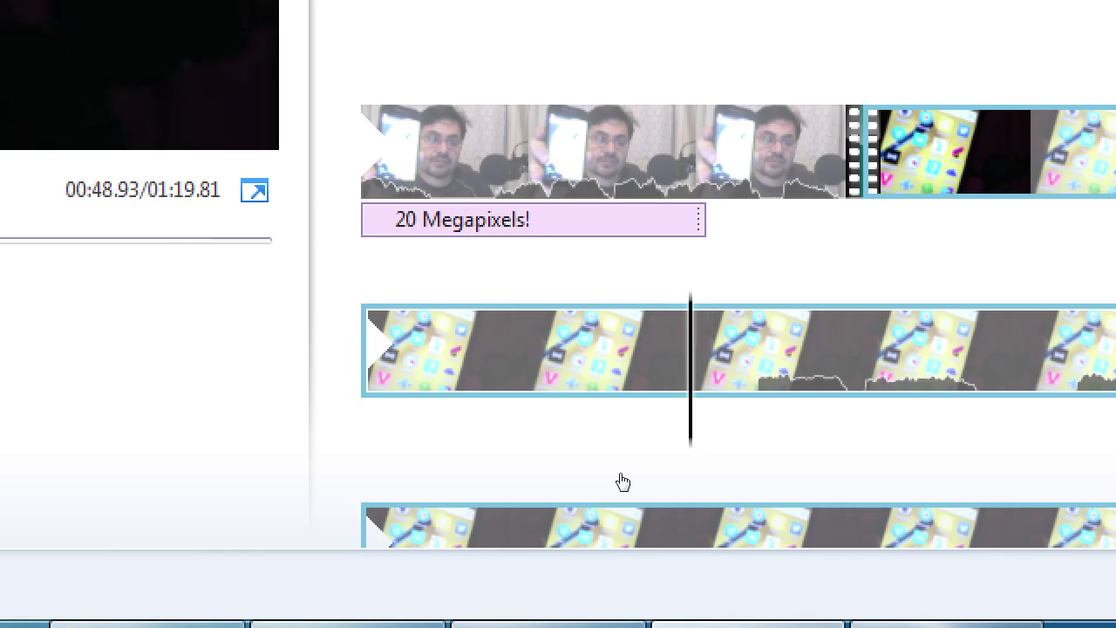
key(Right)
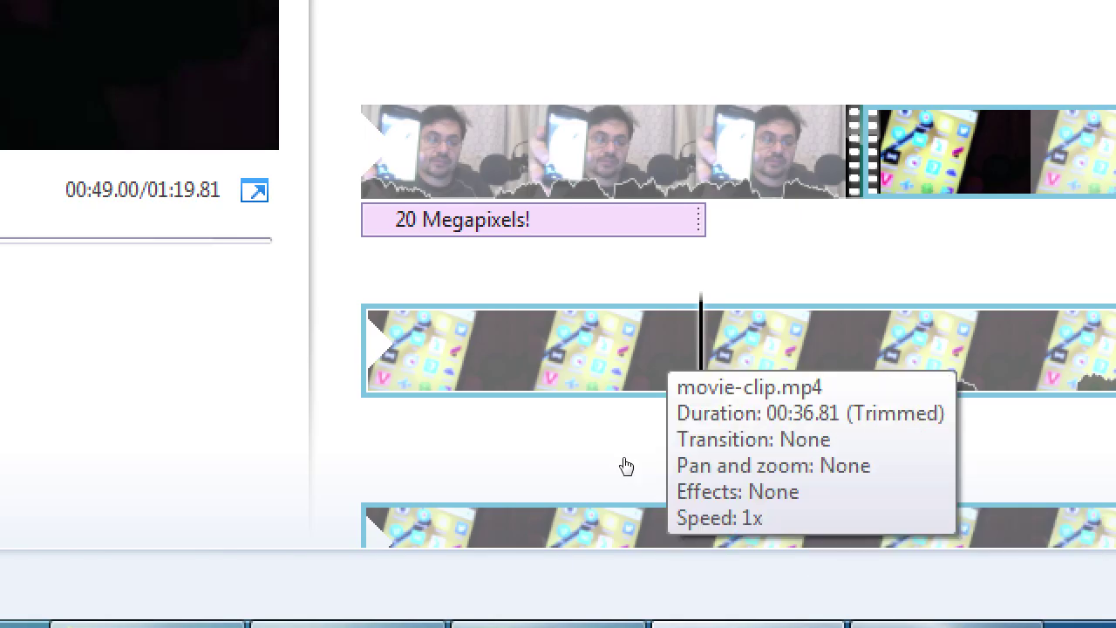
right_click(627, 468)
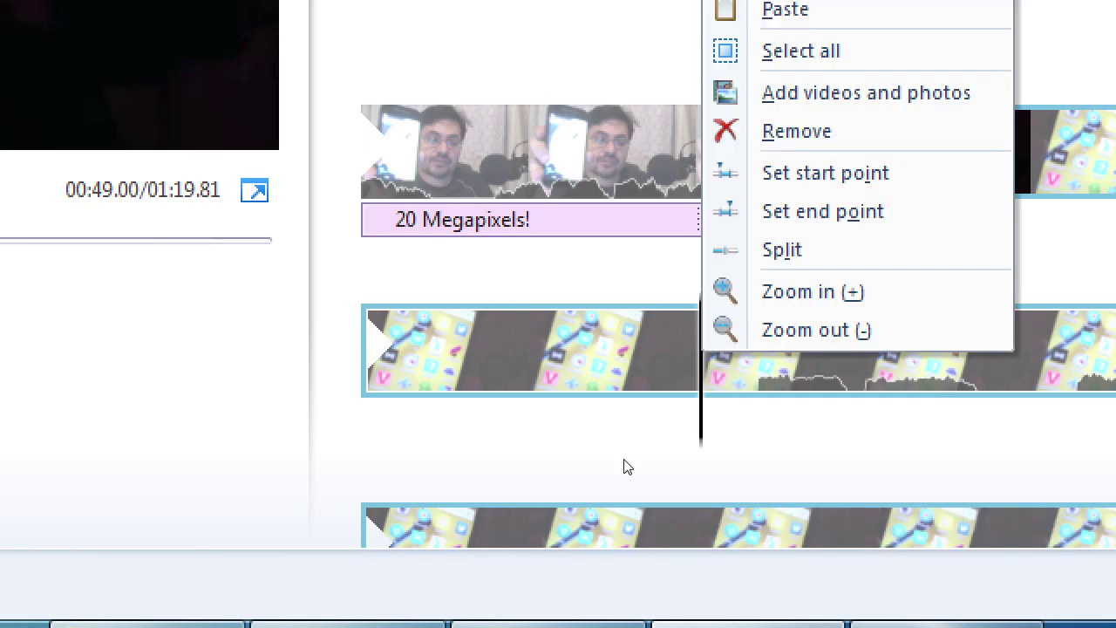
key(Up)
key(Up)
key(Up)
key(Return)
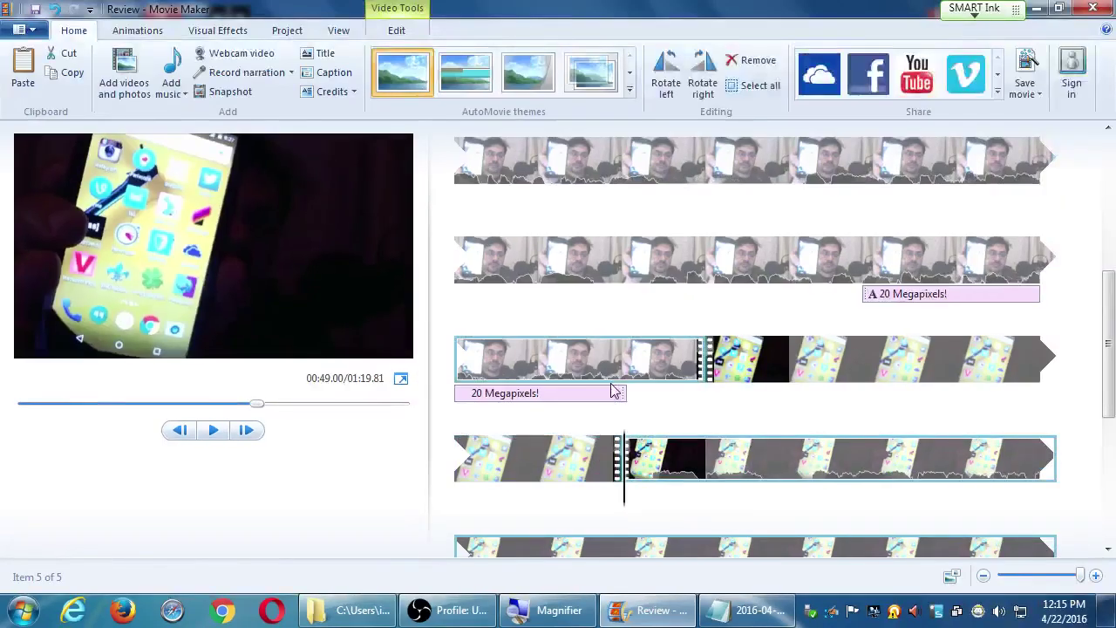
- Delete the silent middle segment between the splits at 00:43.03 and 00:49.00
click(615, 391)
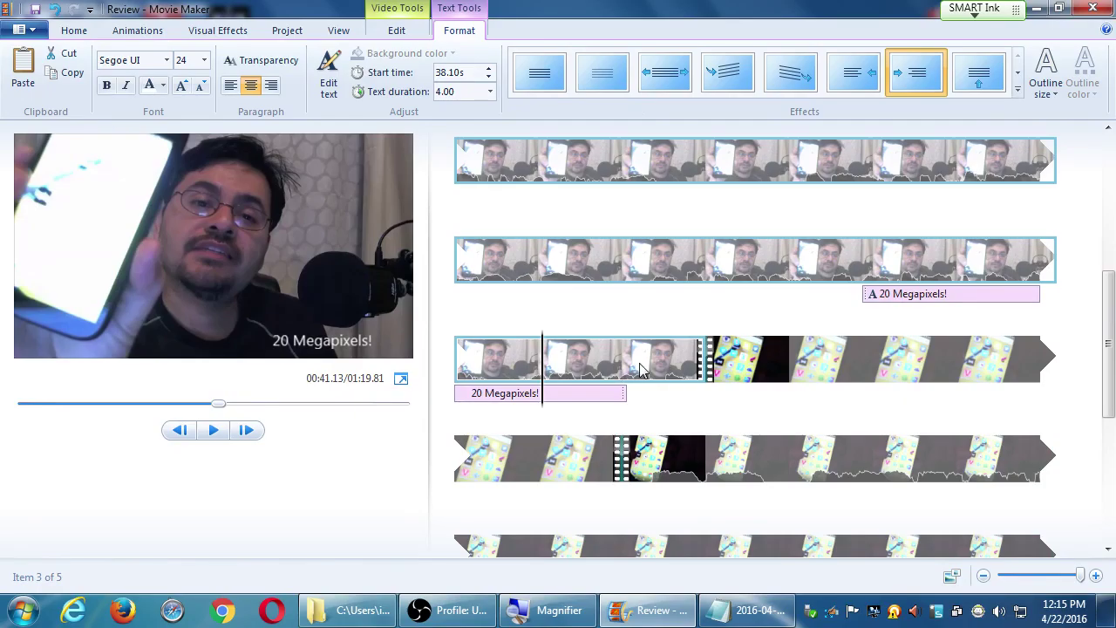
click(854, 378)
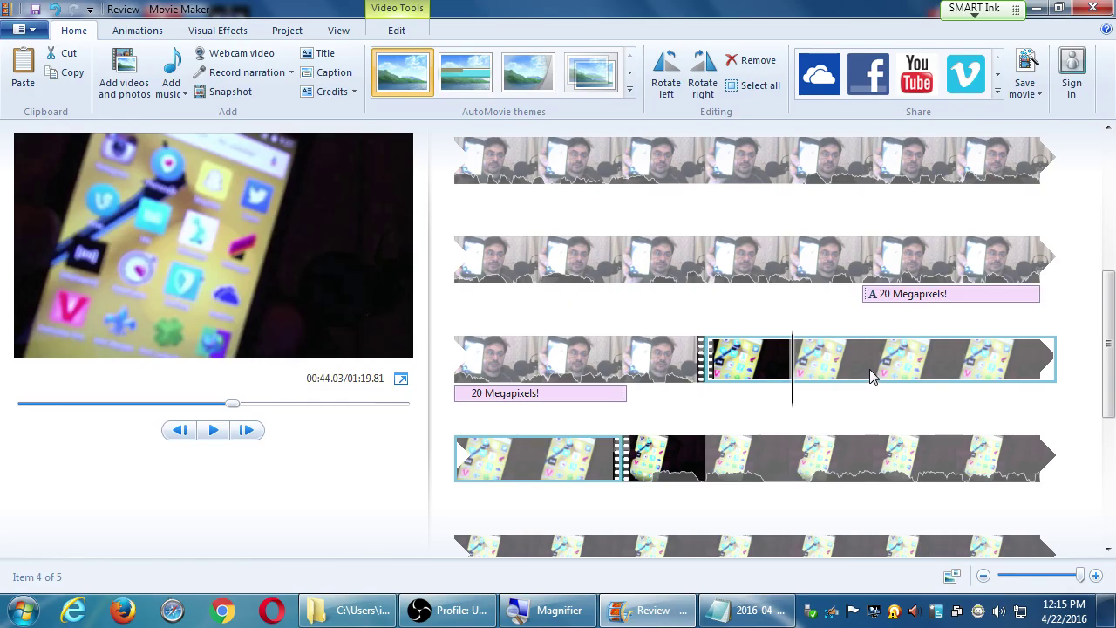
click(891, 460)
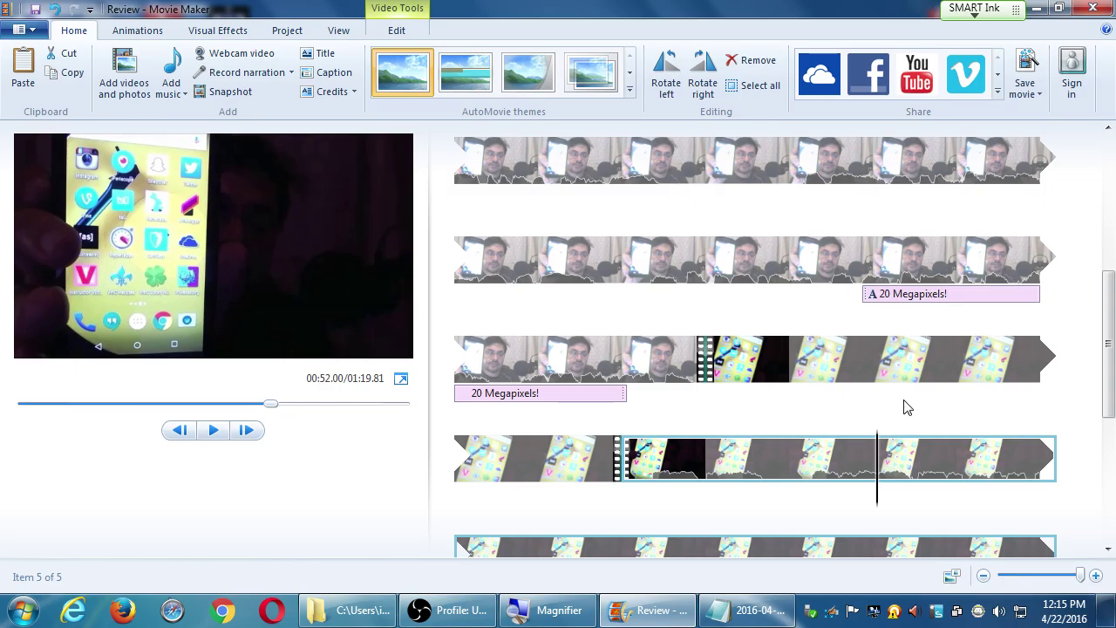
key(Up)
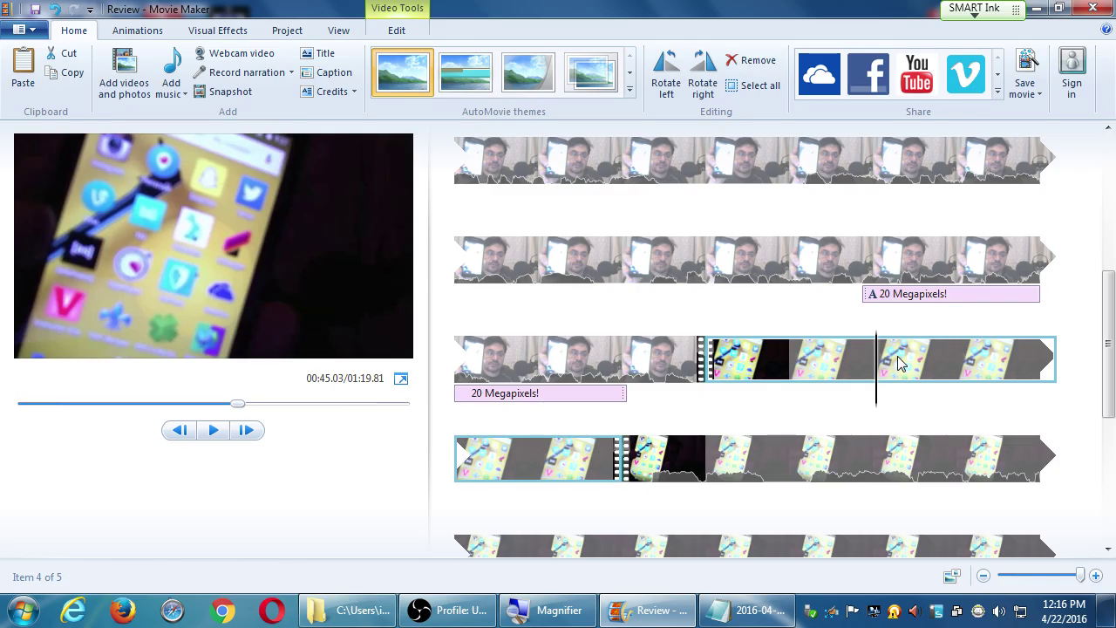
key(Delete)
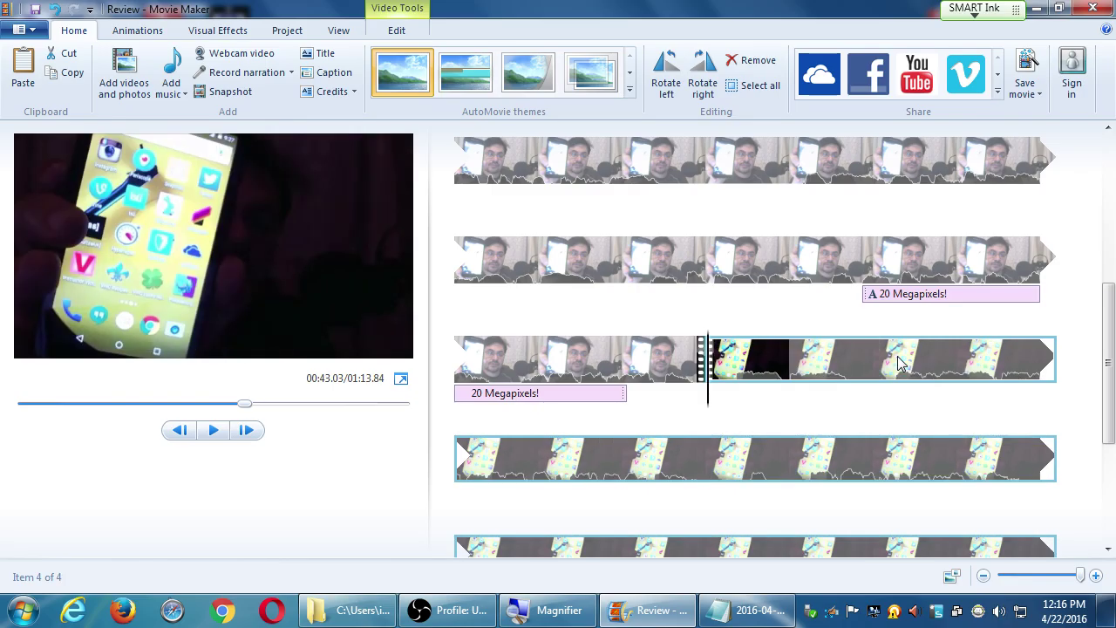
- Play across the cut after the "20 Megapixels!" caption and compare the clips on both sides of it
click(571, 375)
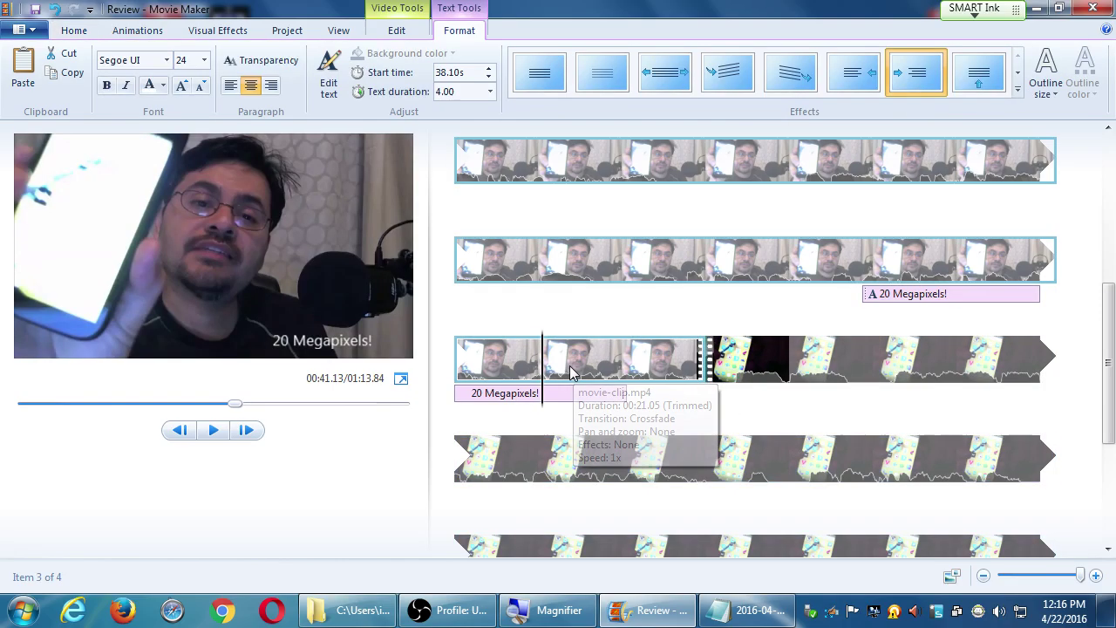
click(761, 364)
click(564, 367)
key(space)
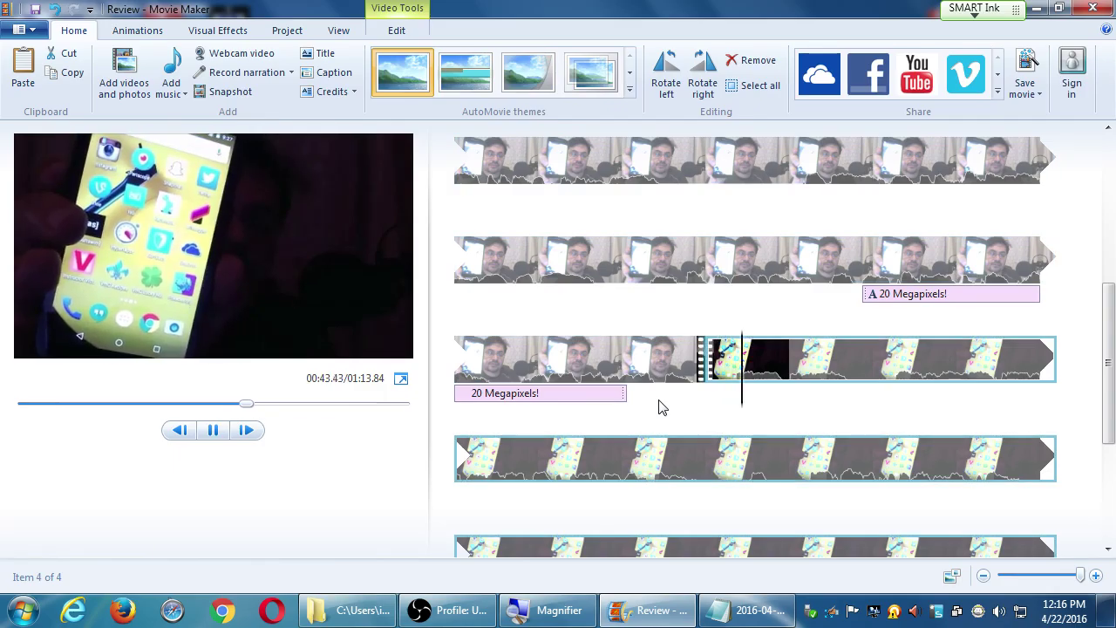
click(635, 393)
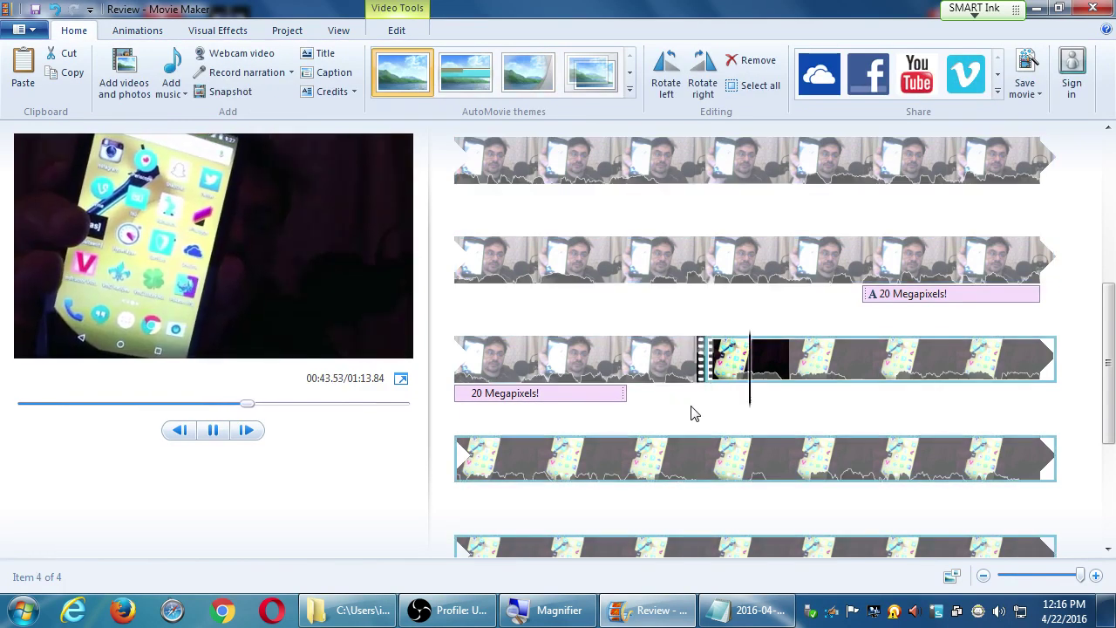
key(space)
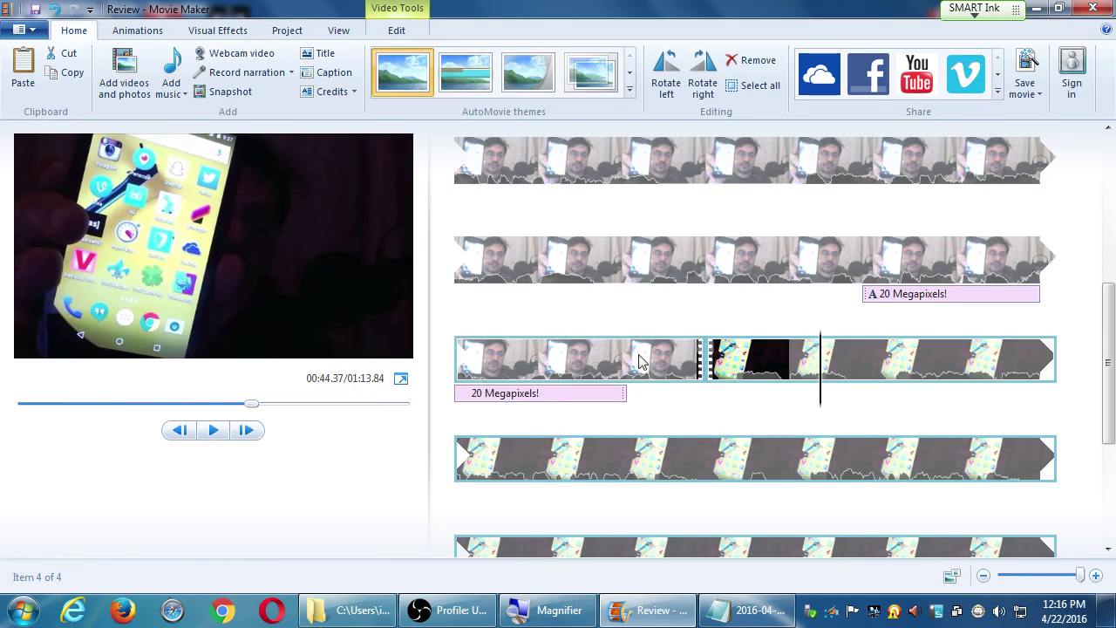
click(638, 360)
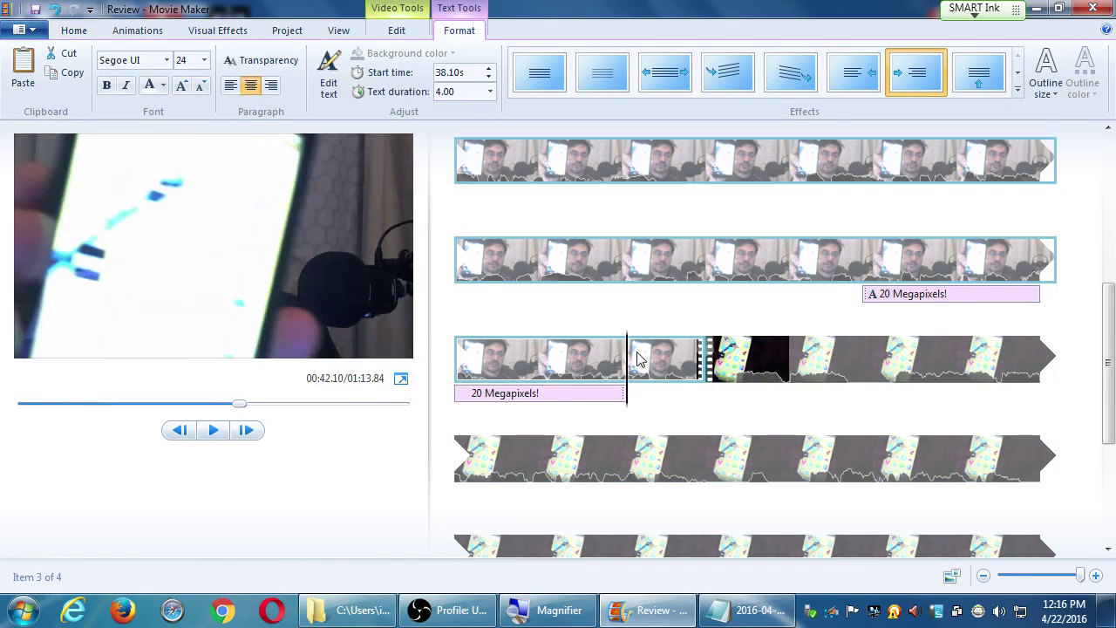
click(811, 356)
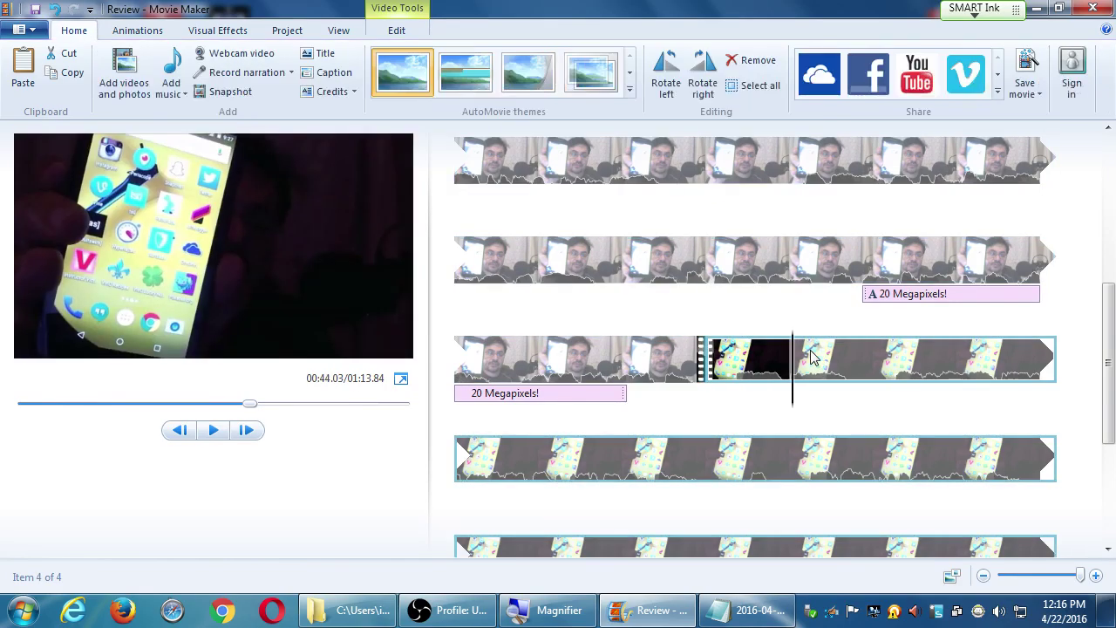
- Scrub back and forth across the cut after the "20 Megapixels!" caption to compare the picture on both sides
click(645, 375)
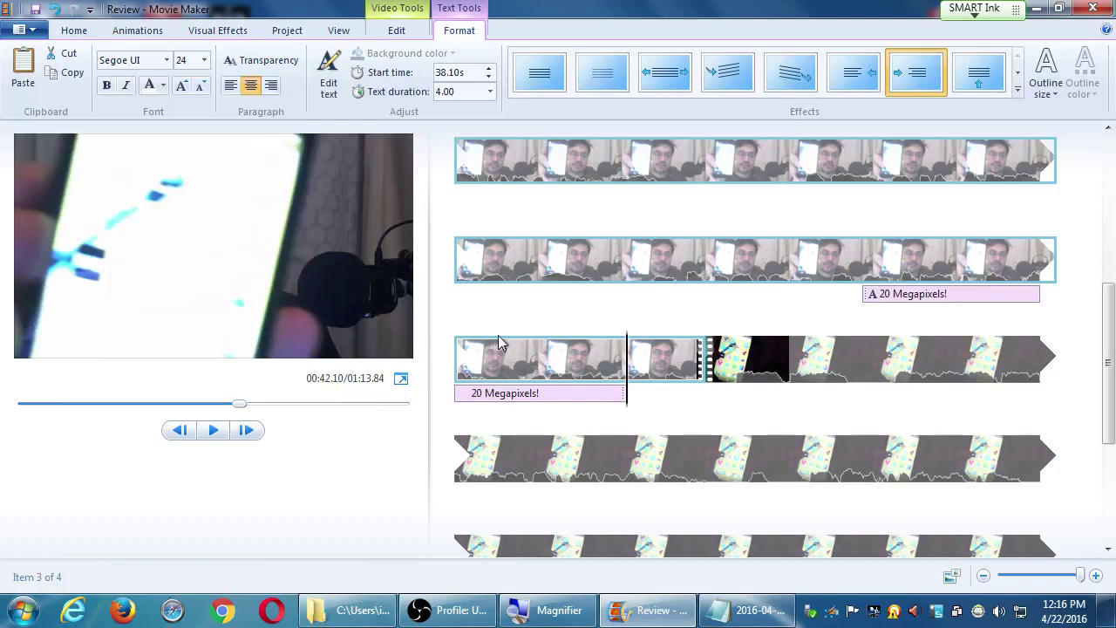
click(624, 374)
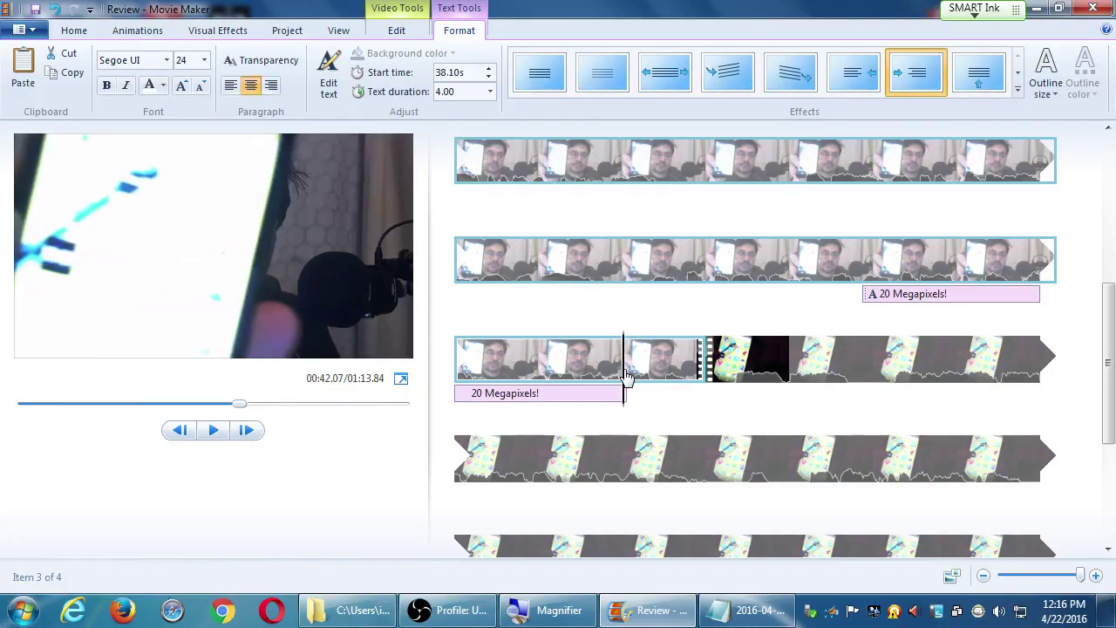
drag(624, 375, 737, 377)
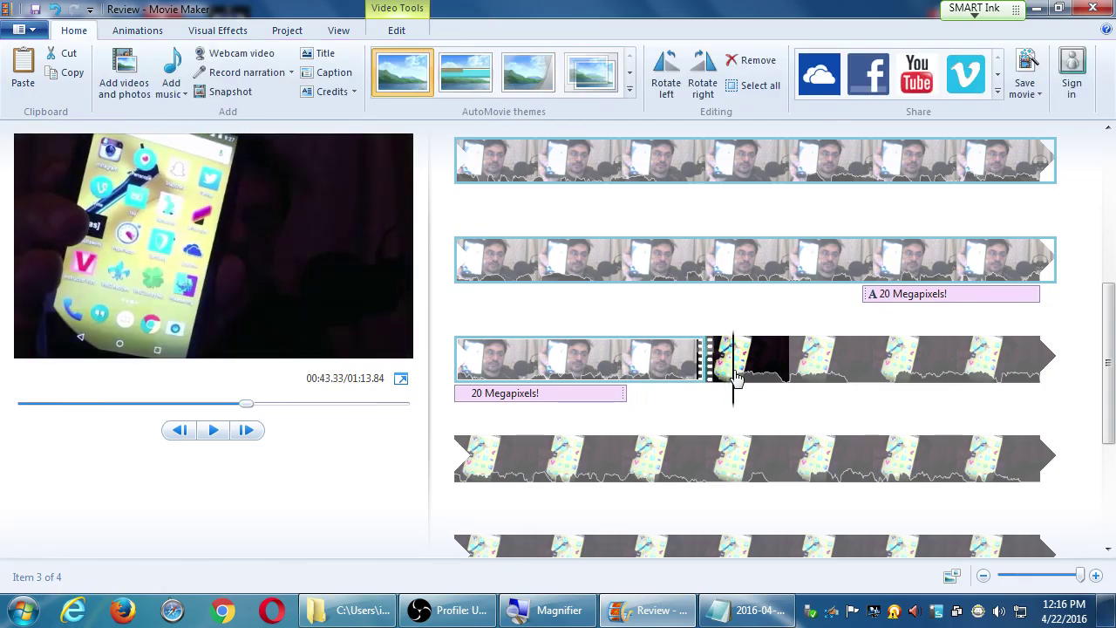
click(735, 376)
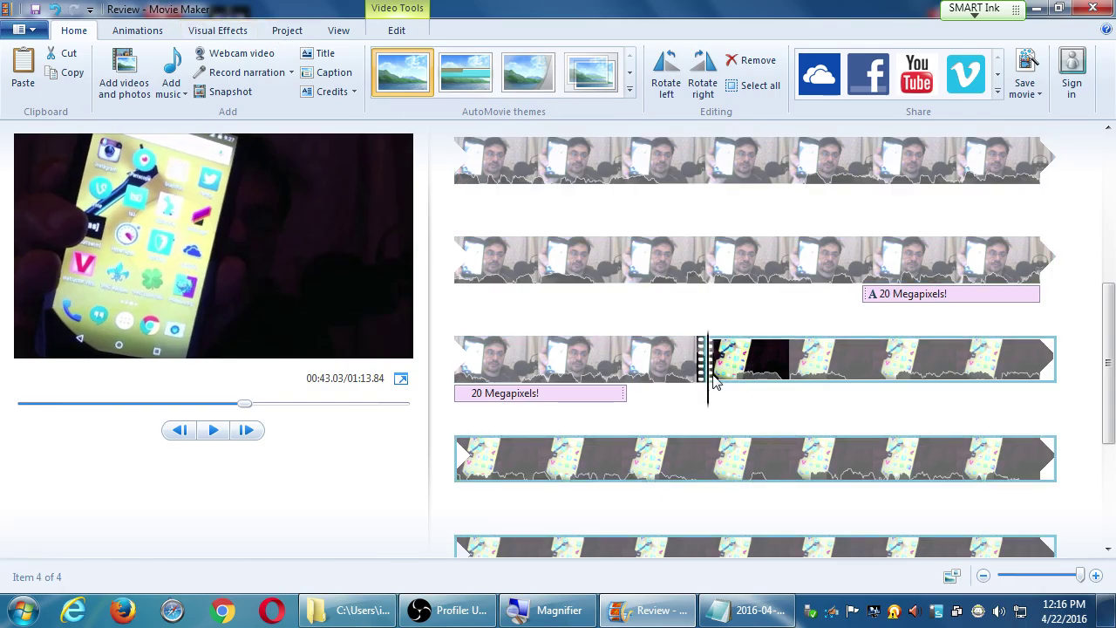
mouse_move(708, 394)
mouse_down()
mouse_move(661, 393)
mouse_move(720, 396)
mouse_up()
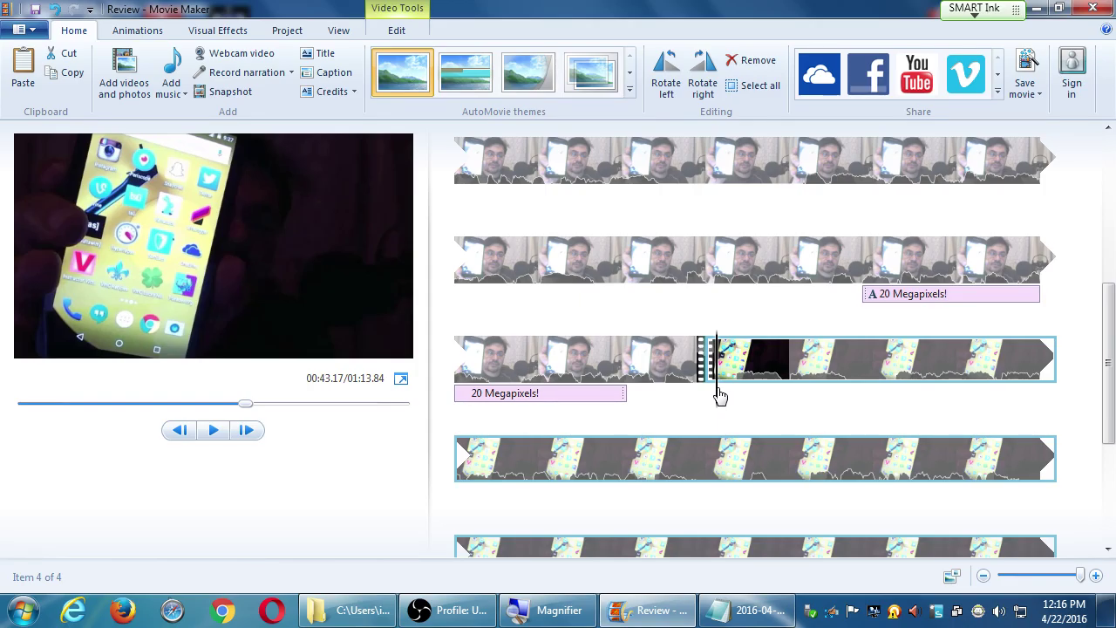
drag(720, 395, 625, 392)
click(618, 392)
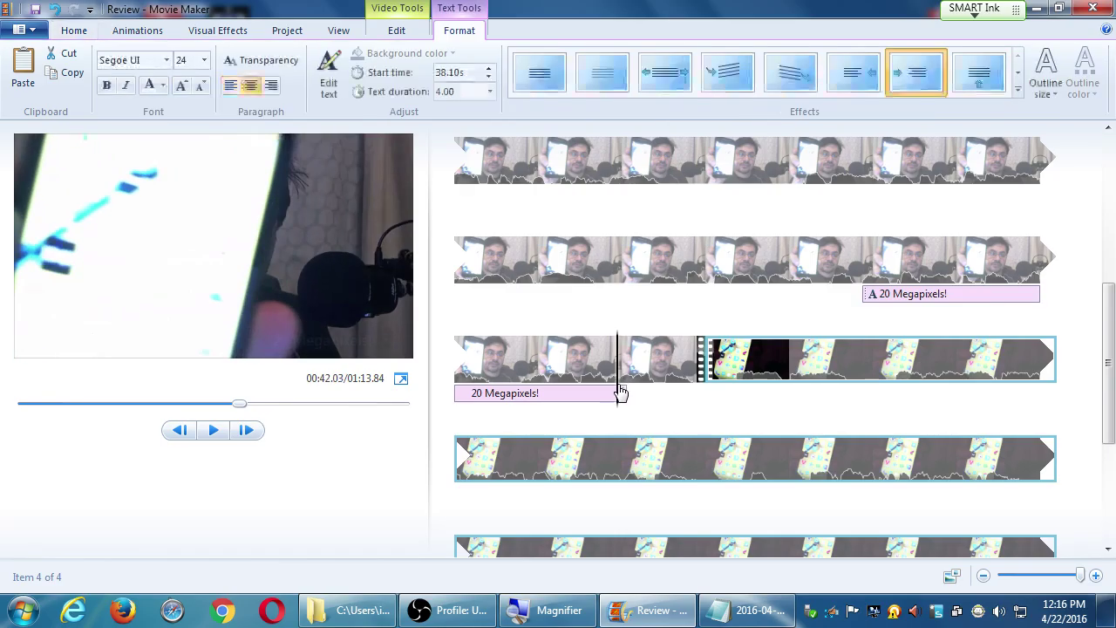
- Replay the footage from the end of the caption into the close-up phone clip to judge how abrupt the cut looks
scroll(618, 391, up, 1)
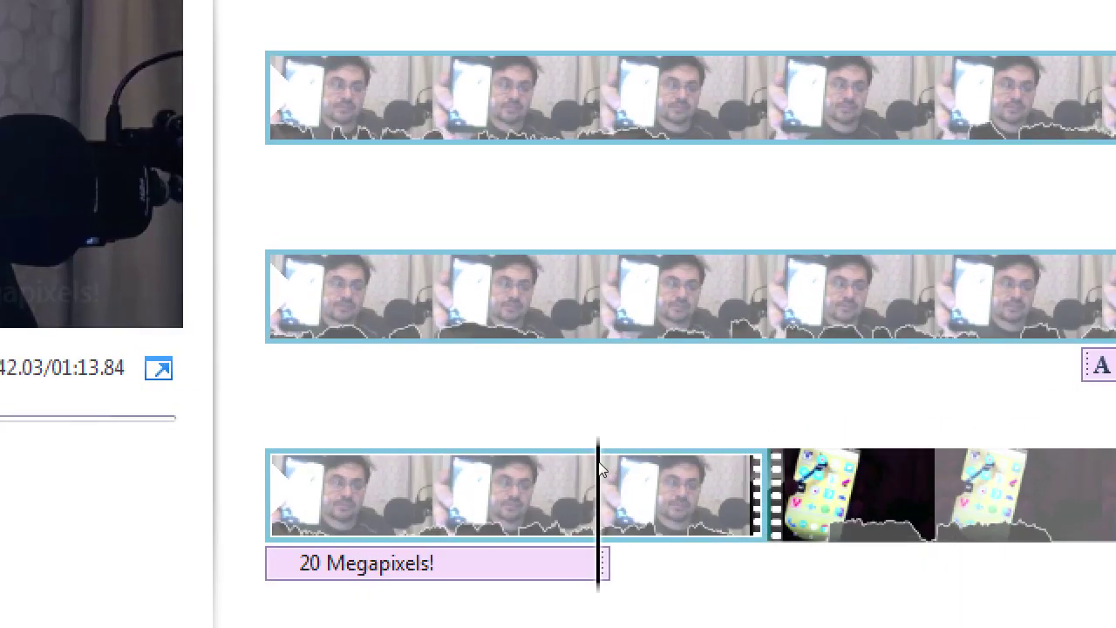
key(Left)
key(space)
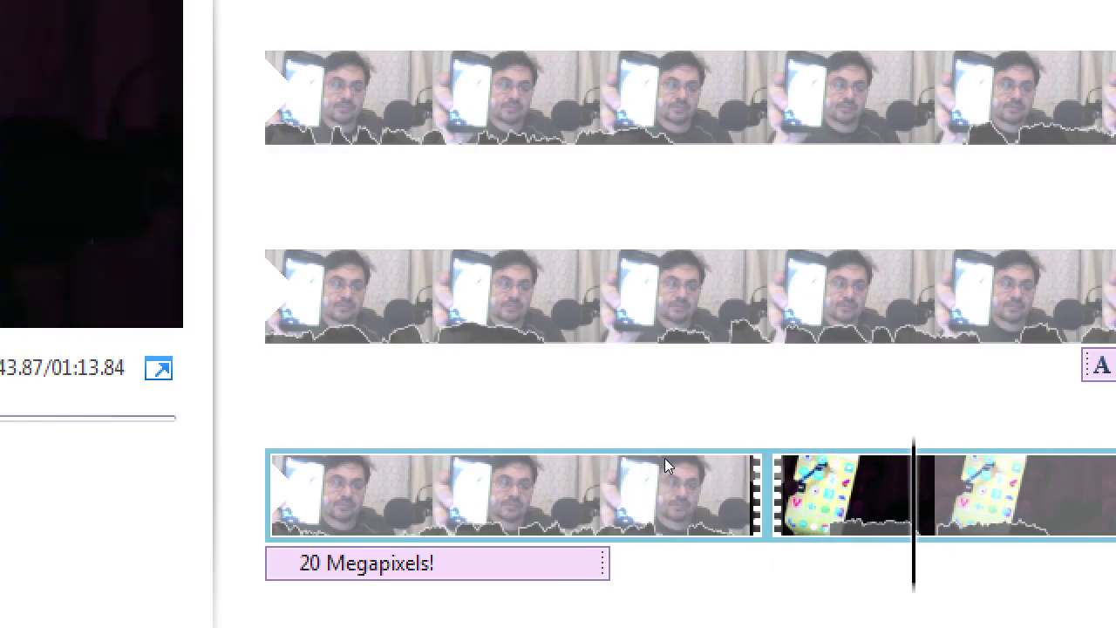
click(654, 466)
key(Right)
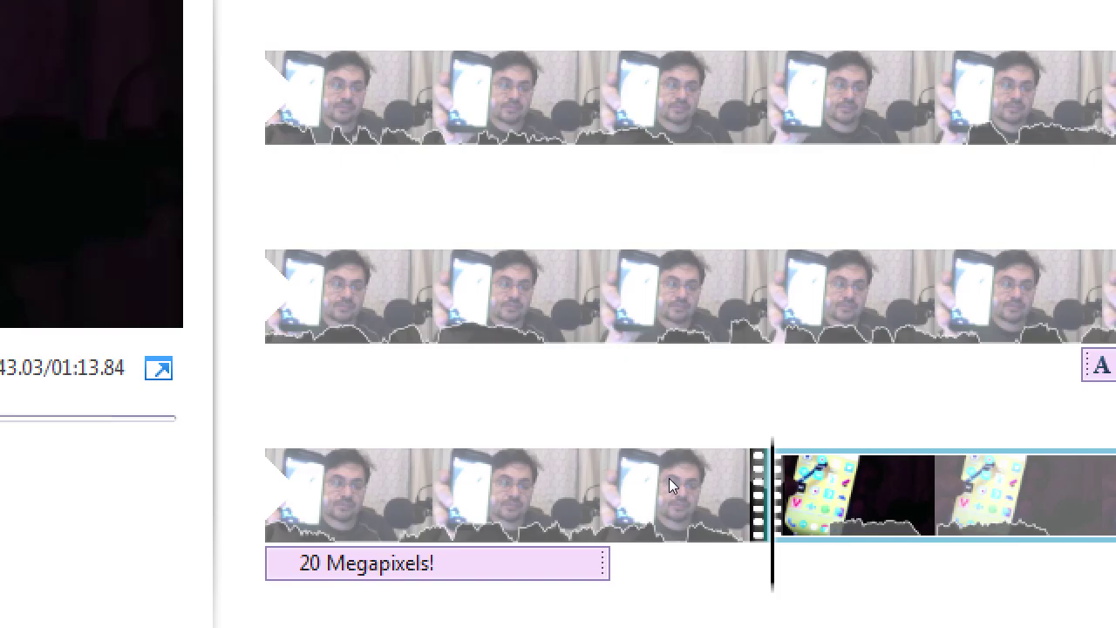
click(668, 477)
key(ctrl+a)
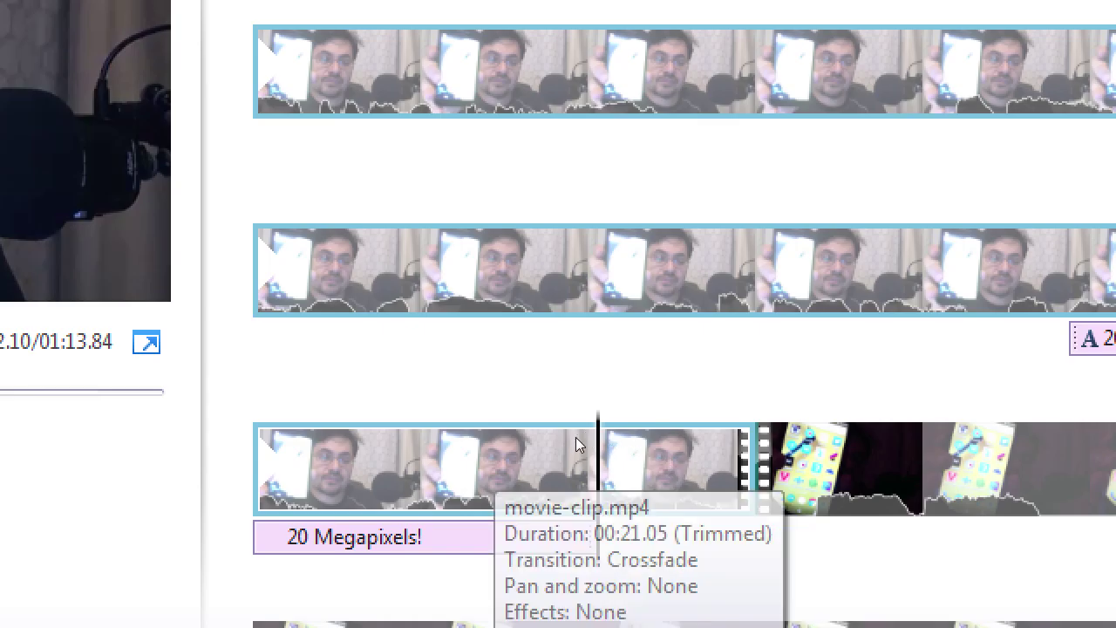
key(Left)
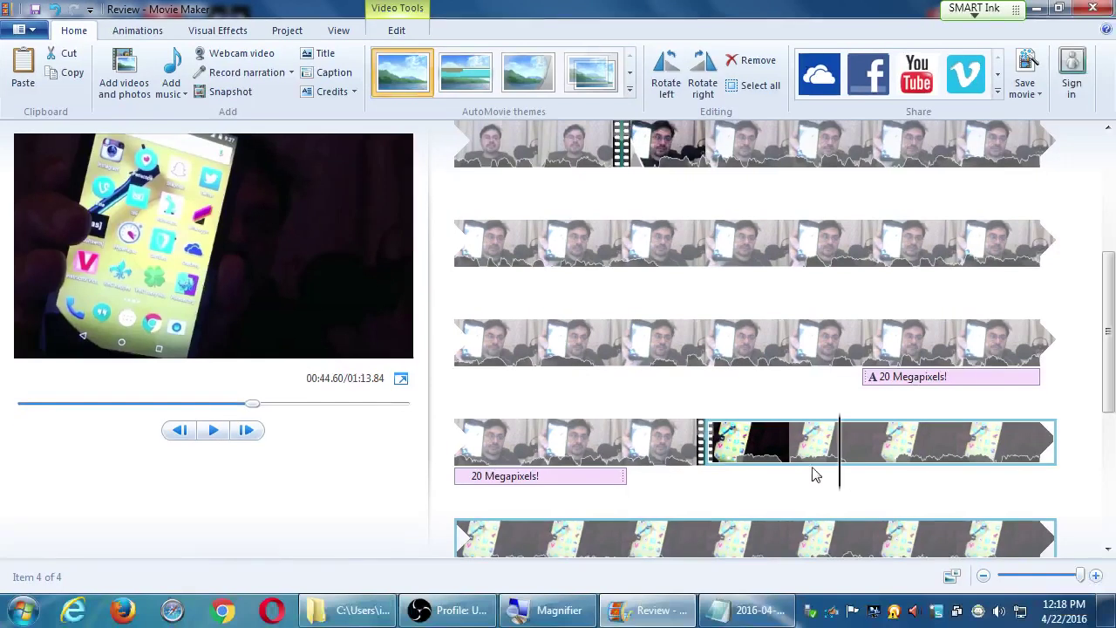
click(621, 449)
key(space)
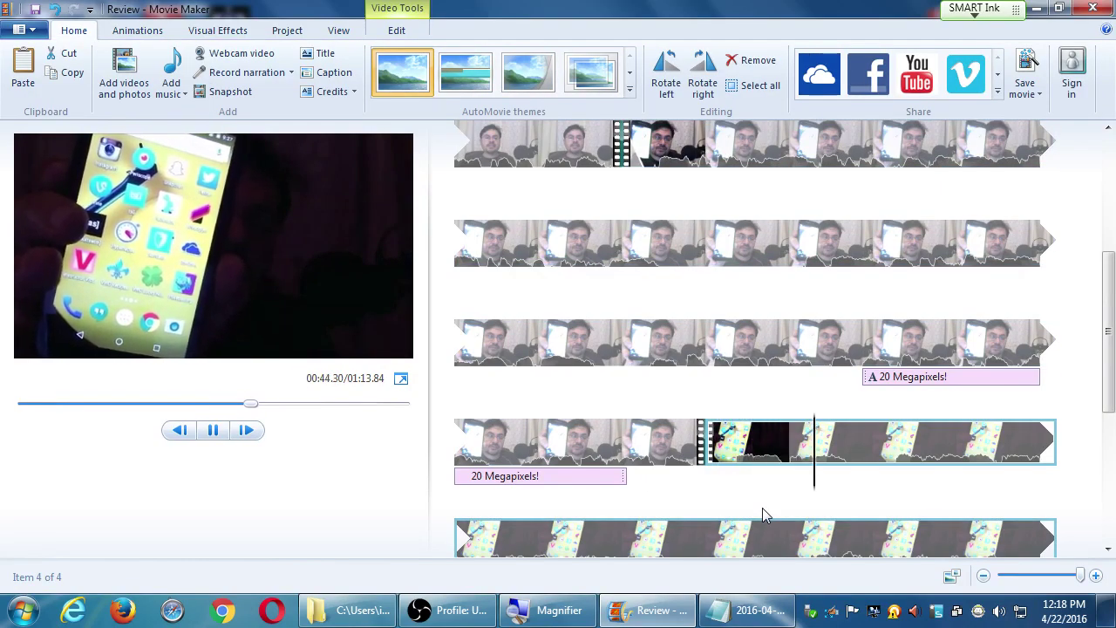
key(space)
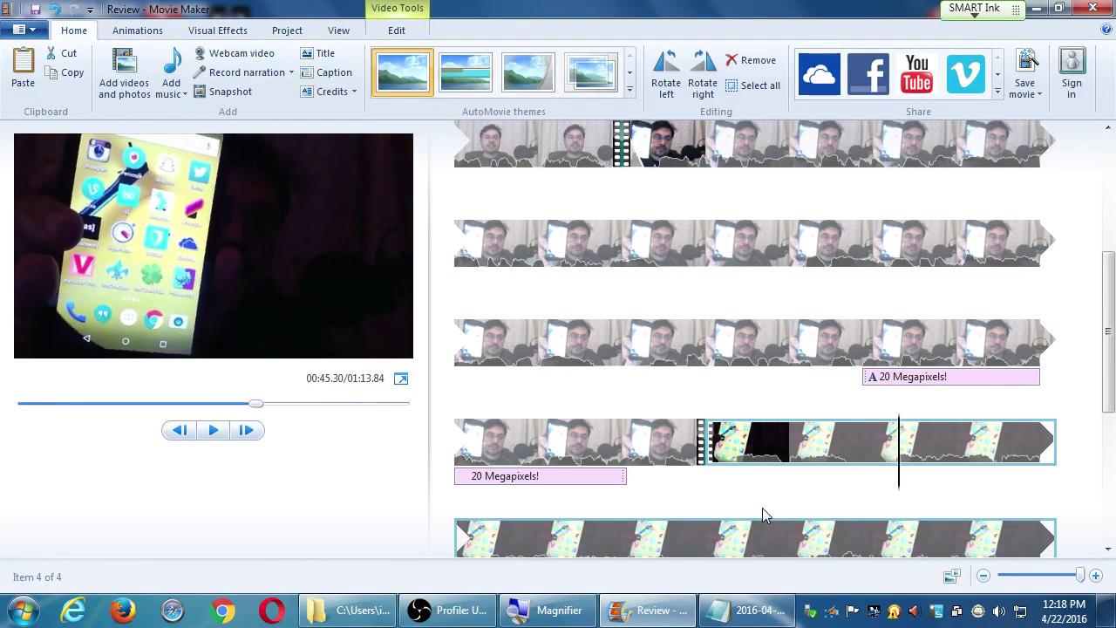
- Add the light blurred-figure transition to the start of the close-up phone clip and preview it across the cut
click(816, 450)
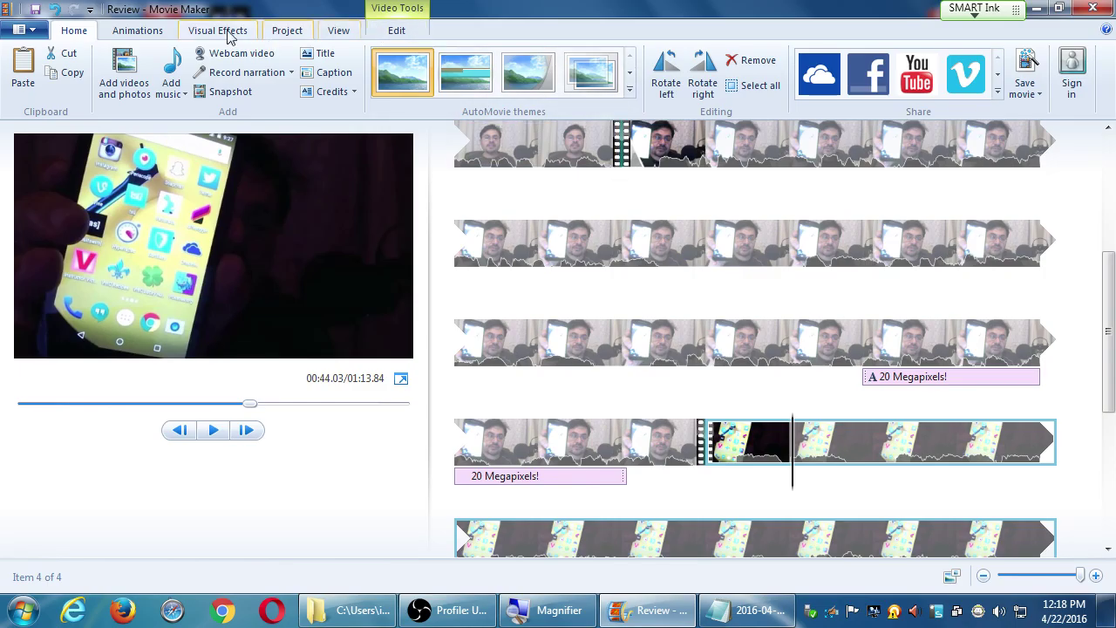
click(763, 450)
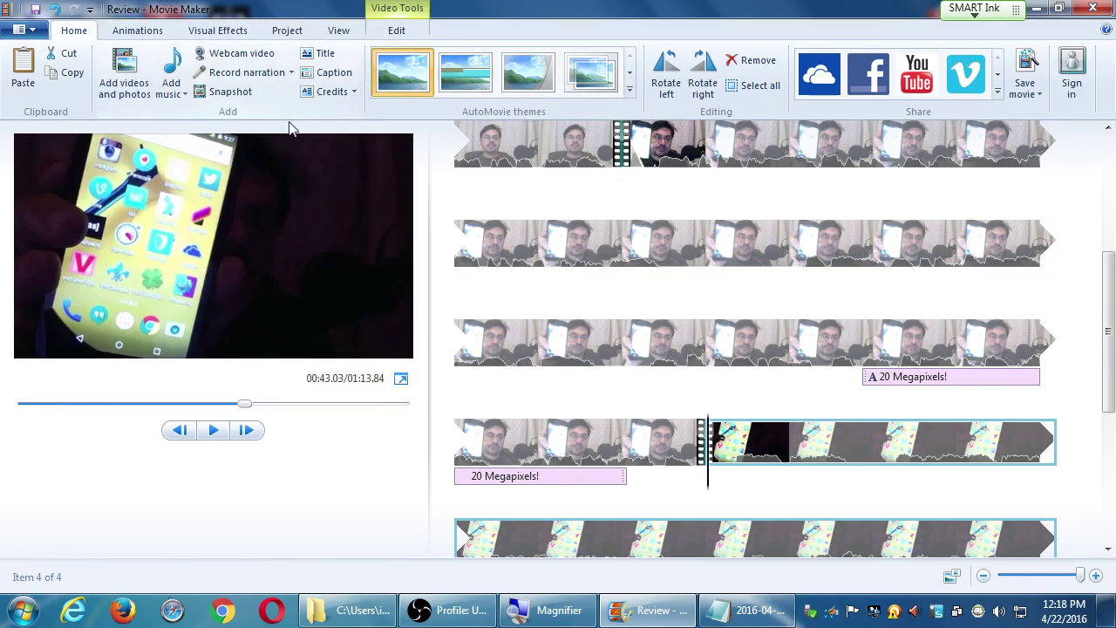
click(140, 30)
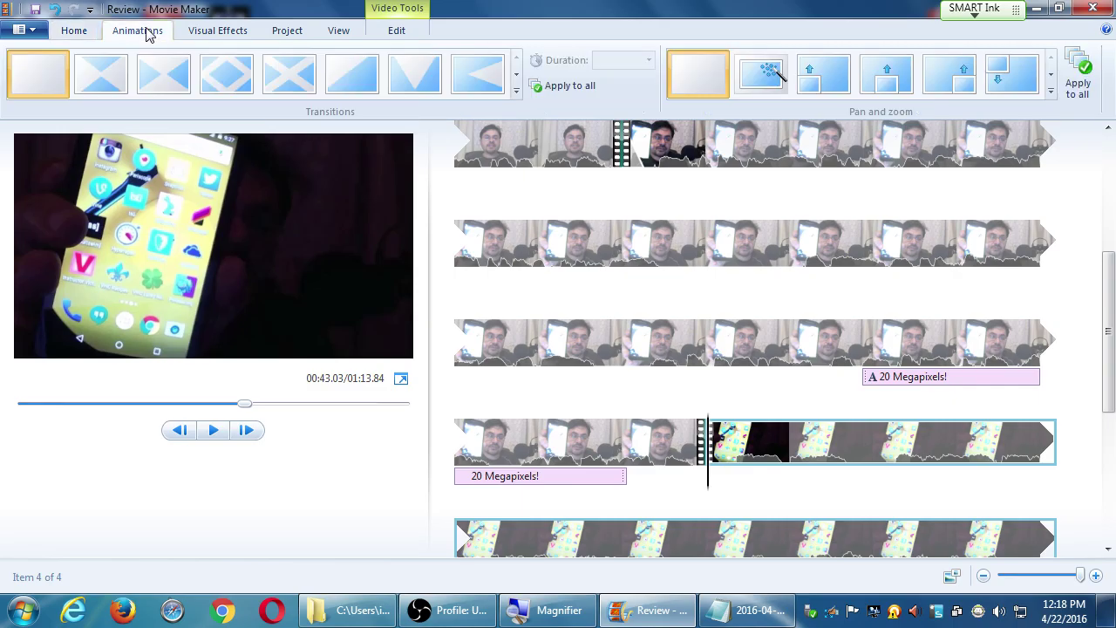
click(515, 75)
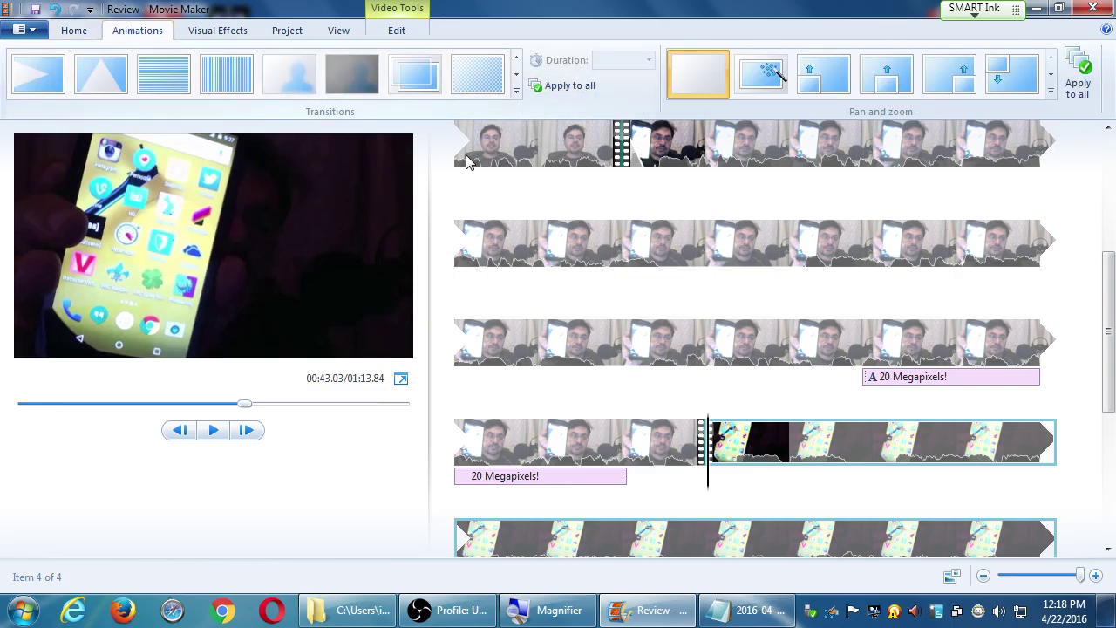
click(281, 86)
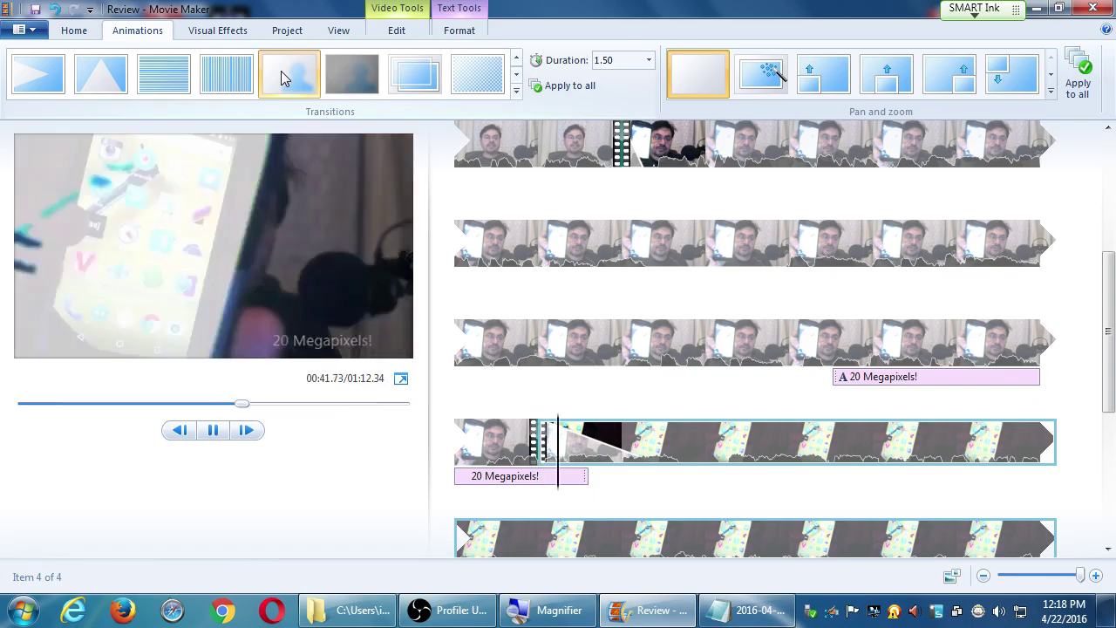
click(477, 442)
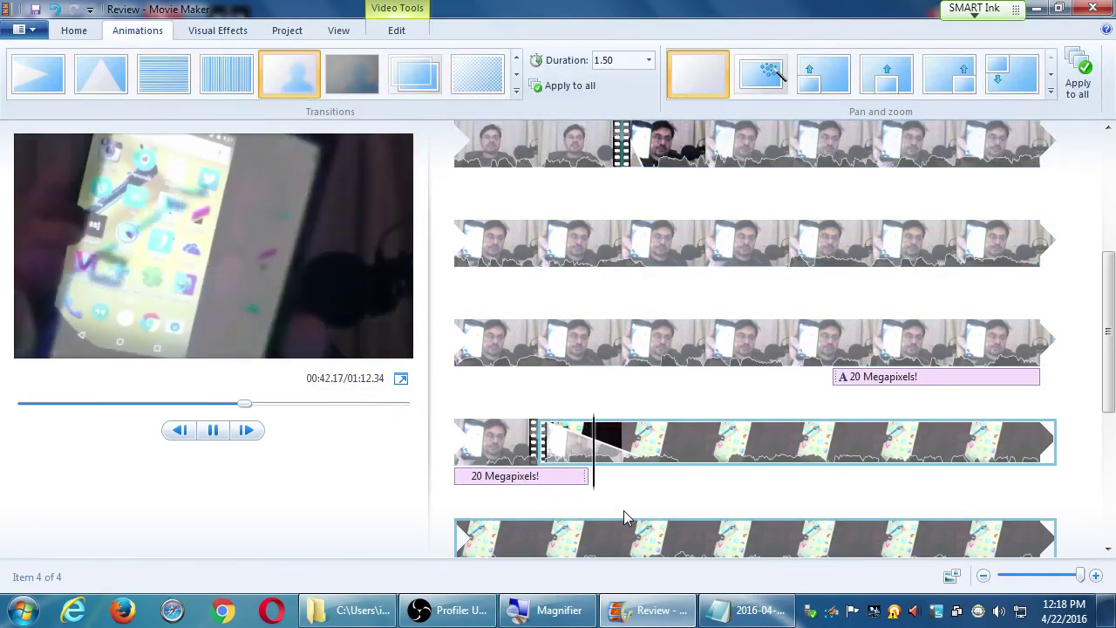
key(space)
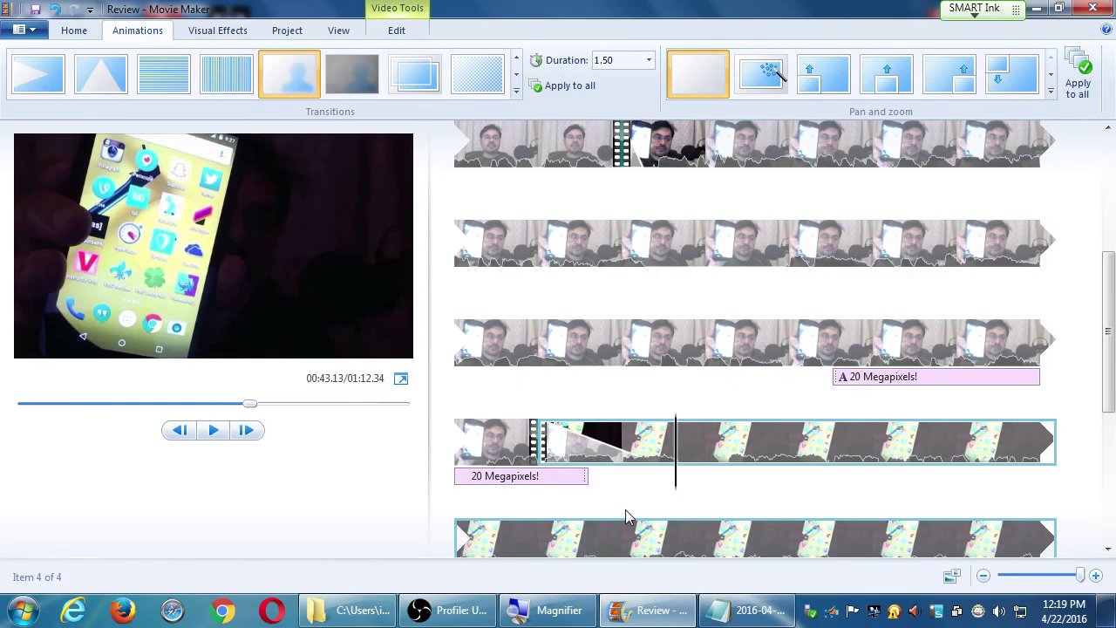
- Set the phone clip's transition duration to 0.25 and play across the cut to check the shortened effect
click(648, 61)
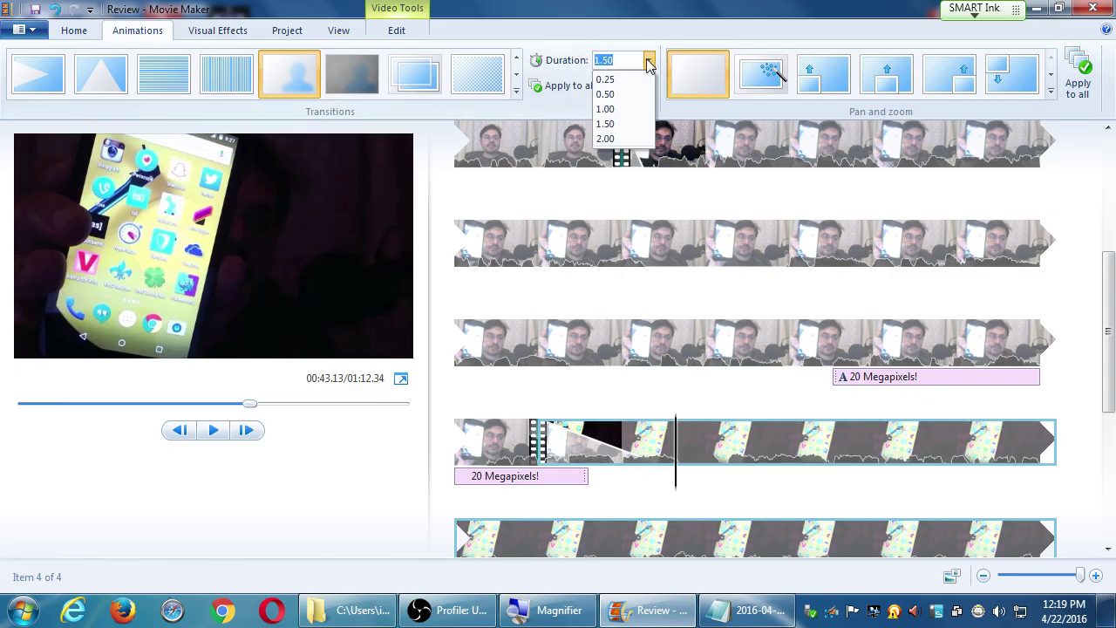
click(605, 79)
click(541, 455)
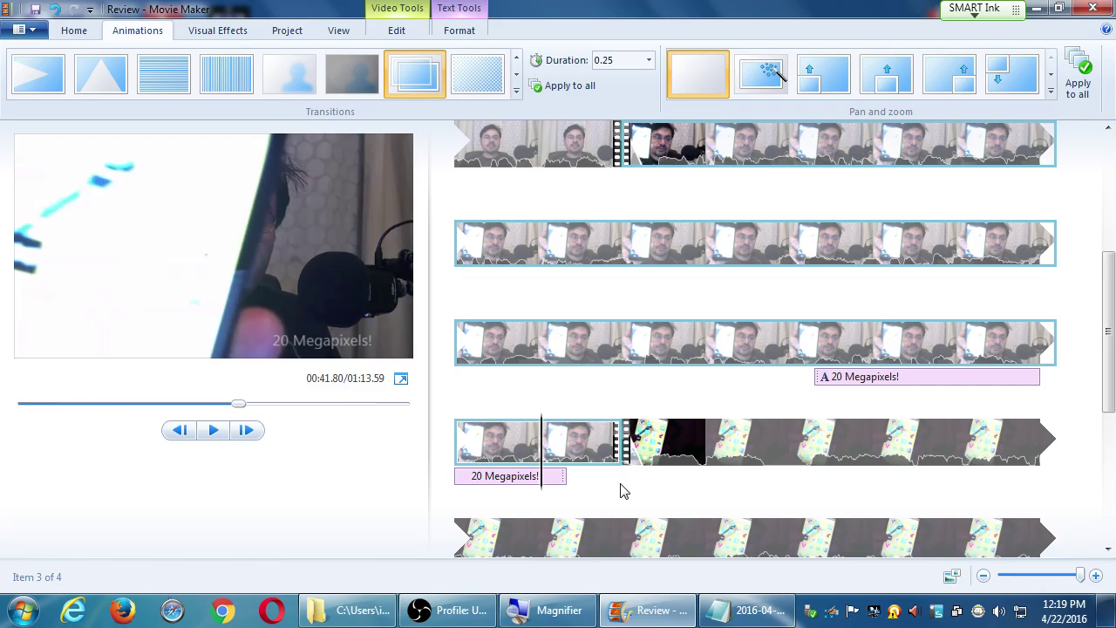
key(space)
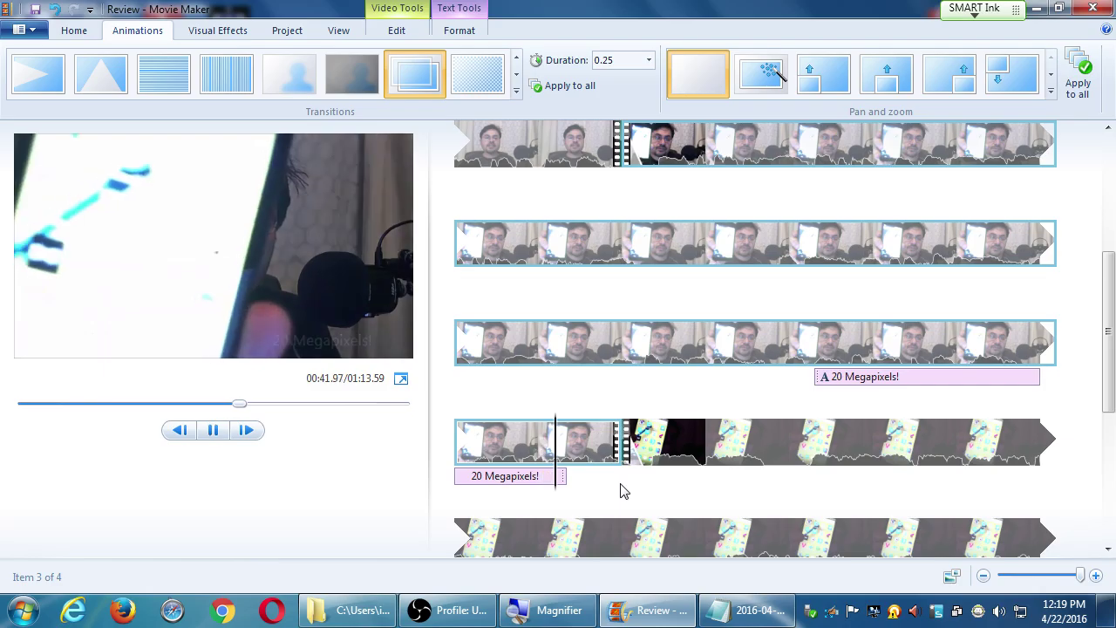
key(space)
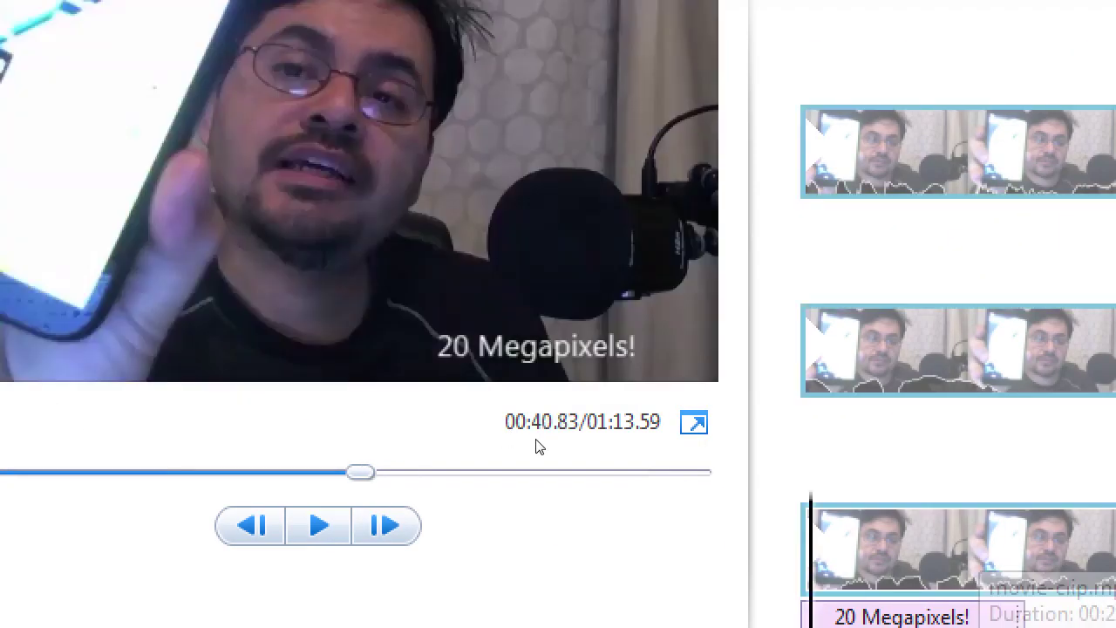
key(space)
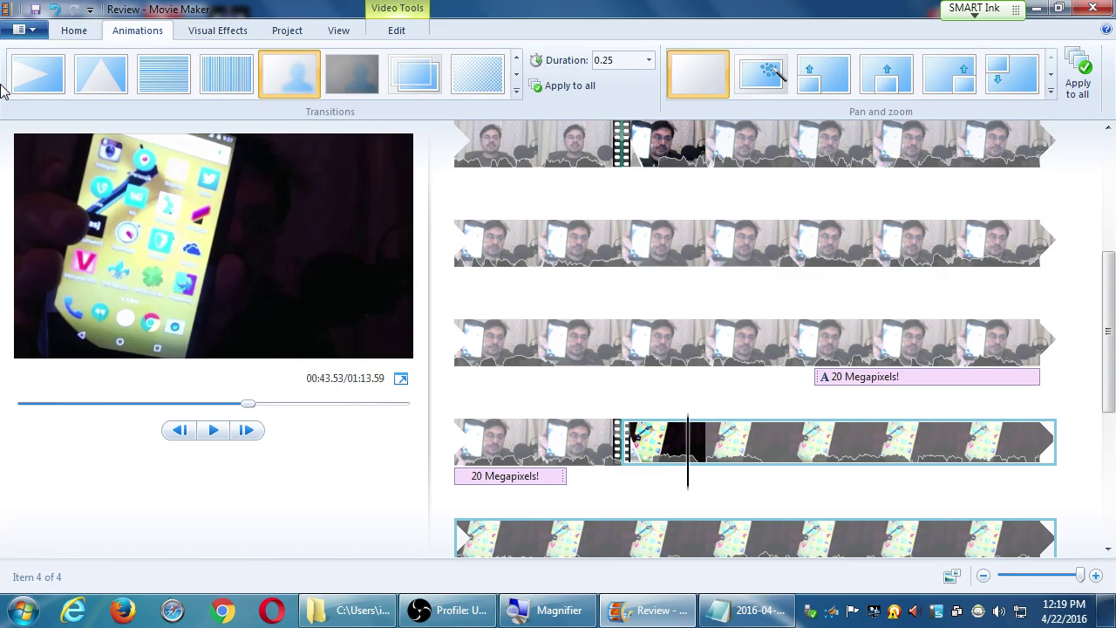
click(475, 435)
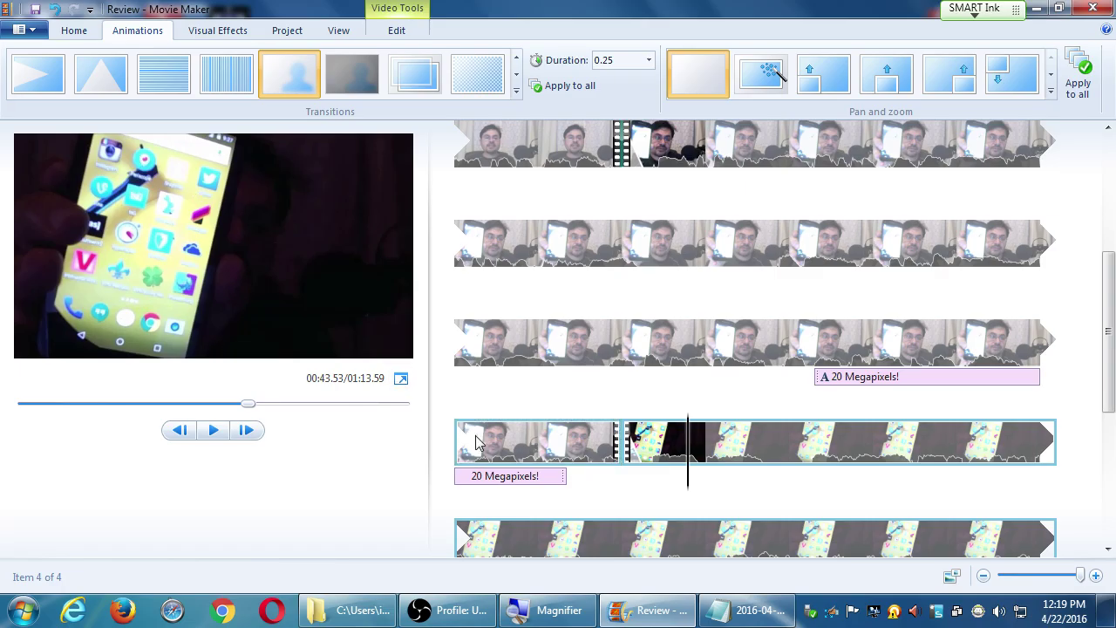
key(space)
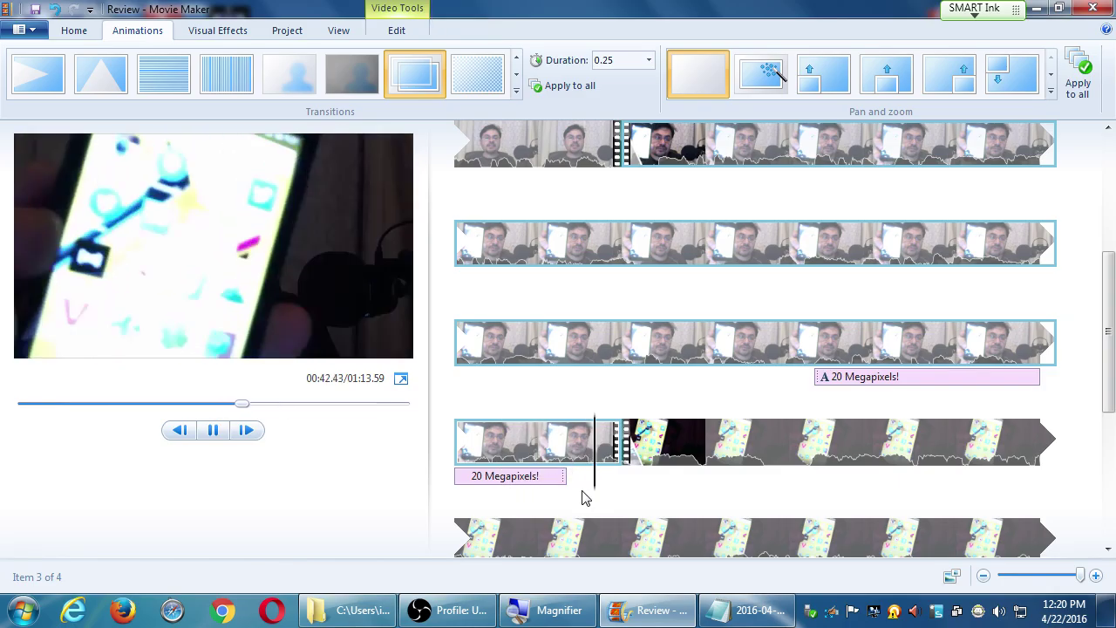
key(space)
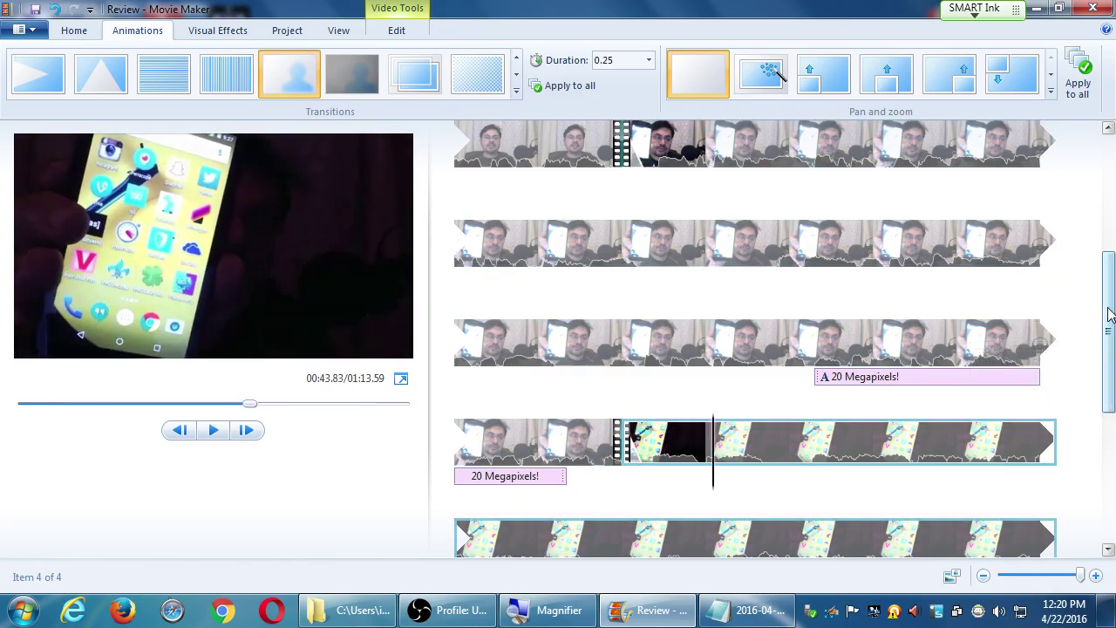
- Review the remaining footage after the cut, sampling its middle part and playing the closing section through to the end
drag(1108, 317, 1100, 403)
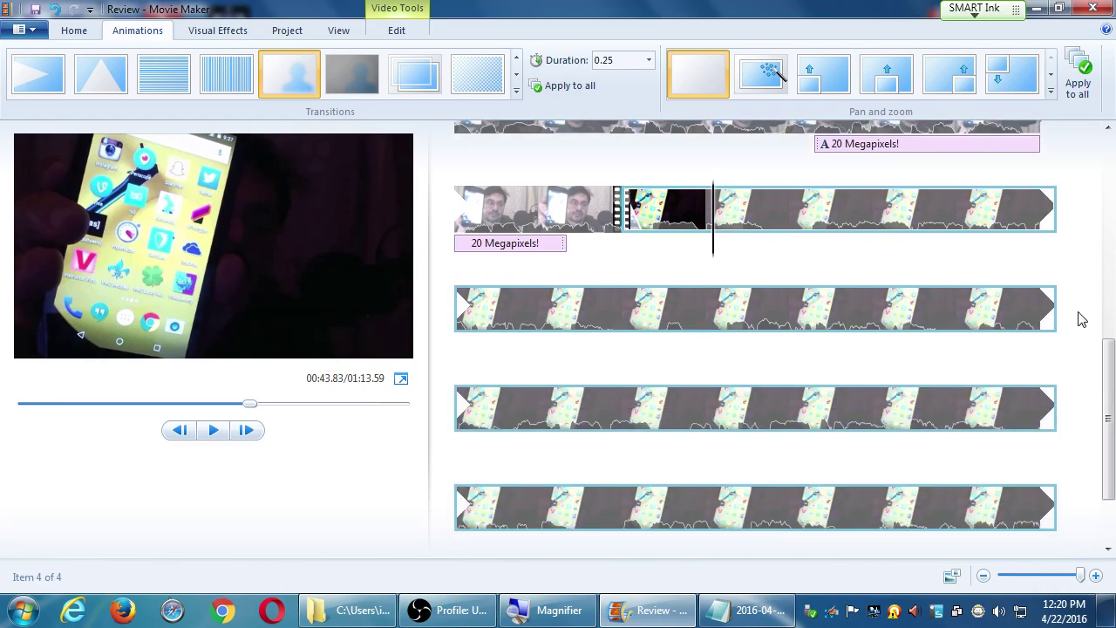
key(space)
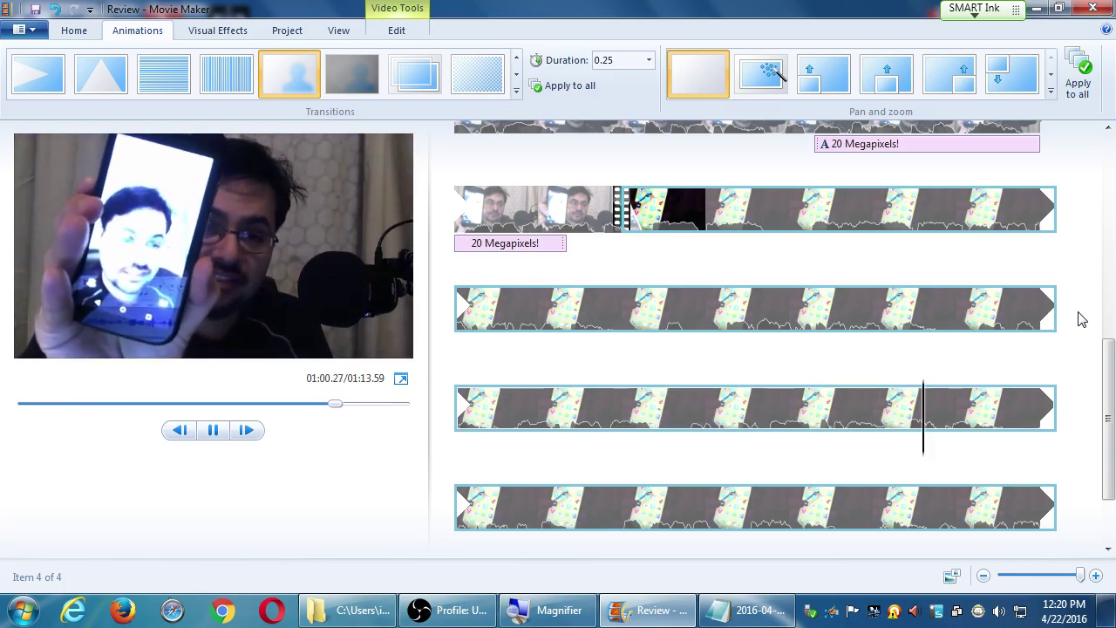
key(space)
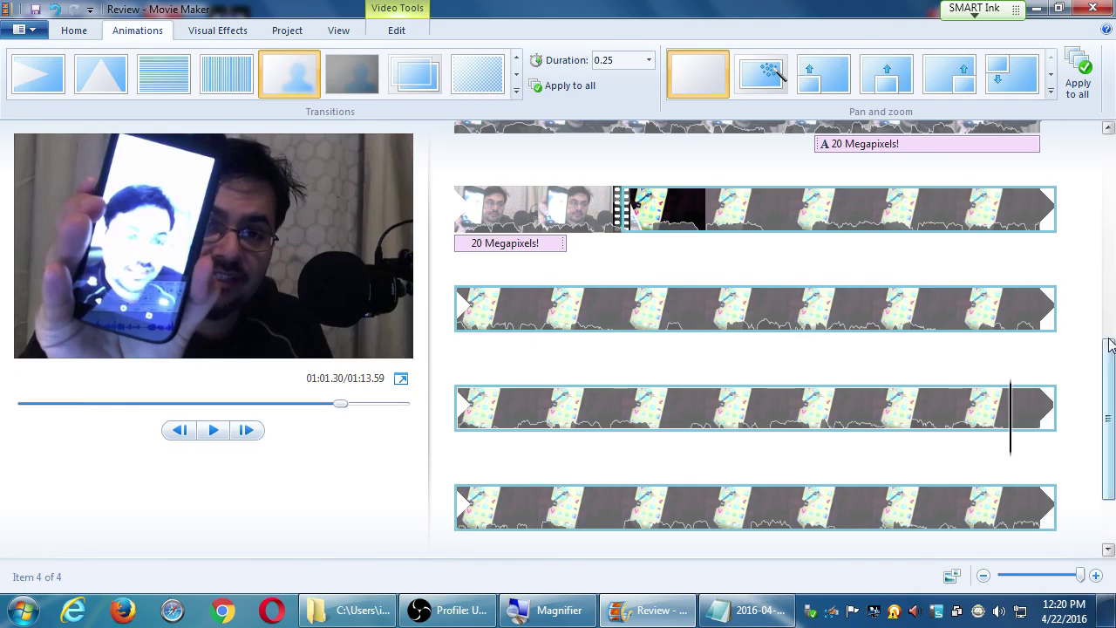
drag(1110, 352, 1110, 396)
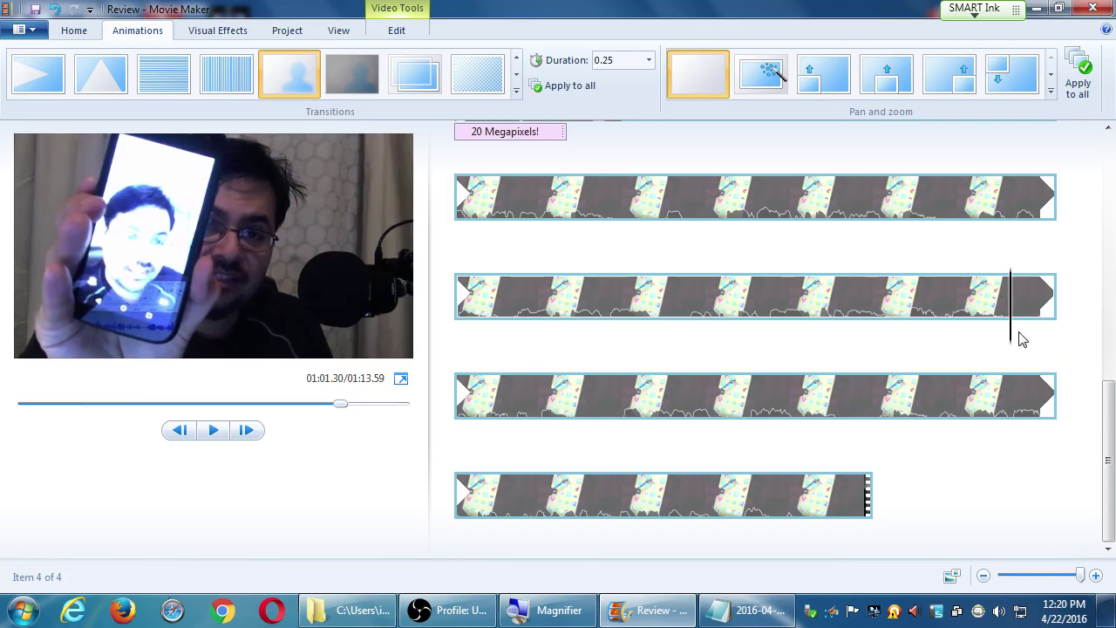
click(835, 309)
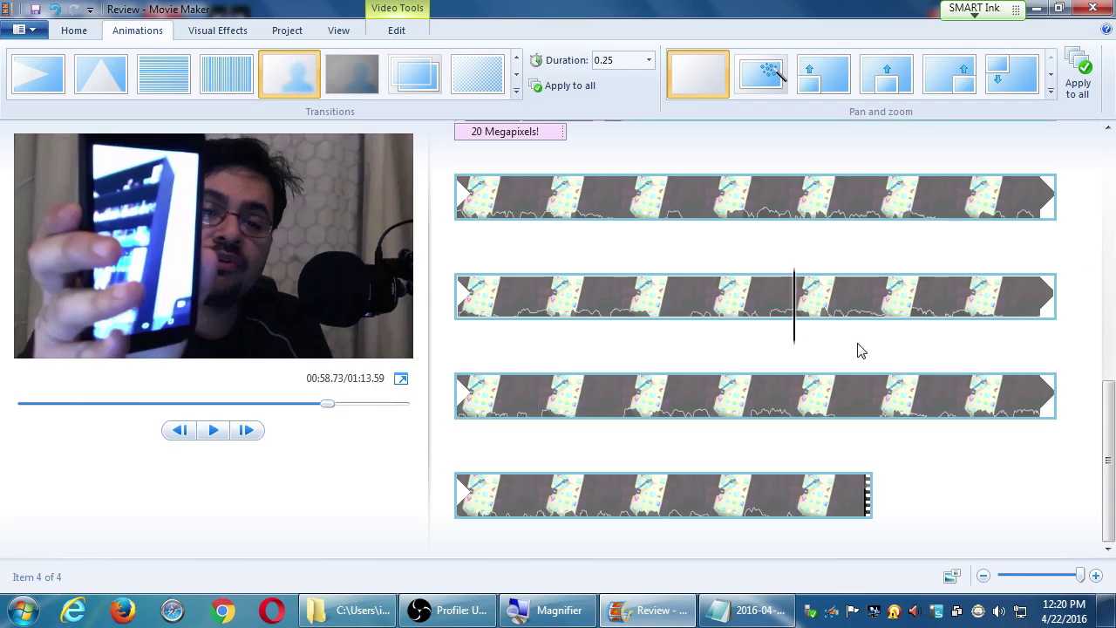
drag(800, 327, 616, 503)
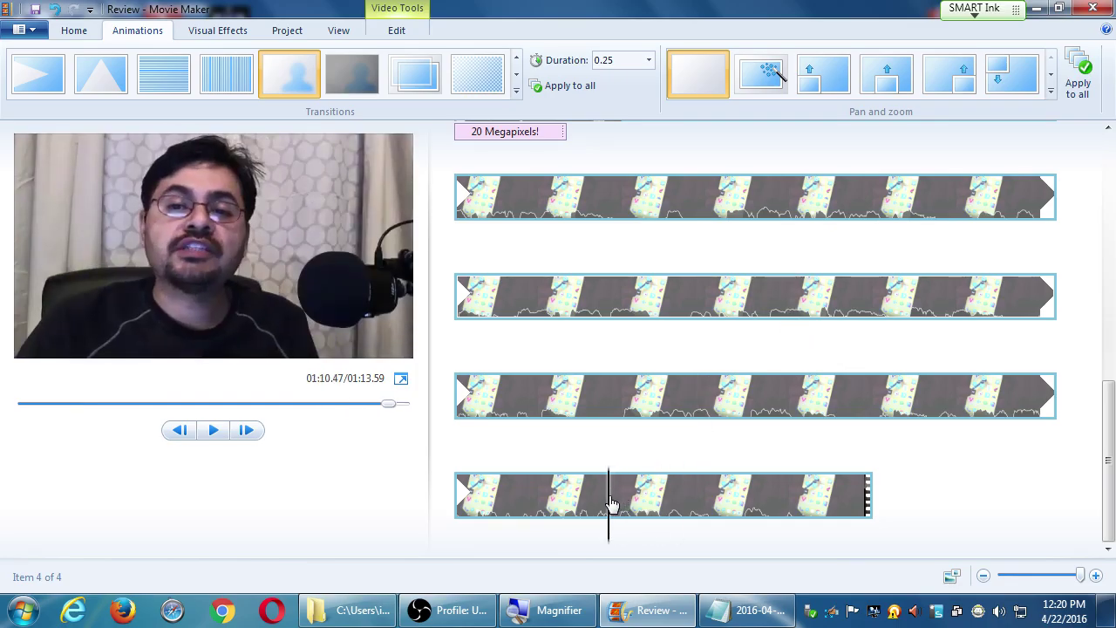
key(space)
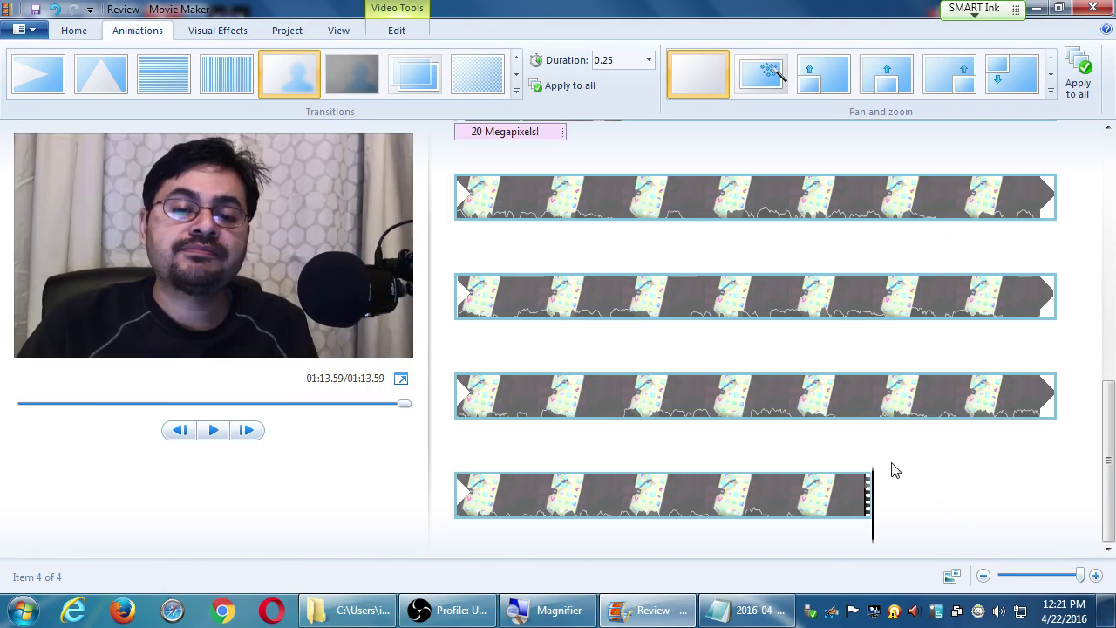
- Add a credits slide after the end of the last clip
click(85, 34)
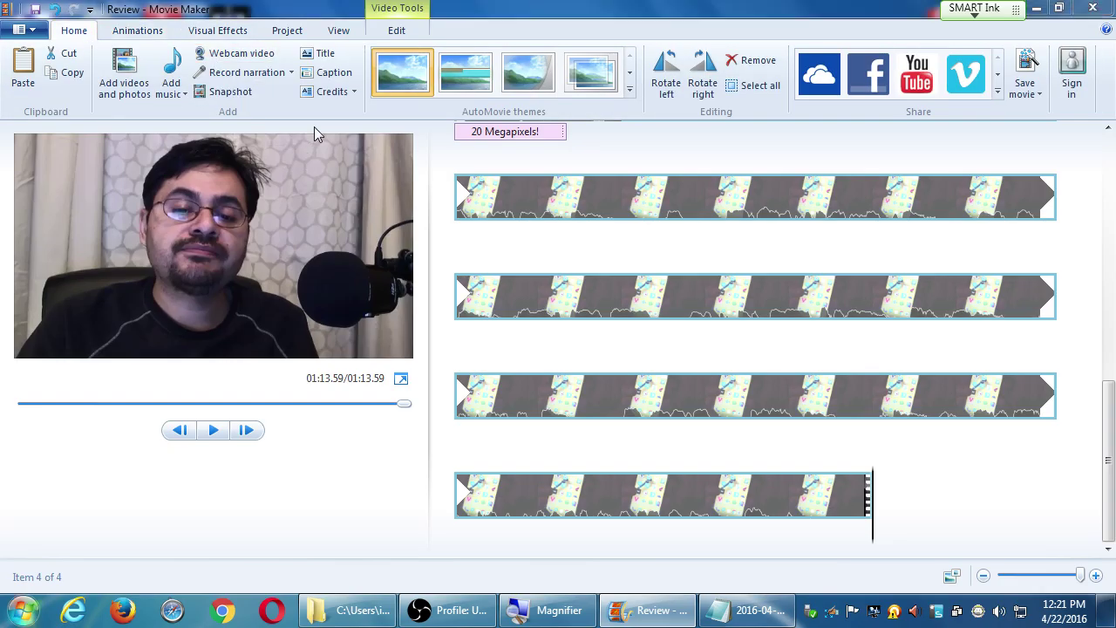
key(super)
key(Escape)
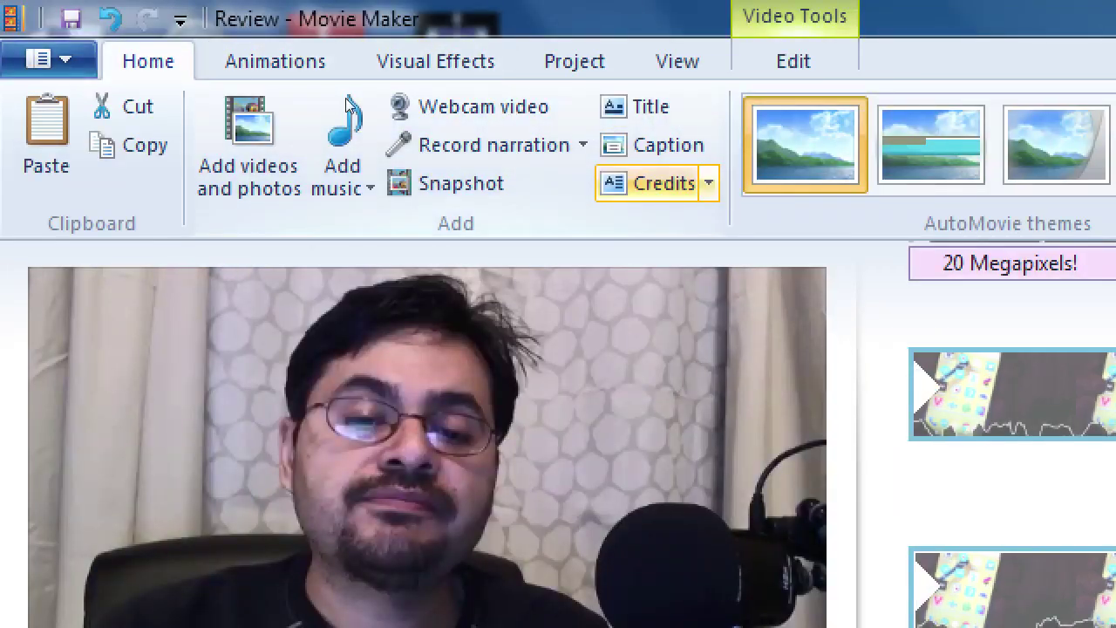
click(167, 183)
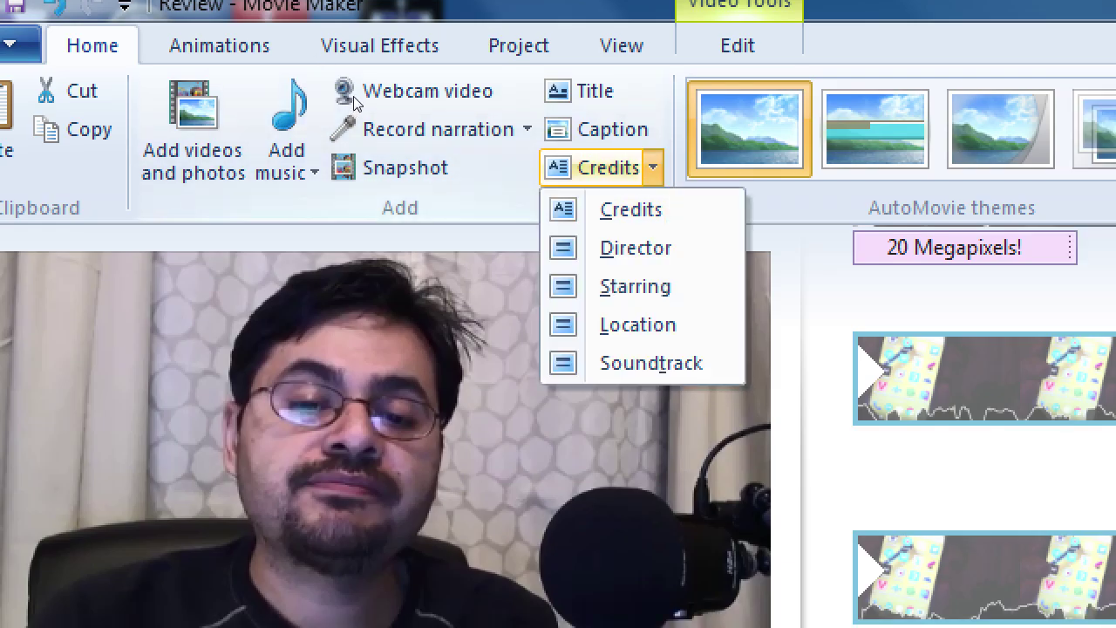
key(Escape)
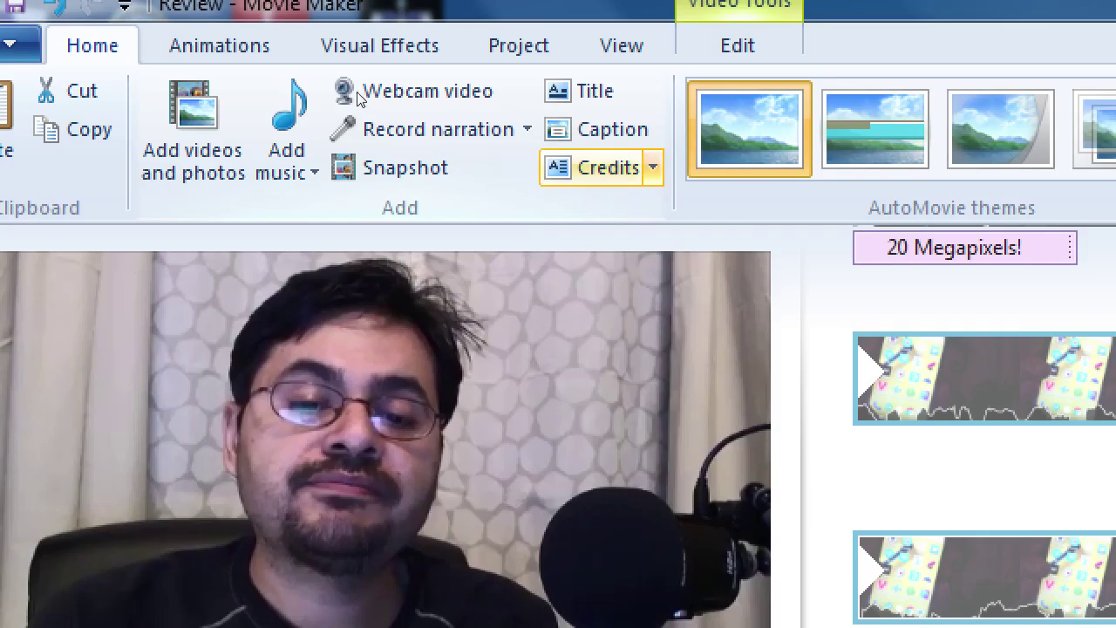
key(Down)
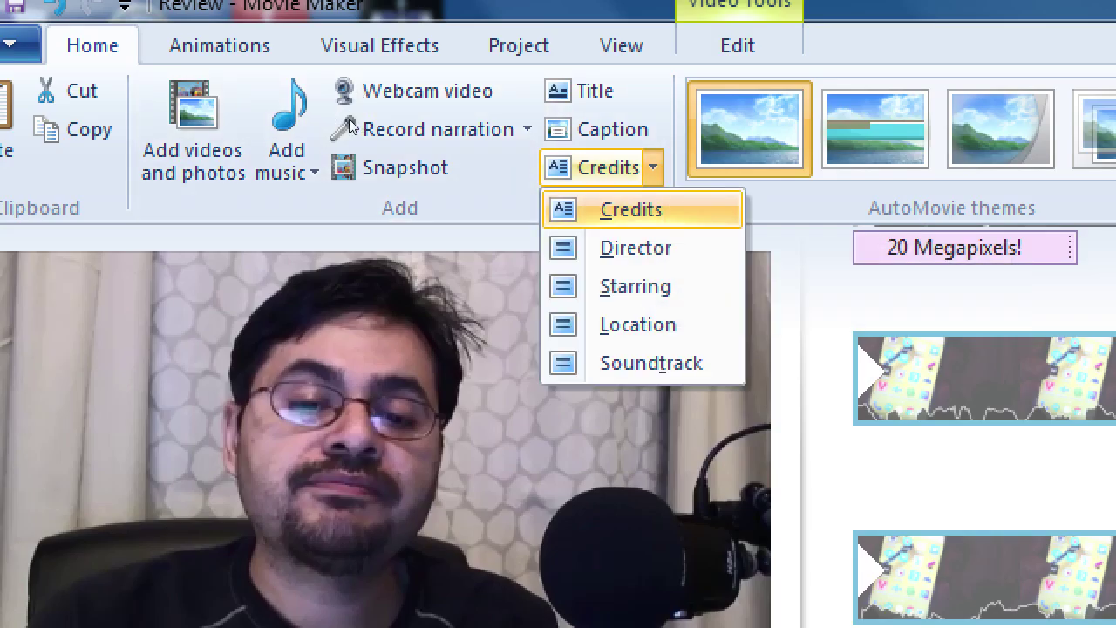
key(Escape)
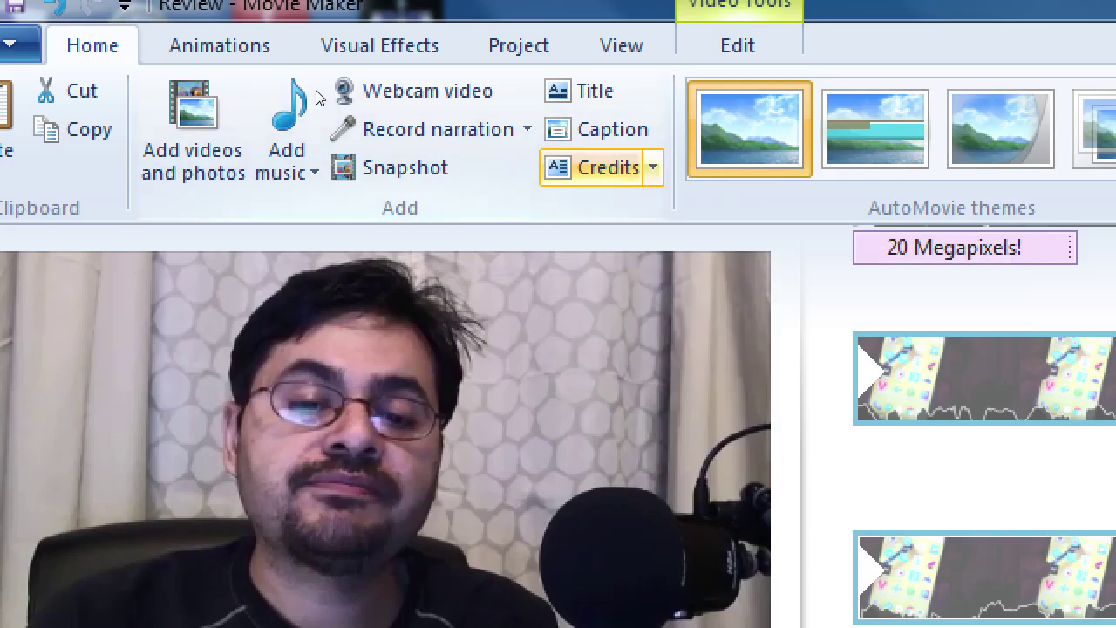
key(Return)
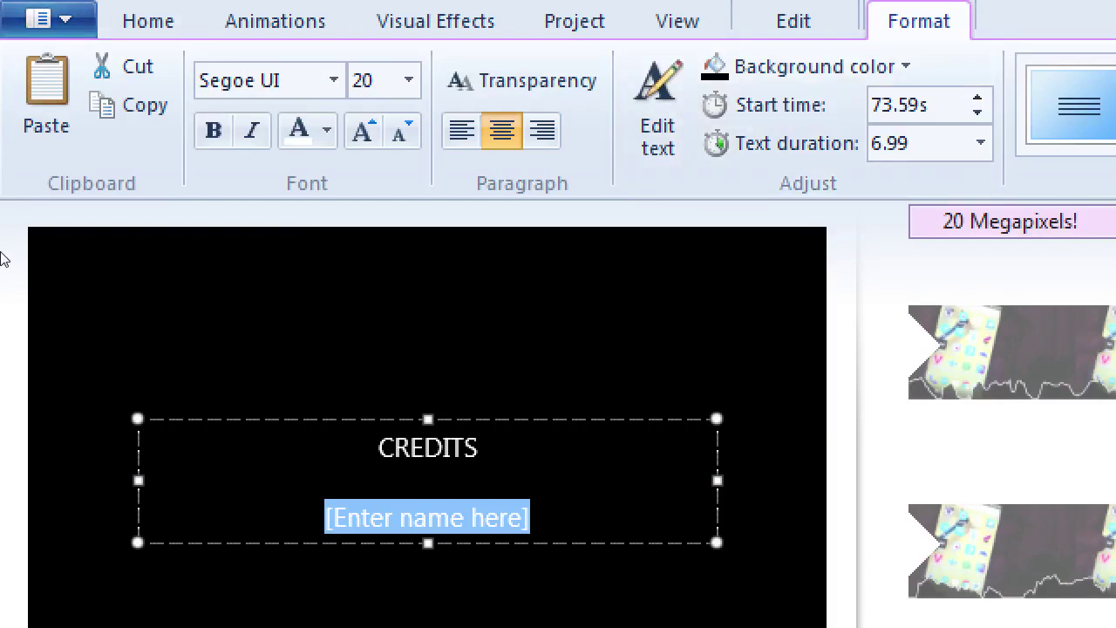
- Replace the default credits text with the heading "Tech Review Tuesday"
key(BackSpace)
key(BackSpace)
key(BackSpace)
key(BackSpace)
key(BackSpace)
key(BackSpace)
key(BackSpace)
key(BackSpace)
key(BackSpace)
key(BackSpace)
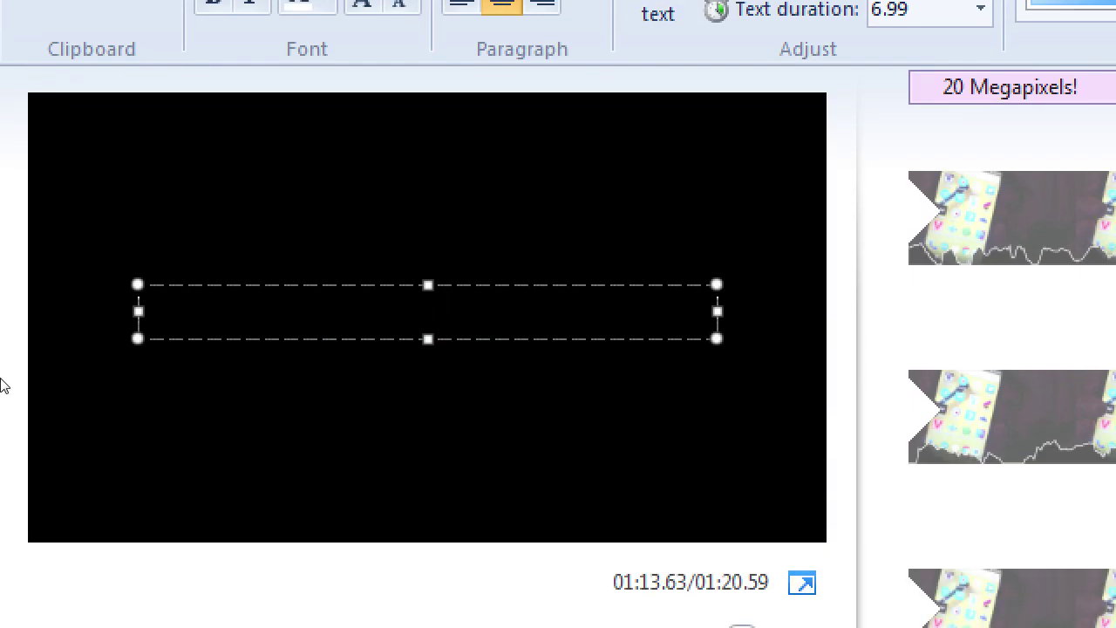
text(Tech Review)
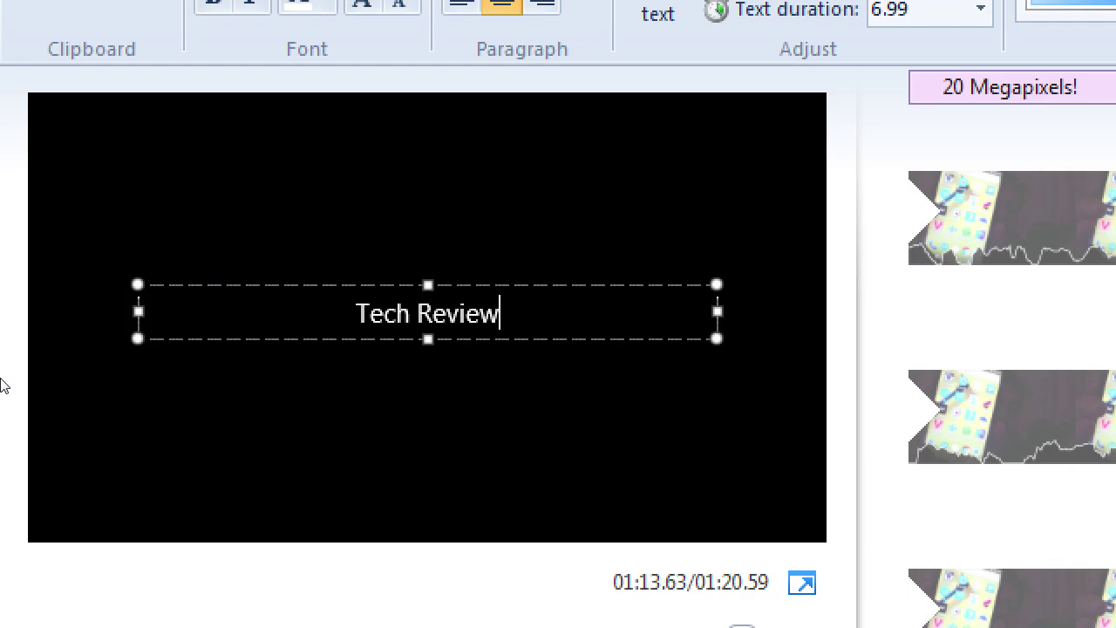
text( Tuesday)
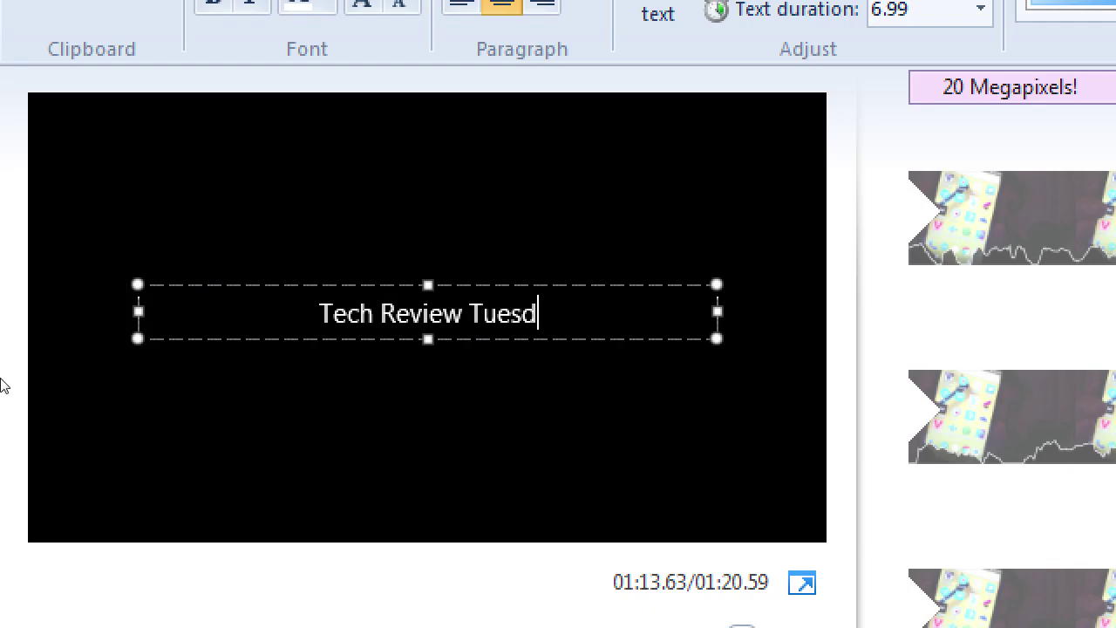
- Add the line "Motorola Moto E" below the credits heading, leaving one blank line between them
key(Return)
key(Return)
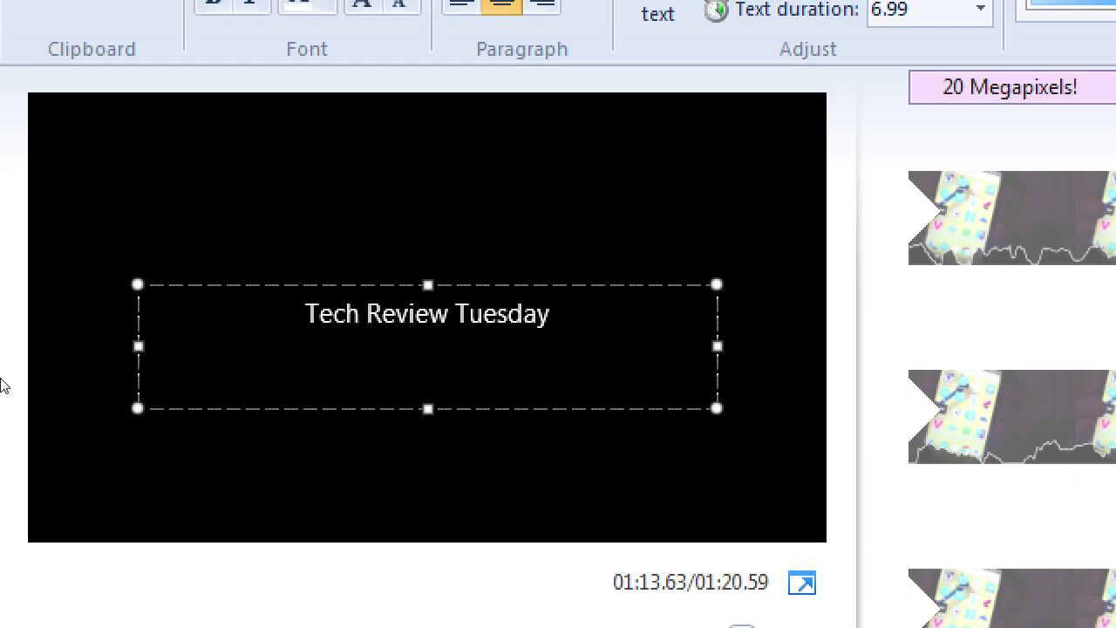
text(Motorola )
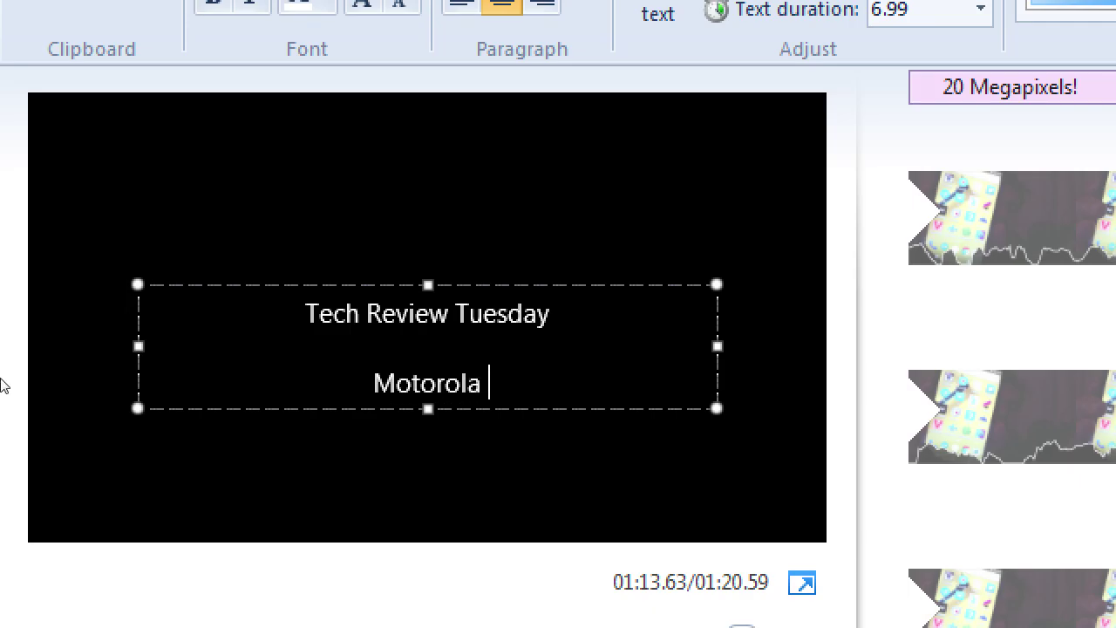
text(Moto E)
- Add a "by" line with the reviewer's full name and, further down, the review website's address, with blank lines before each
key(Return)
key(Return)
key(Return)
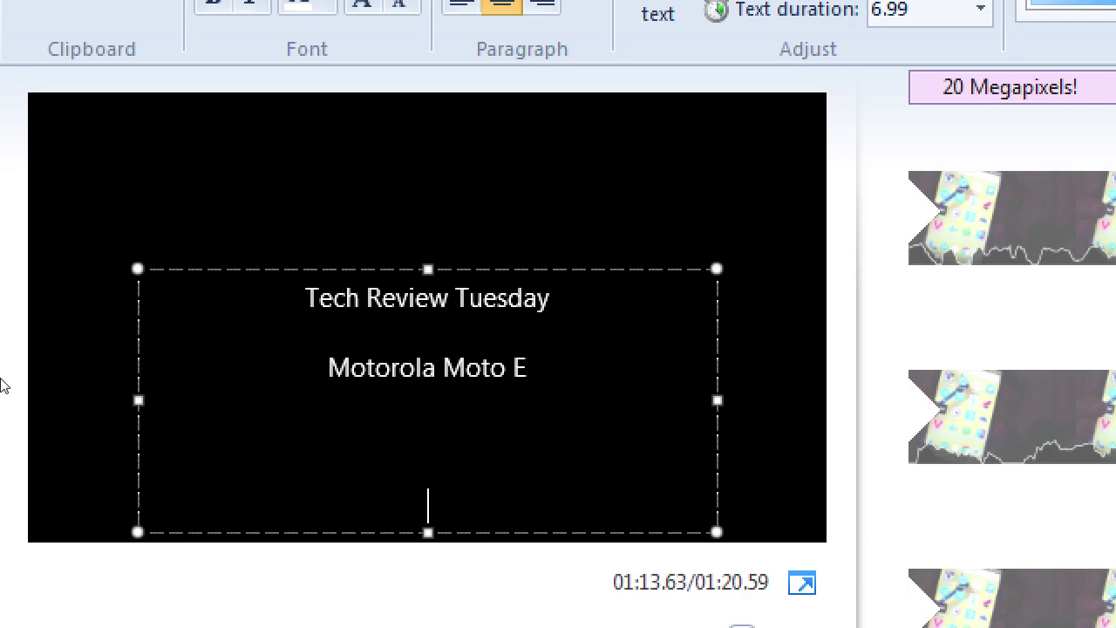
text(by Victor Campos)
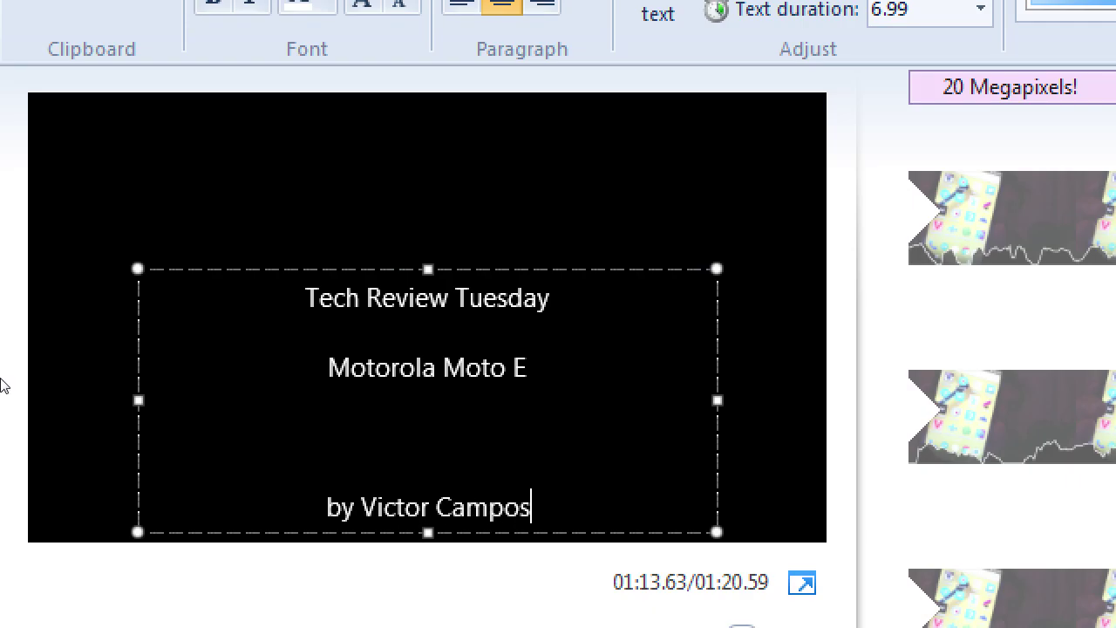
key(Return)
key(Return)
key(Return)
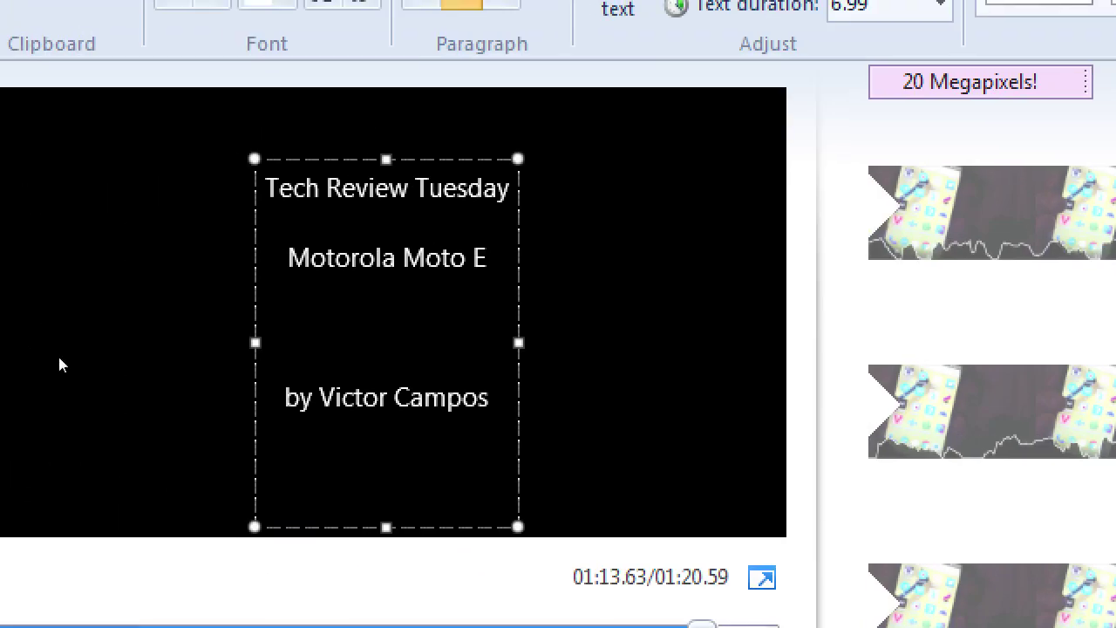
key(ctrl+End)
text(victorstechreview.com)
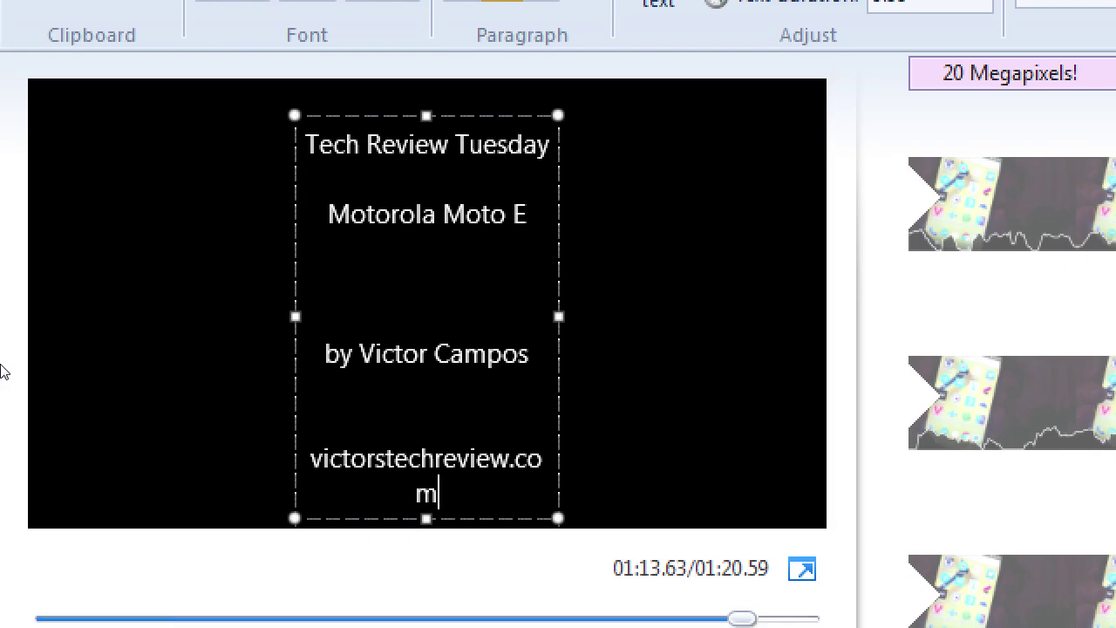
- Widen the credits text box on both sides to nearly the full frame width so the web address fits on one line
click(281, 253)
drag(280, 253, 381, 251)
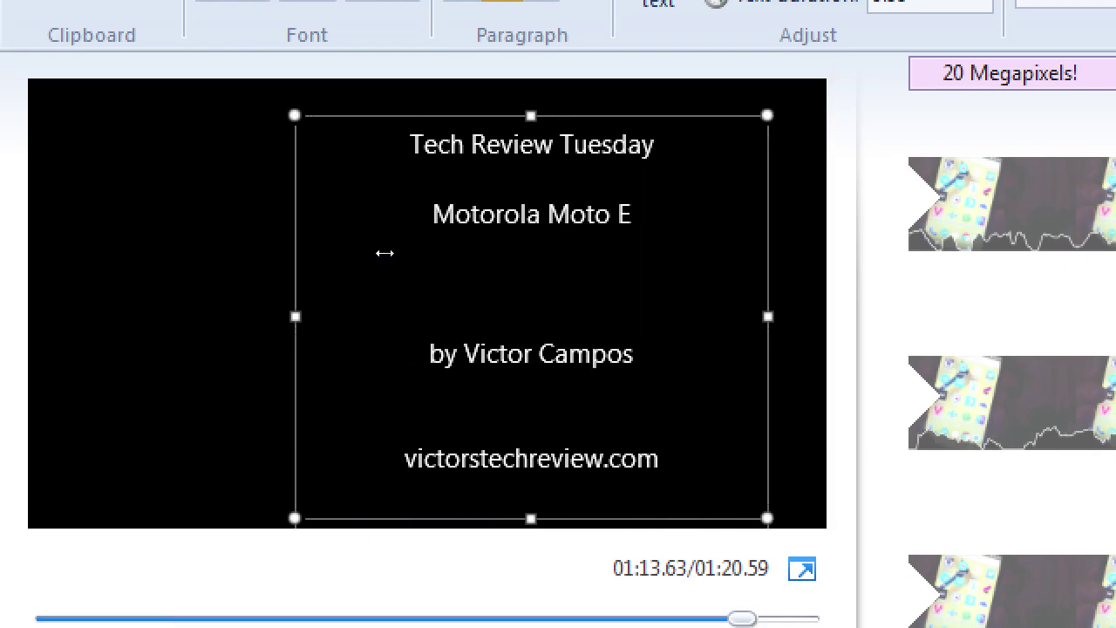
drag(147, 249, 25, 242)
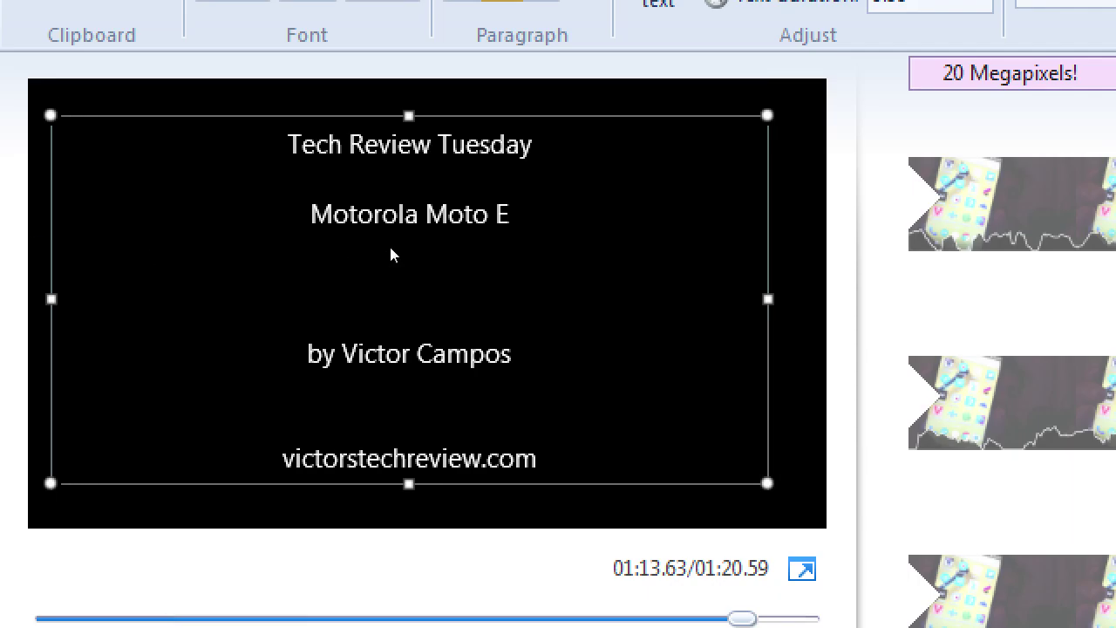
drag(383, 242, 413, 245)
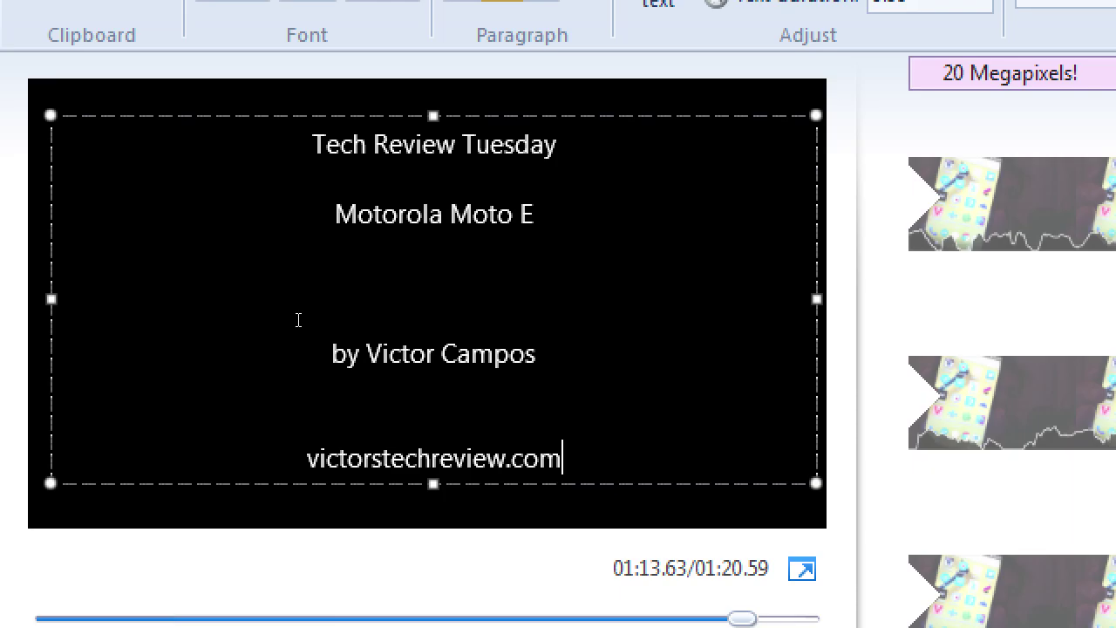
- Add the line "Copyright 2016" below the web address in the credits
key(Return)
text(Co)
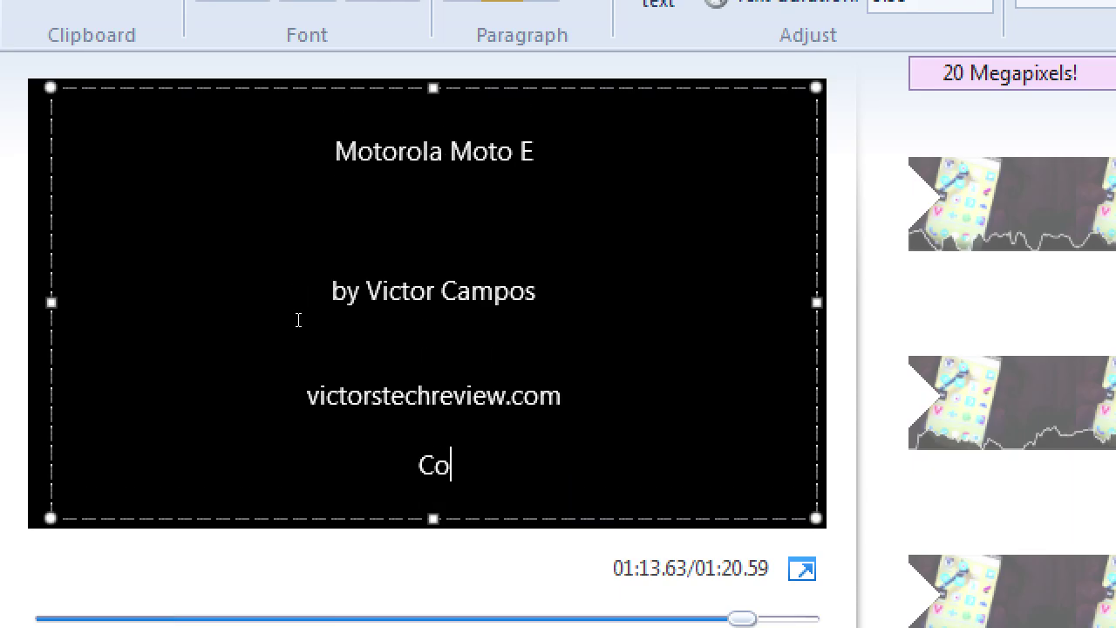
text(pyright 2016)
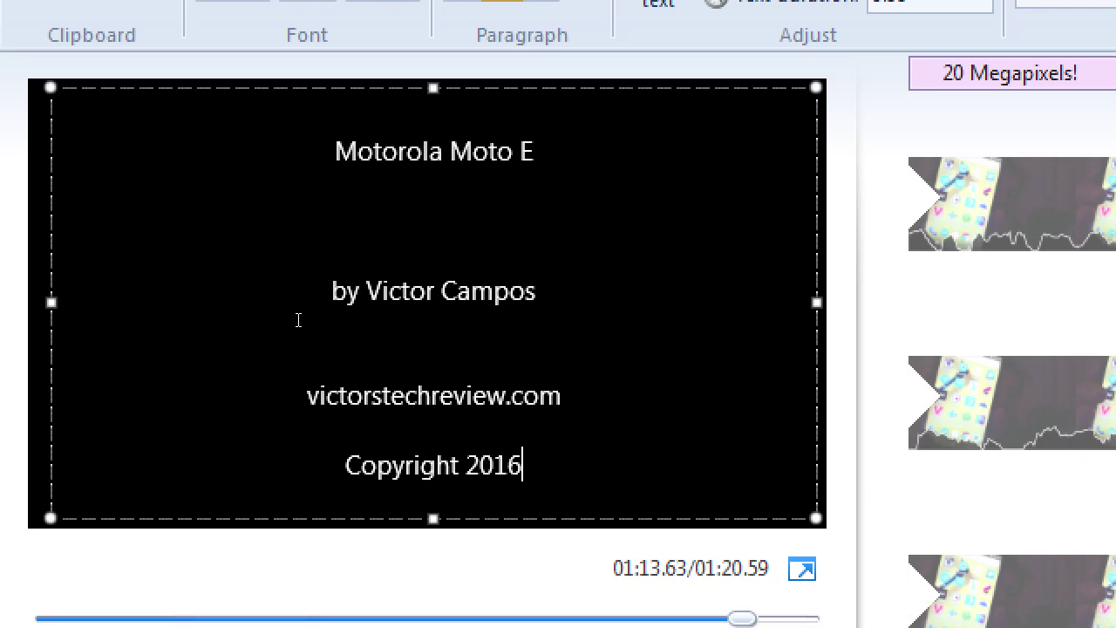
- Insert three extra blank lines between "Tech Review Tuesday" and "Motorola Moto E" in the credits
key(Up)
key(Up)
key(Up)
key(Up)
key(Up)
key(Up)
key(Up)
key(Up)
key(Up)
key(Up)
key(Up)
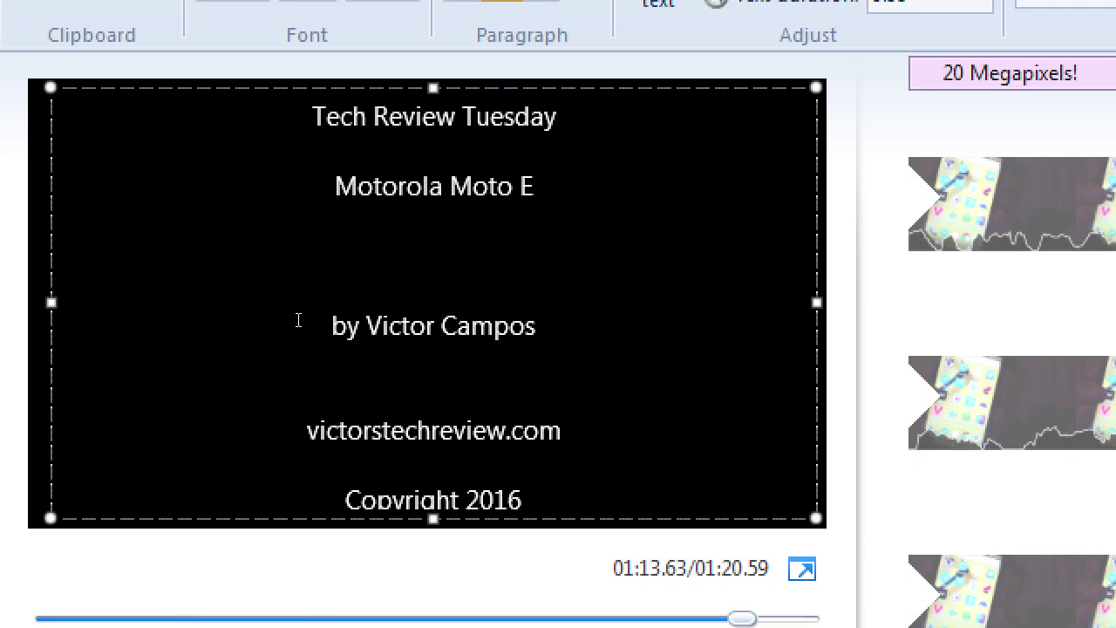
key(Down)
key(Return)
key(Return)
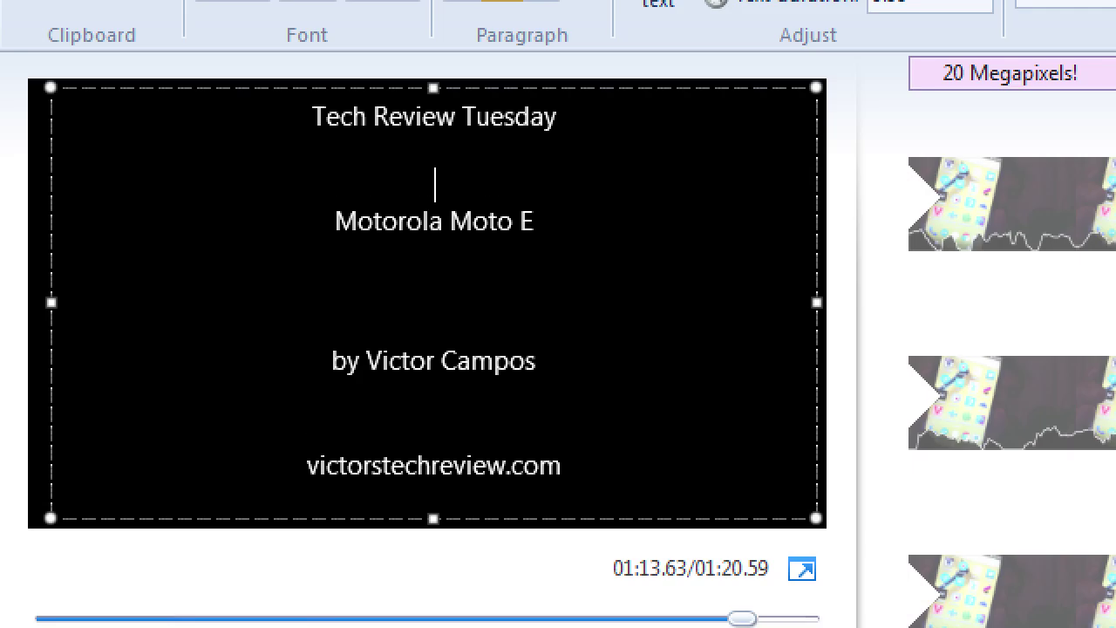
key(Return)
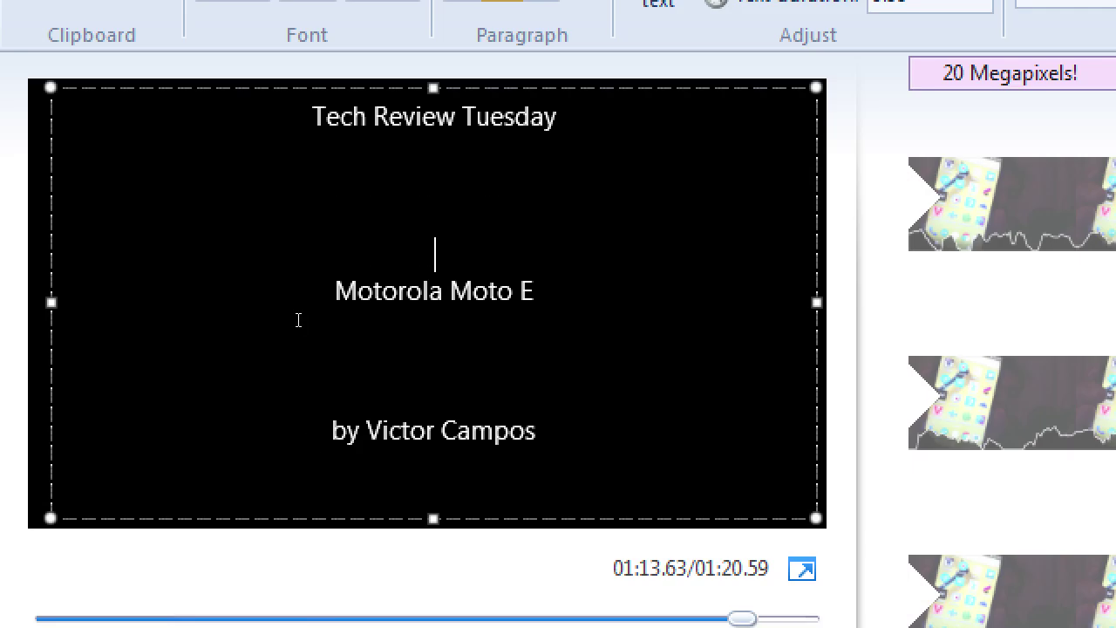
- Insert two extra blank lines between "Motorola Moto E" and the byline
key(Down)
key(Down)
key(Return)
key(Return)
- Insert three extra blank lines between the byline and the web address
key(Down)
key(Down)
key(Down)
key(Down)
key(Down)
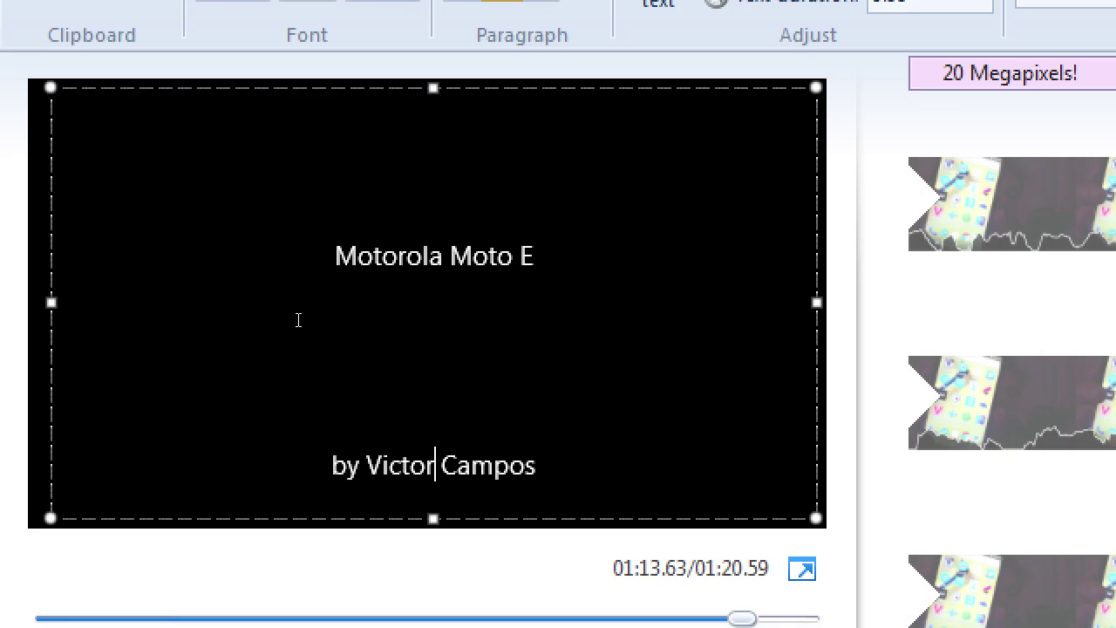
key(Up)
key(Up)
key(Return)
key(Return)
key(Return)
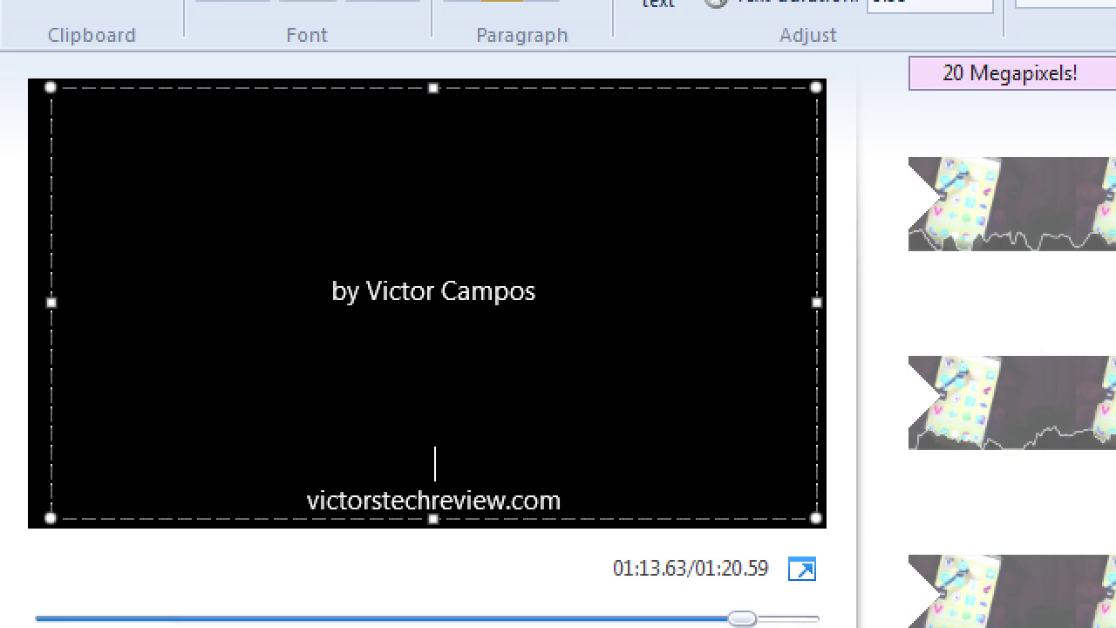
- Insert several extra blank lines between the web address and "Copyright 2016" to spread out the end of the credits
key(Down)
key(Down)
key(Down)
key(Up)
key(Return)
key(Return)
key(Down)
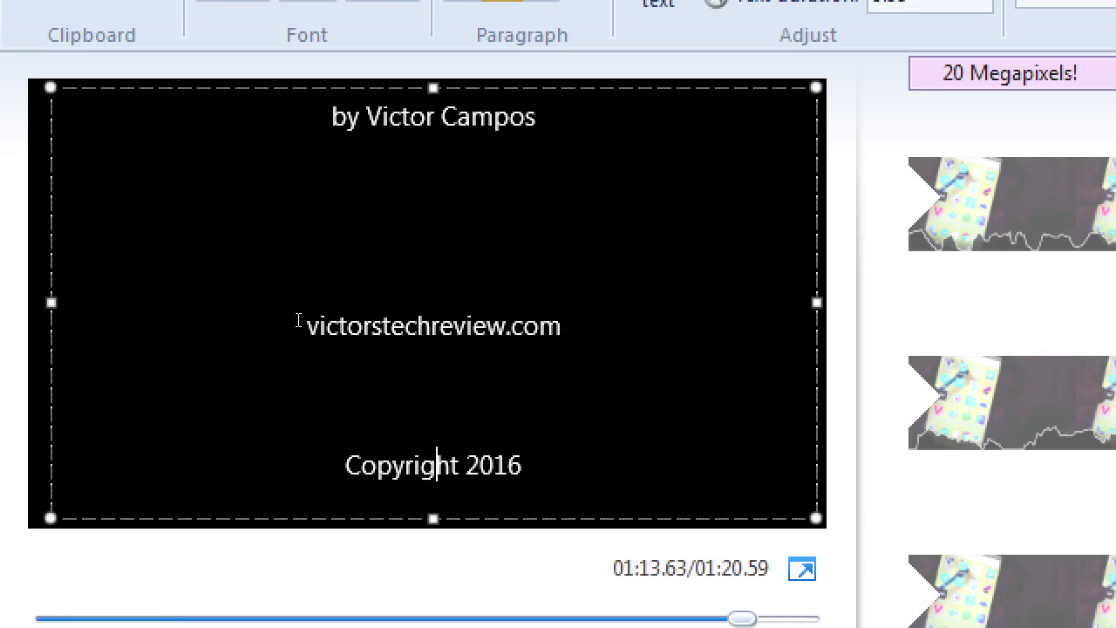
key(Up)
key(Return)
key(Return)
key(Down)
key(Down)
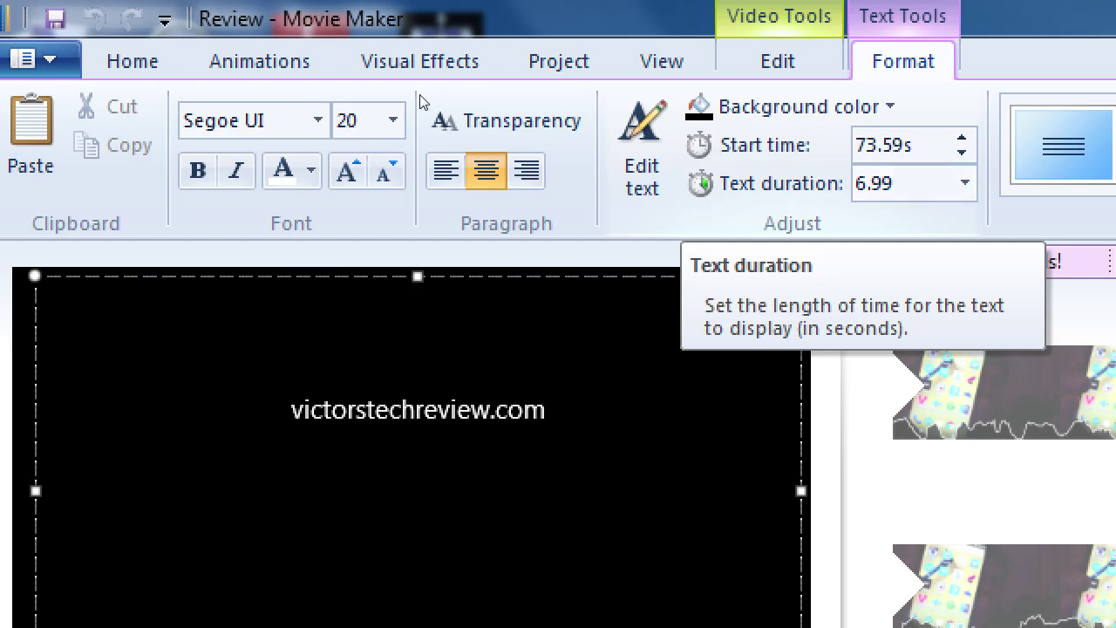
- Set the credits text duration to 15.00 seconds
key(alt+Down)
key(Down)
key(Down)
key(Down)
key(Down)
key(Down)
key(Down)
key(Down)
key(Down)
key(Down)
key(Down)
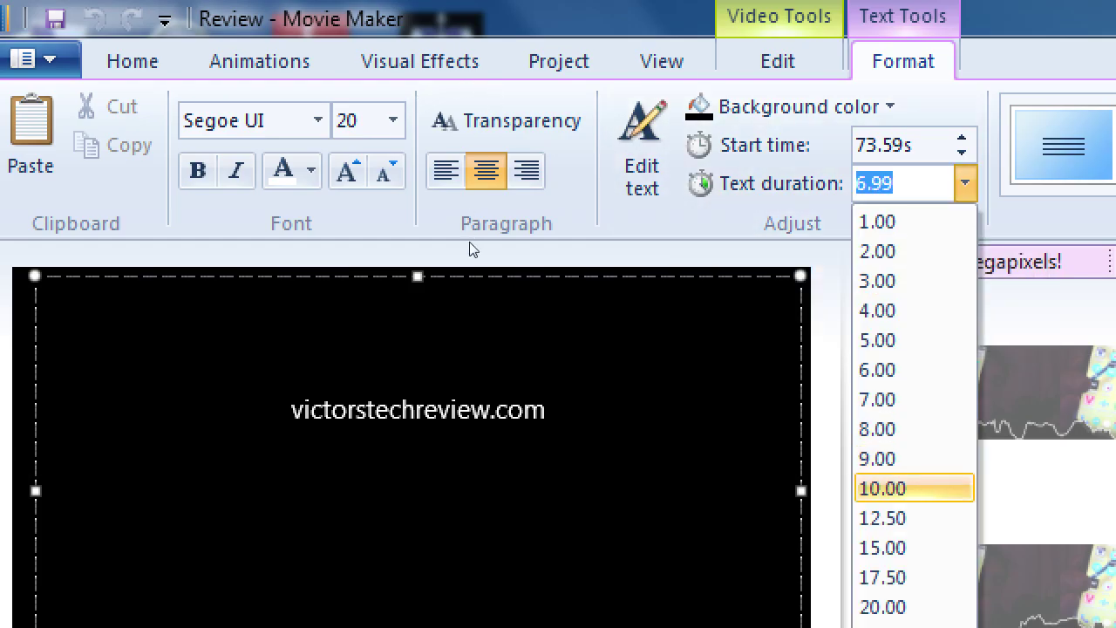
key(Up)
key(Up)
key(Up)
key(Up)
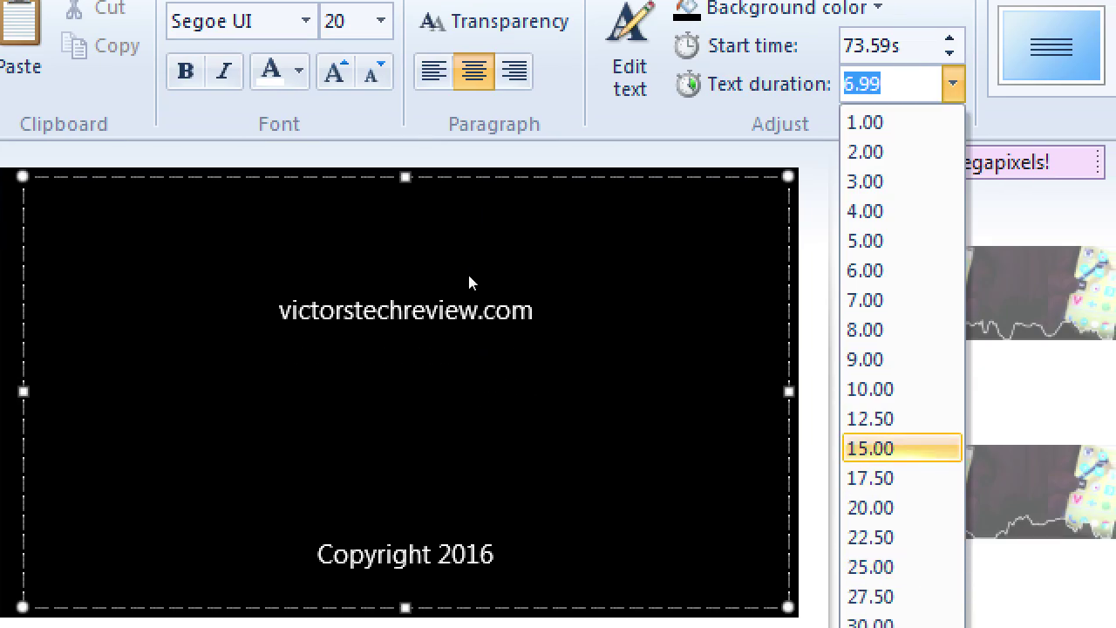
key(Return)
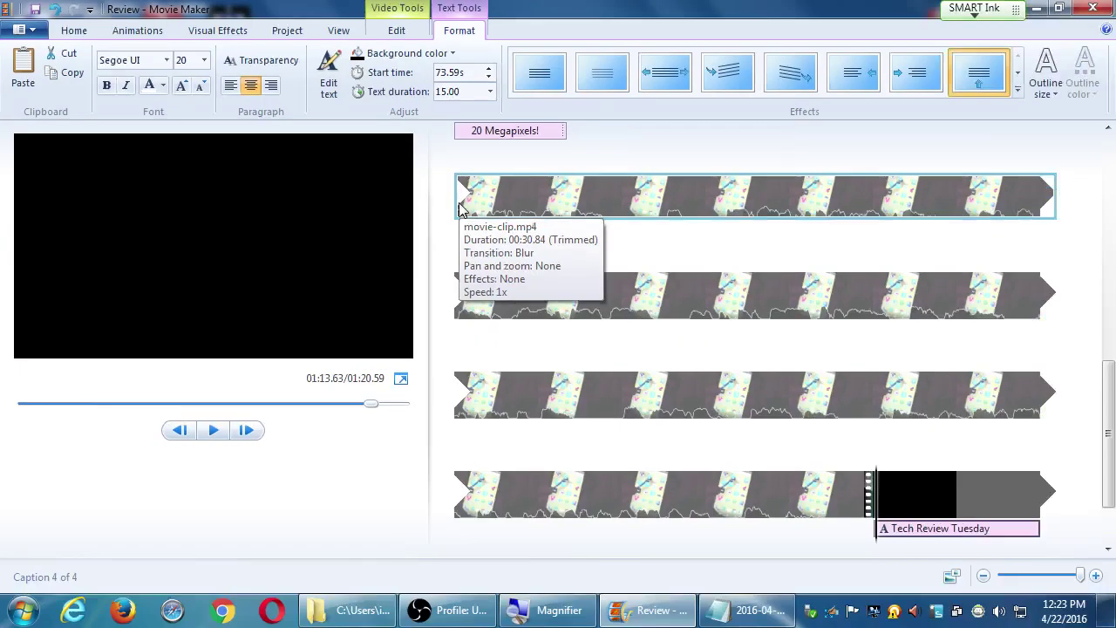
- Play from the end of the phone clip into the credits to check how the text scrolls
click(792, 496)
key(space)
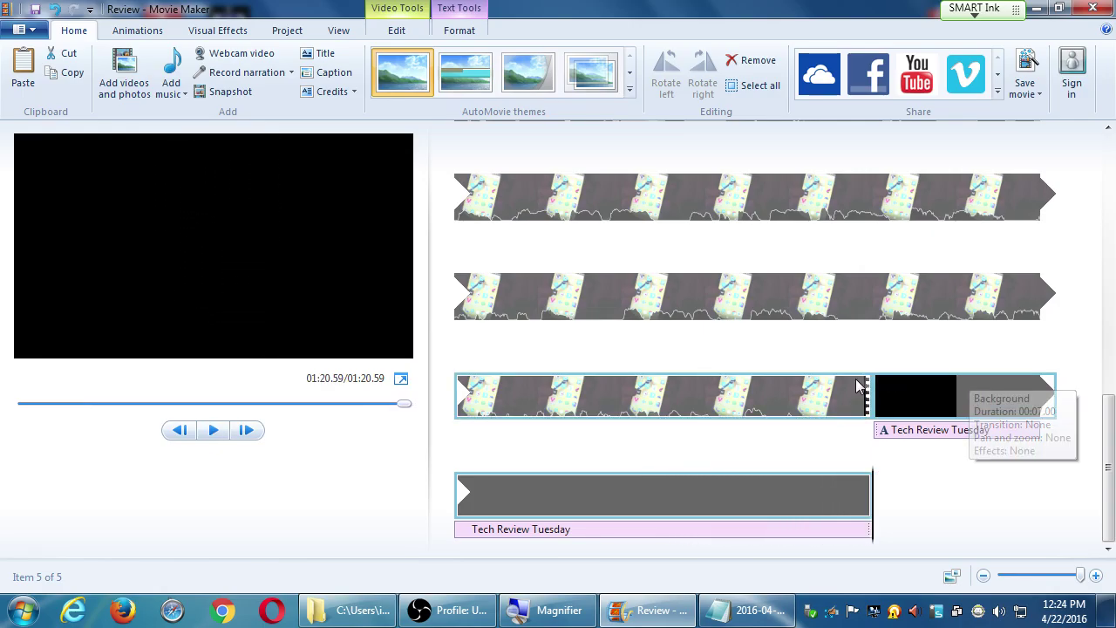
click(629, 400)
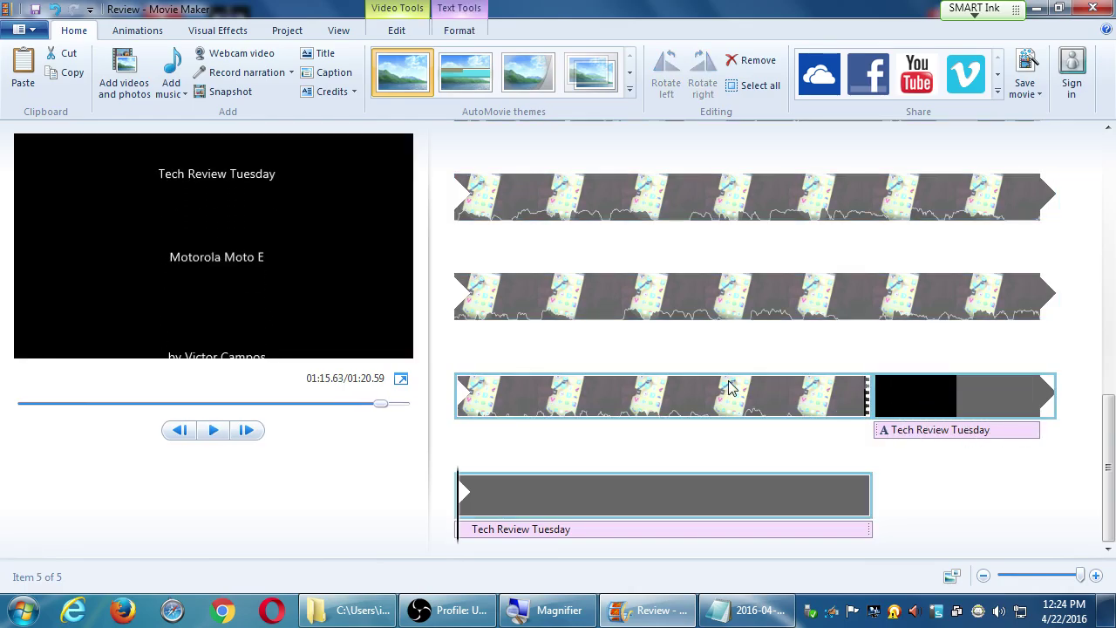
- Set the text duration of the closing credits to 30.00 seconds
click(903, 436)
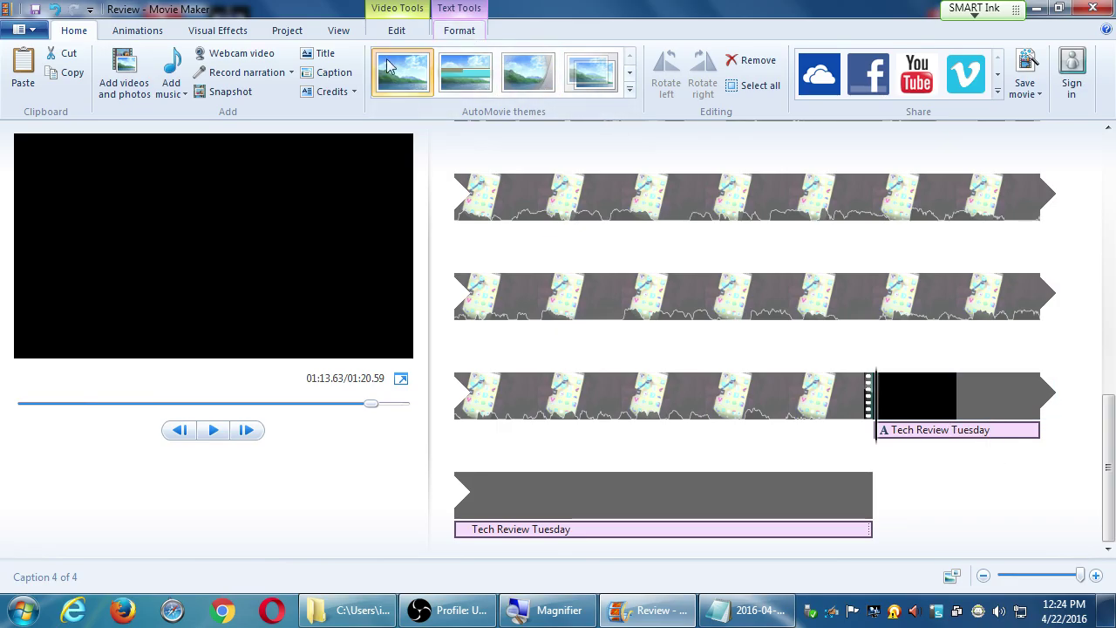
key(ctrl+z)
click(436, 32)
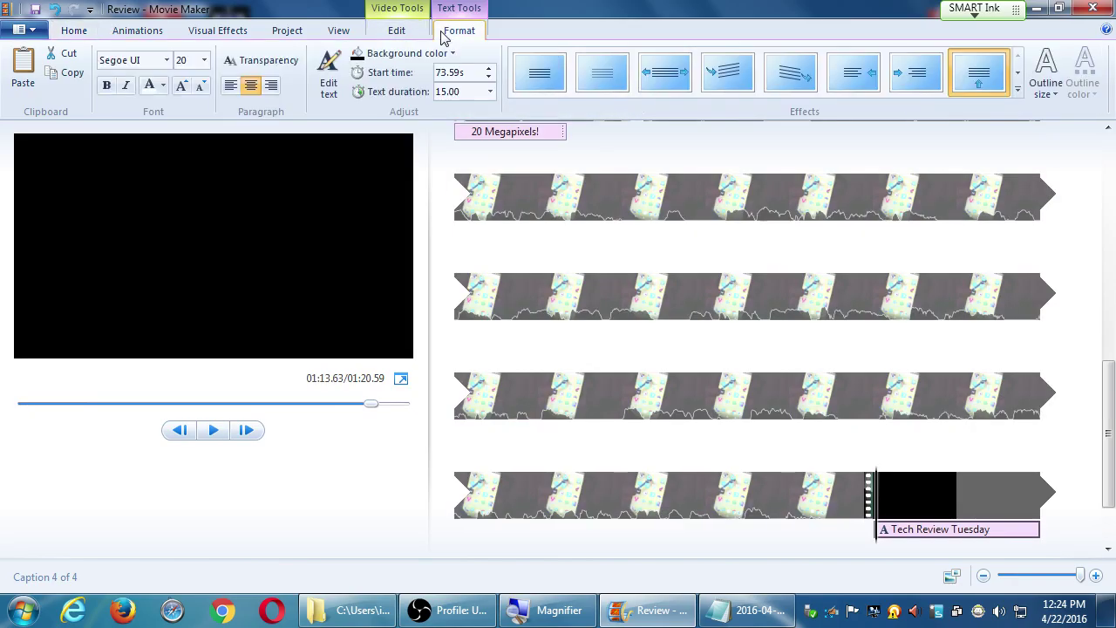
click(488, 92)
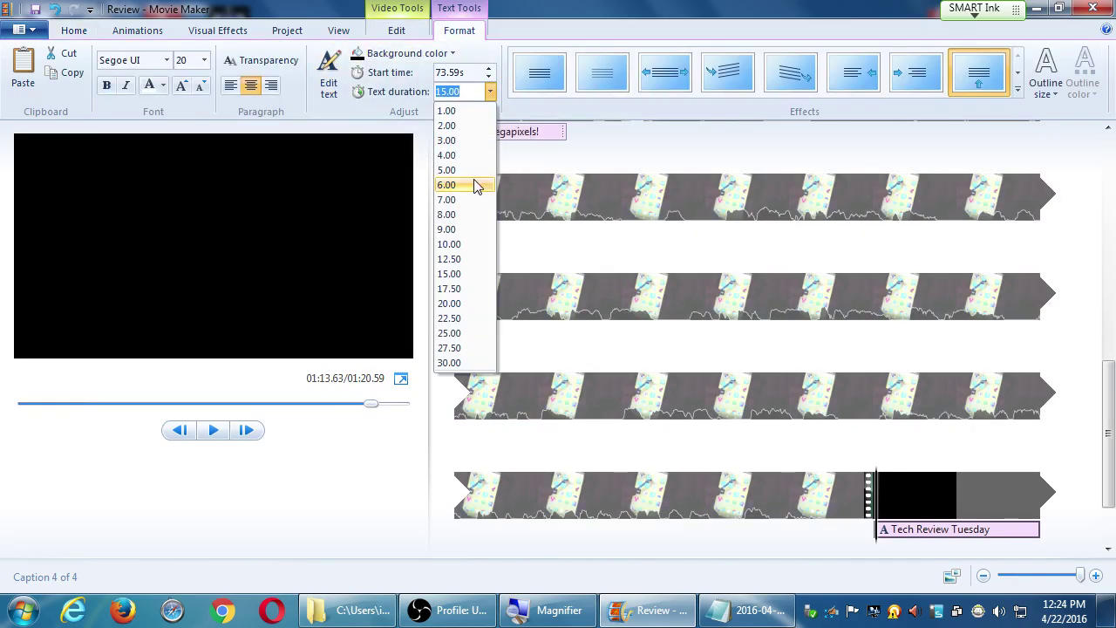
click(462, 361)
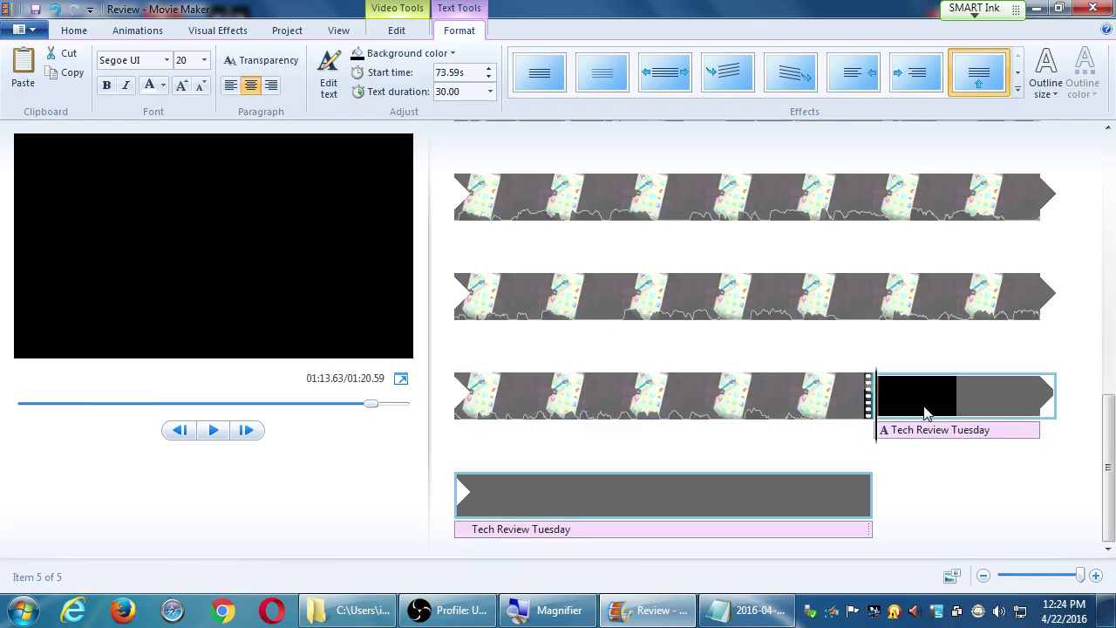
- Set the credits clip's duration to 30.00 seconds and play from the end of the phone clip to check the scrolling speed
click(398, 31)
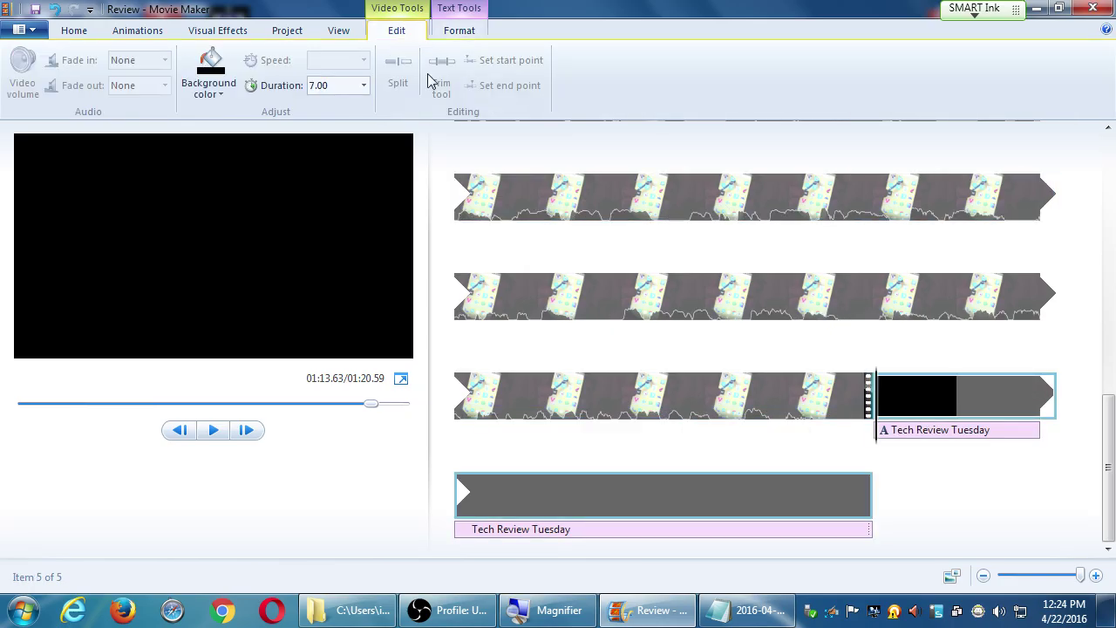
click(363, 85)
click(357, 365)
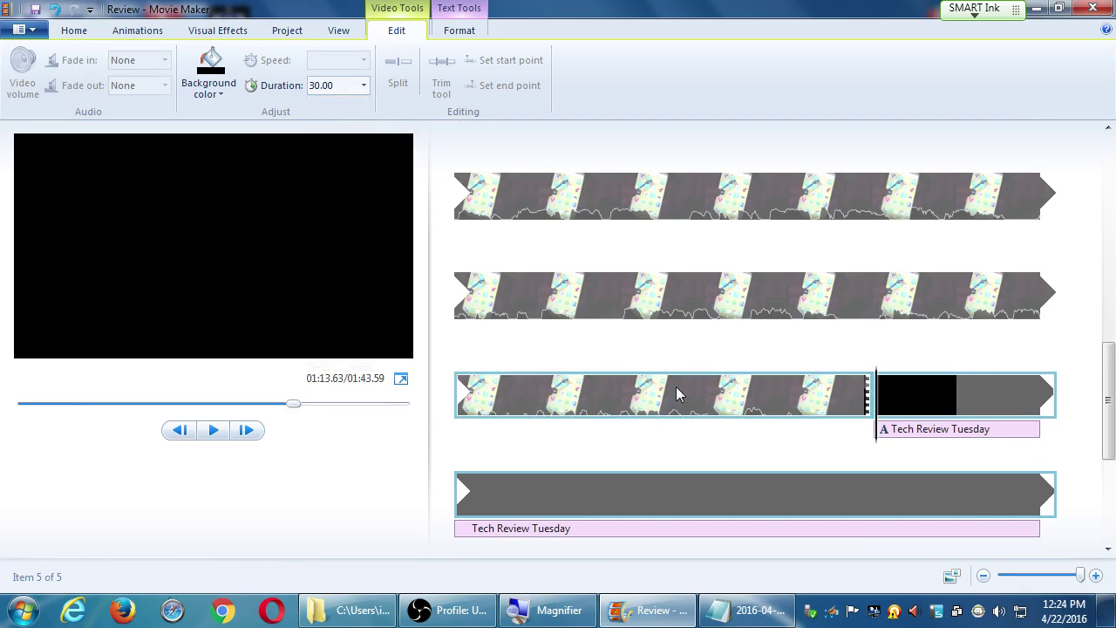
click(750, 389)
key(space)
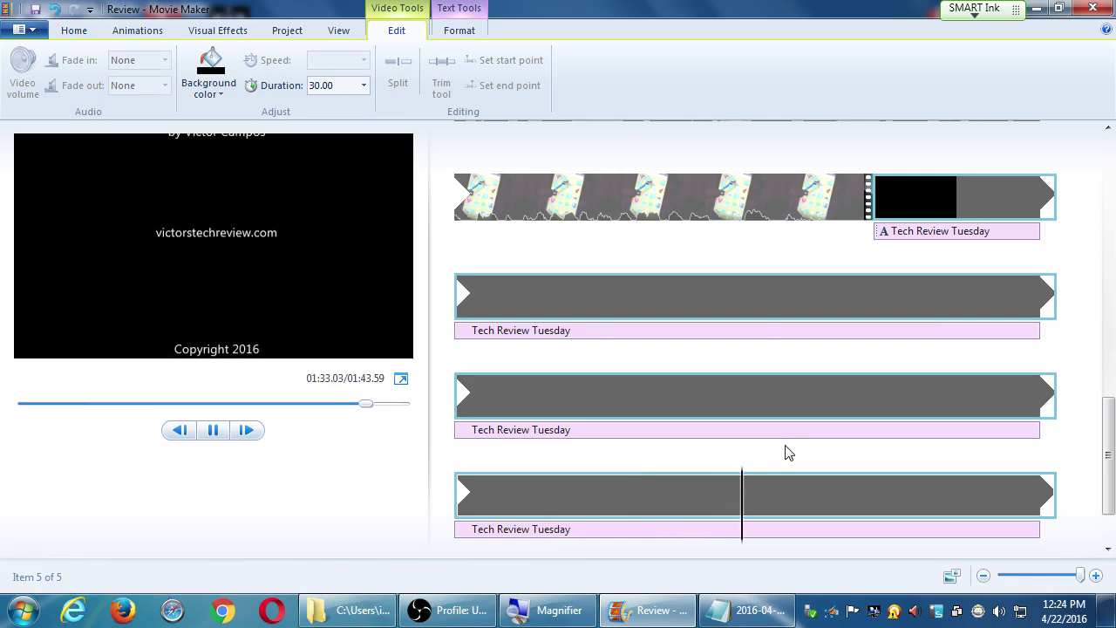
click(785, 449)
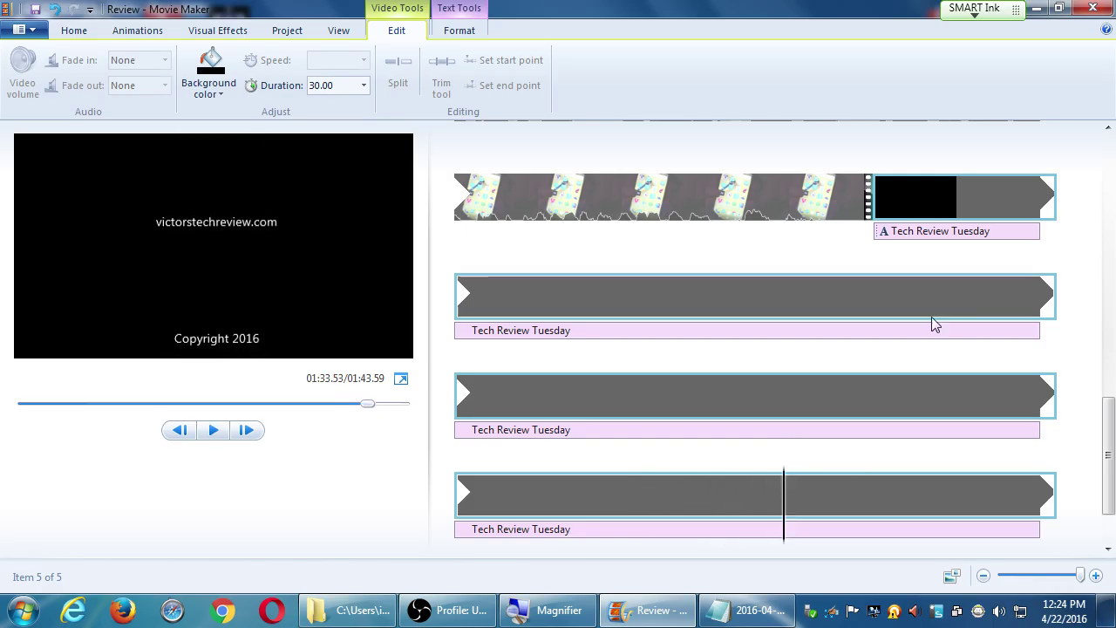
- Set the credits clip's duration to 15.00 seconds and play the credits again to check their pace
click(363, 85)
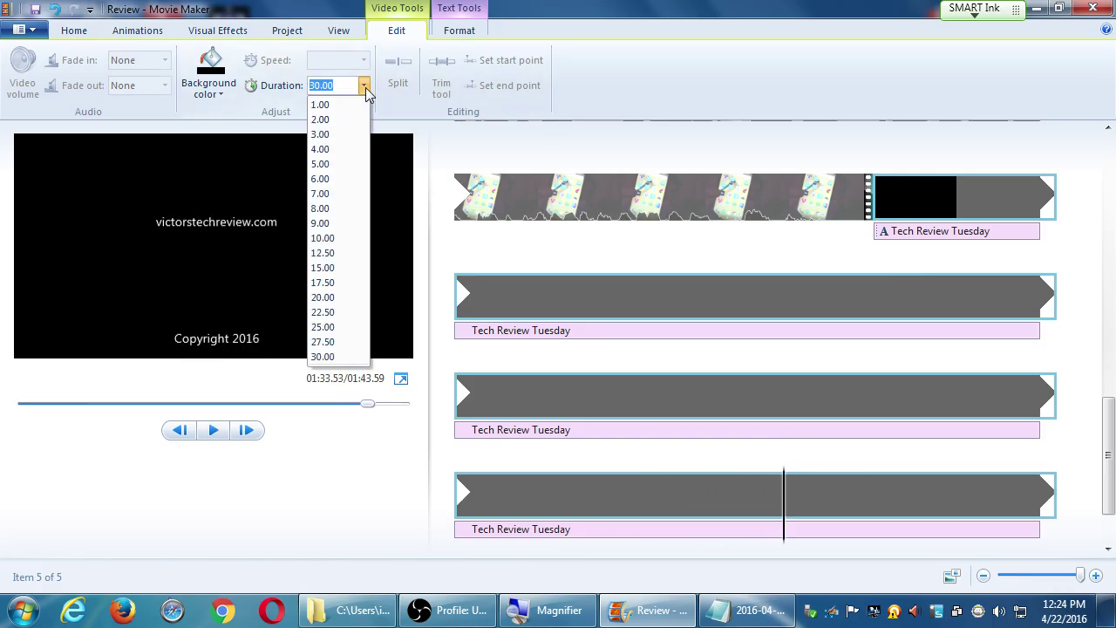
click(347, 268)
click(736, 329)
key(space)
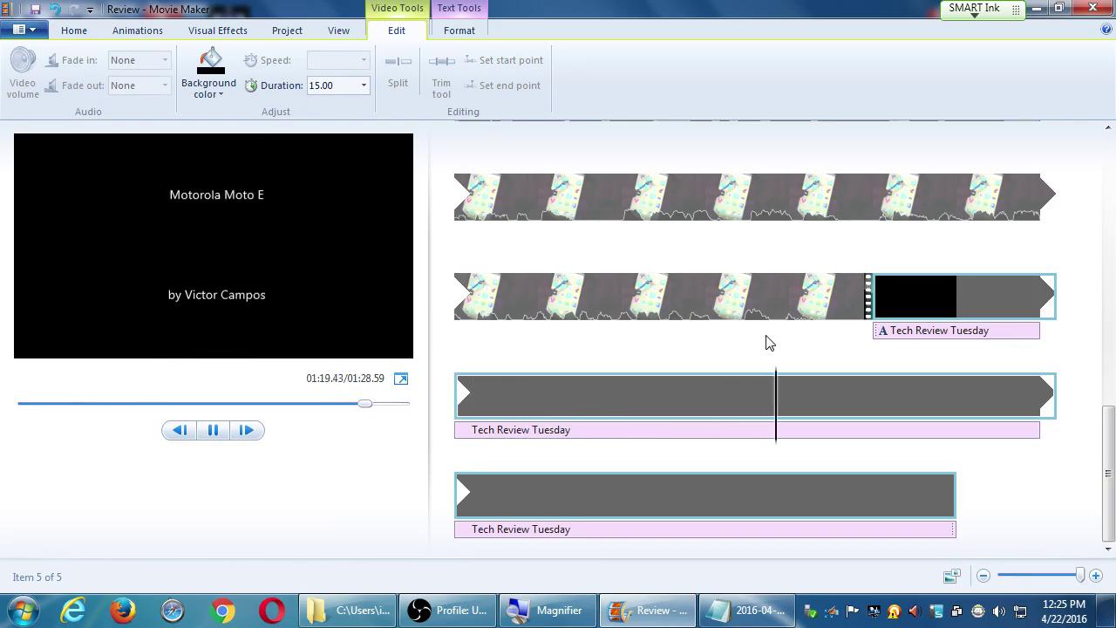
key(space)
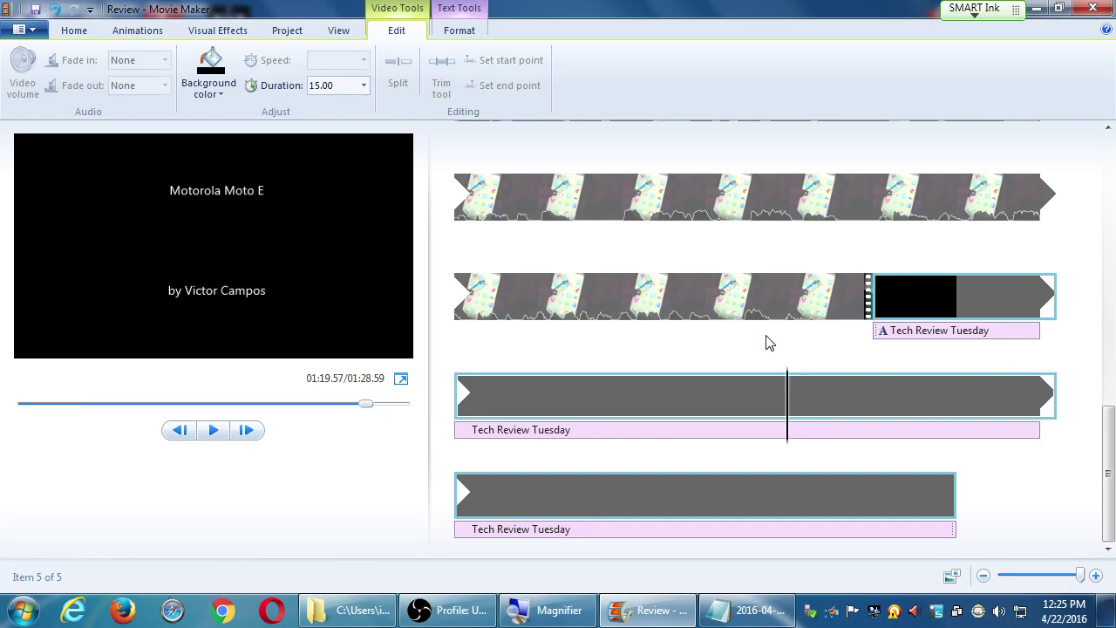
- Reopen the credits text and insert one more blank line between "Motorola Moto E" and the byline
click(900, 336)
click(459, 33)
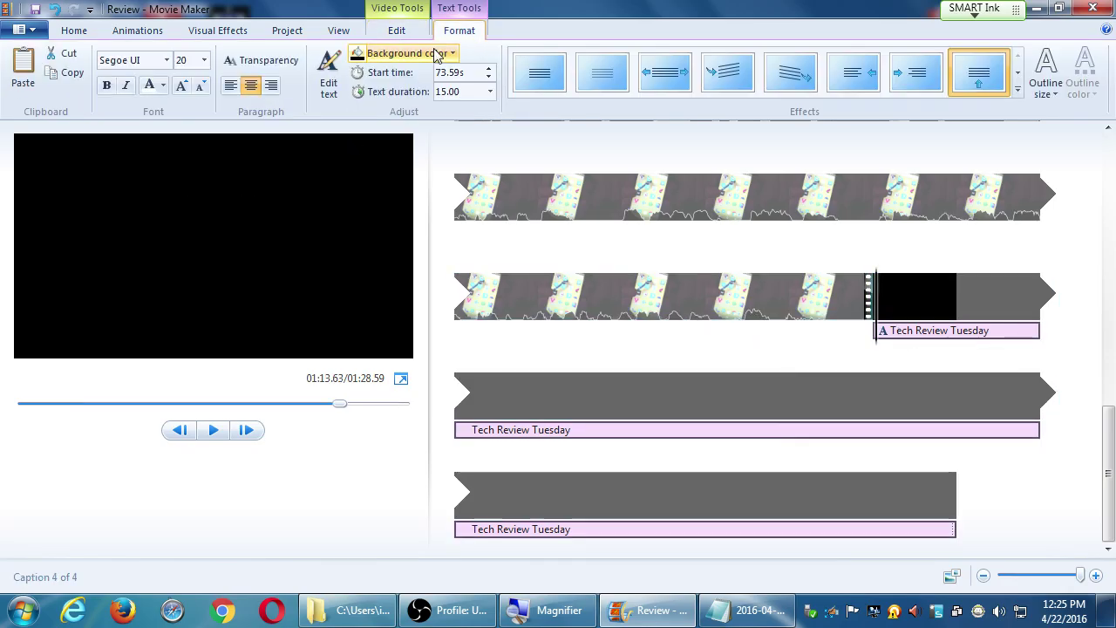
click(329, 79)
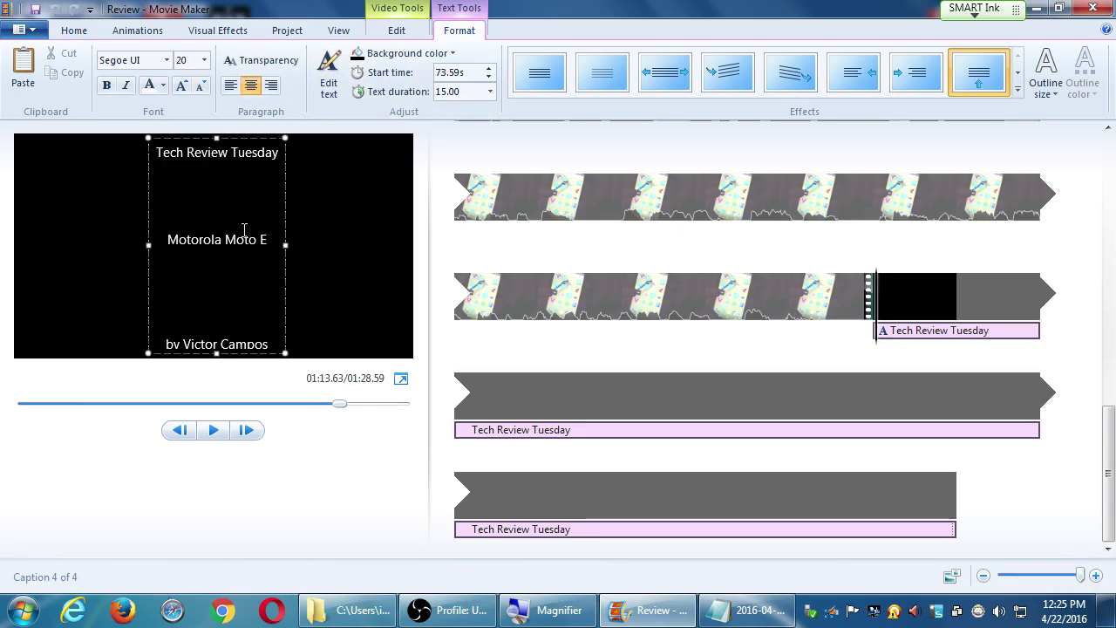
drag(218, 211, 210, 219)
click(229, 209)
click(224, 279)
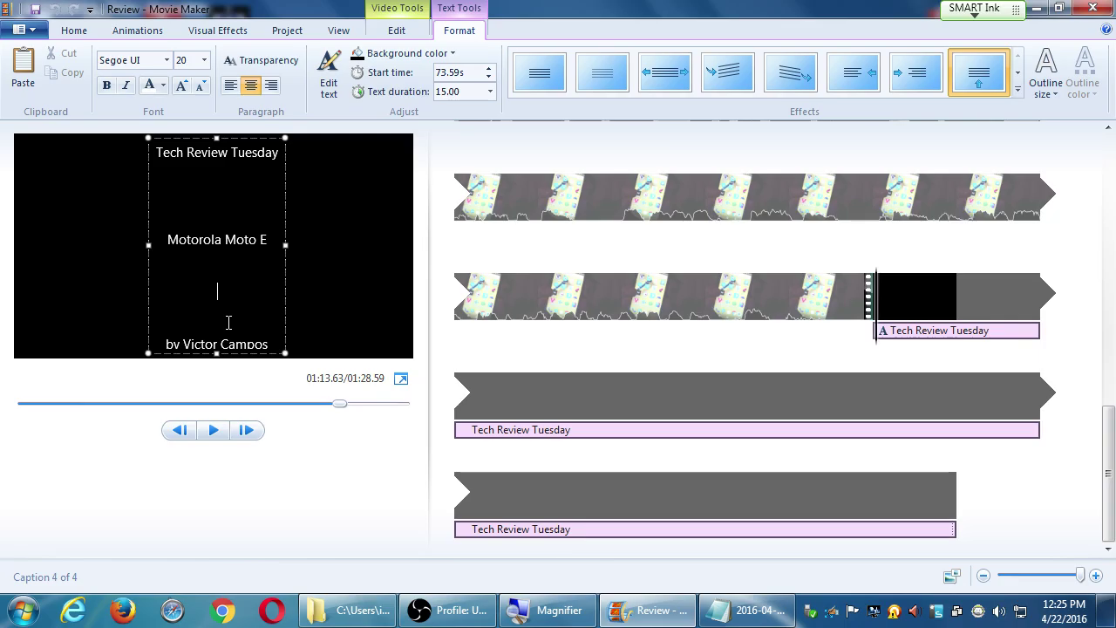
key(Return)
- Place the text cursor directly before "2016" in the copyright line at the end of the credits
key(Down)
key(Down)
key(Down)
key(Down)
key(Down)
key(Down)
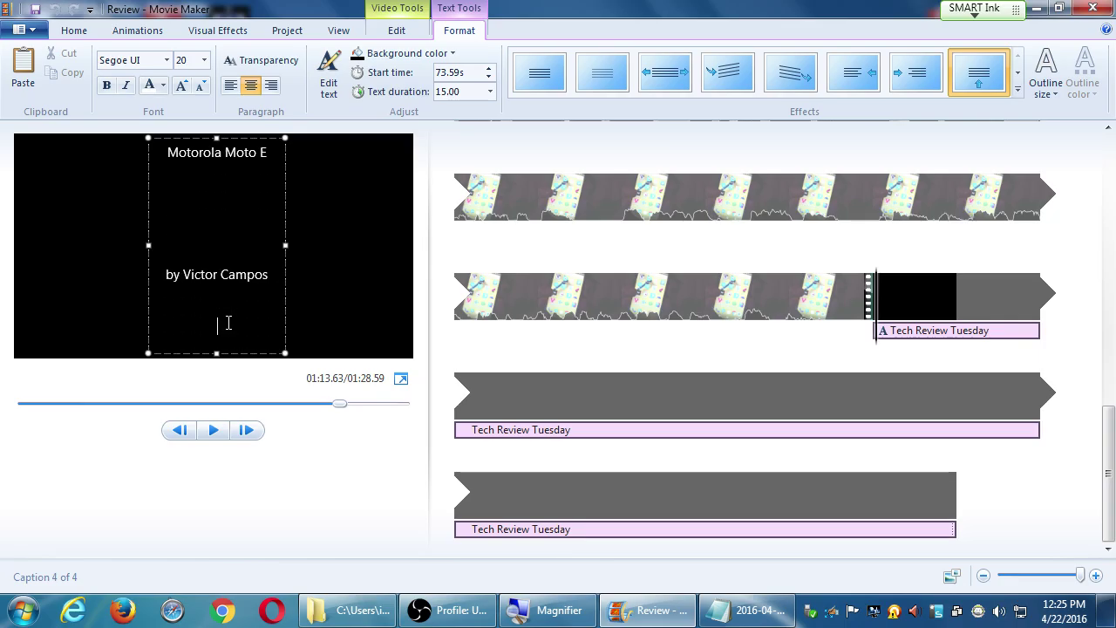
key(Down)
key(Down)
key(Down)
key(Down)
key(Down)
key(Down)
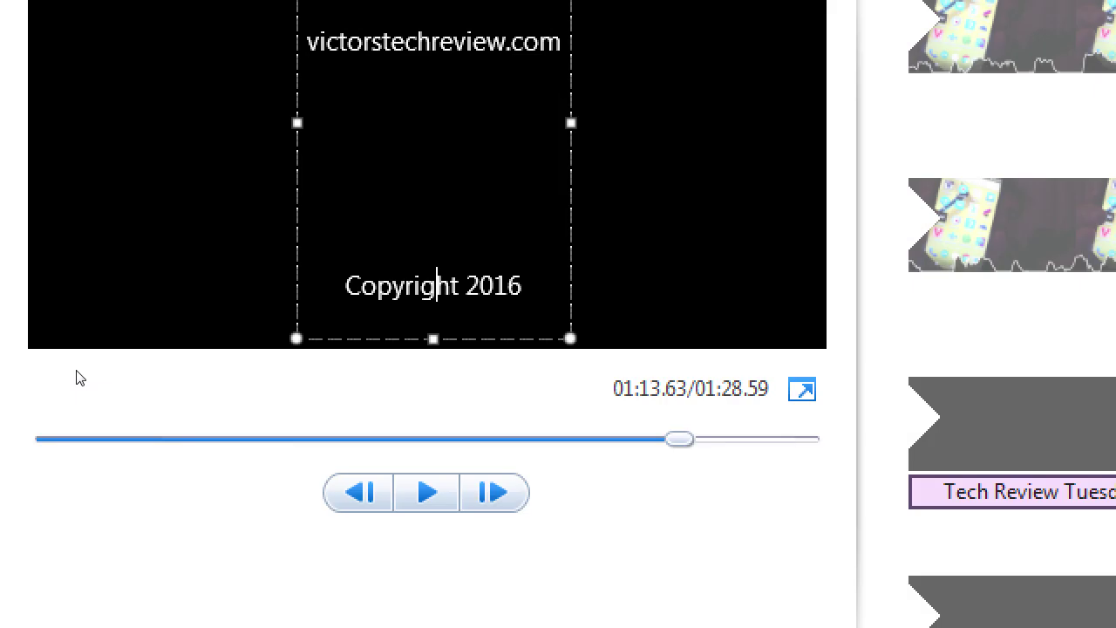
key(Right)
text(¡)
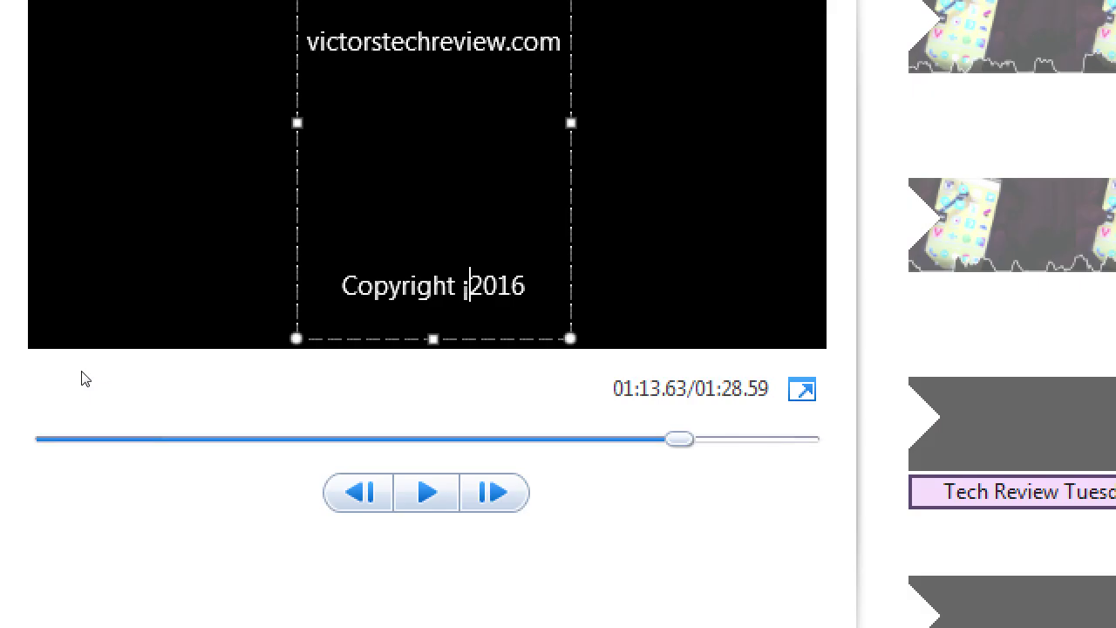
key(BackSpace)
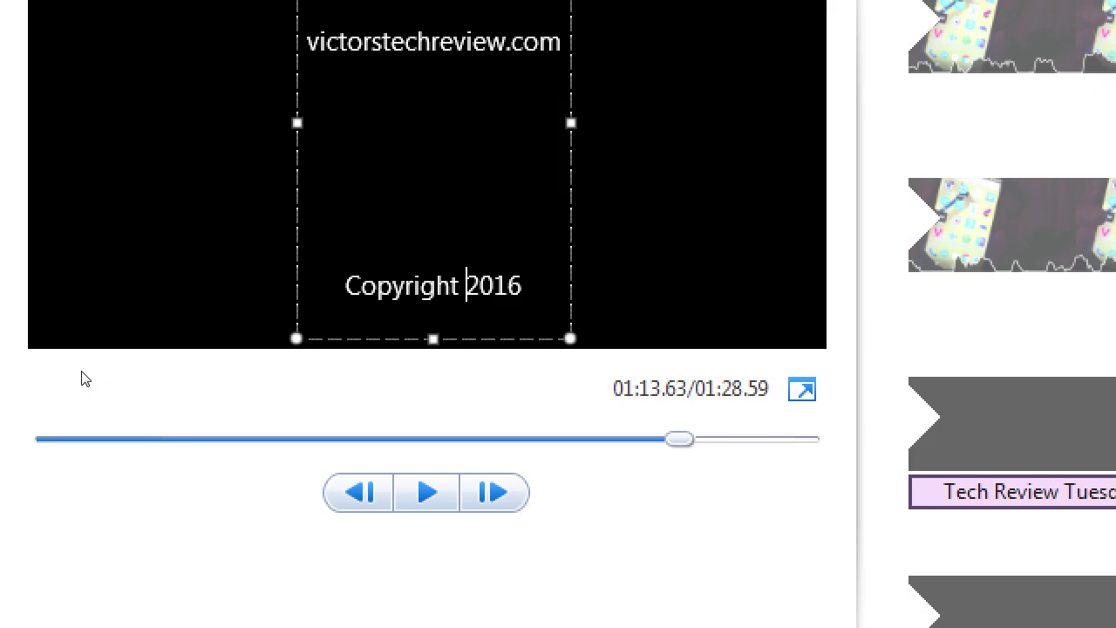
text(¡)
key(BackSpace)
text(¡)
key(BackSpace)
text(3)
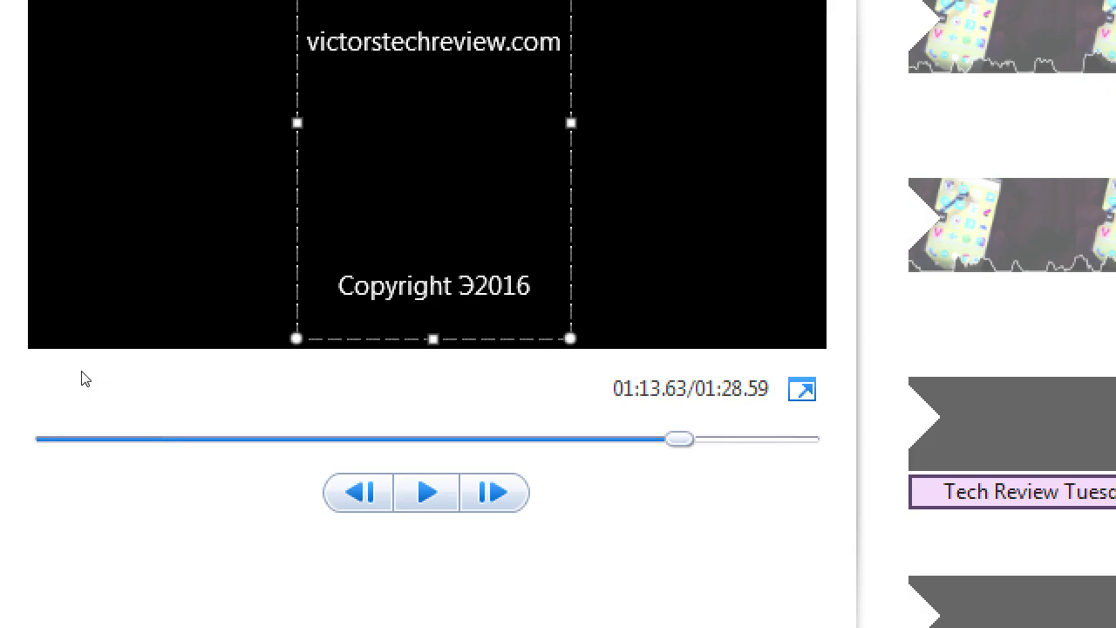
key(BackSpace)
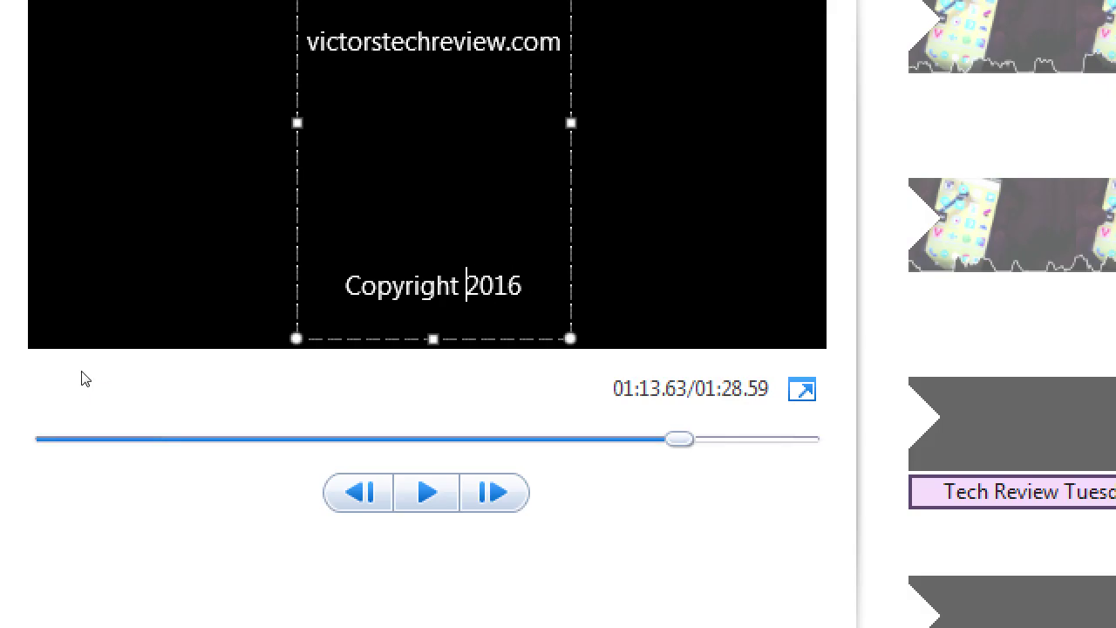
- Insert a © symbol and a space before "2016" in the copyright line, and finish editing the credits text
text(©)
key(BackSpace)
text(©)
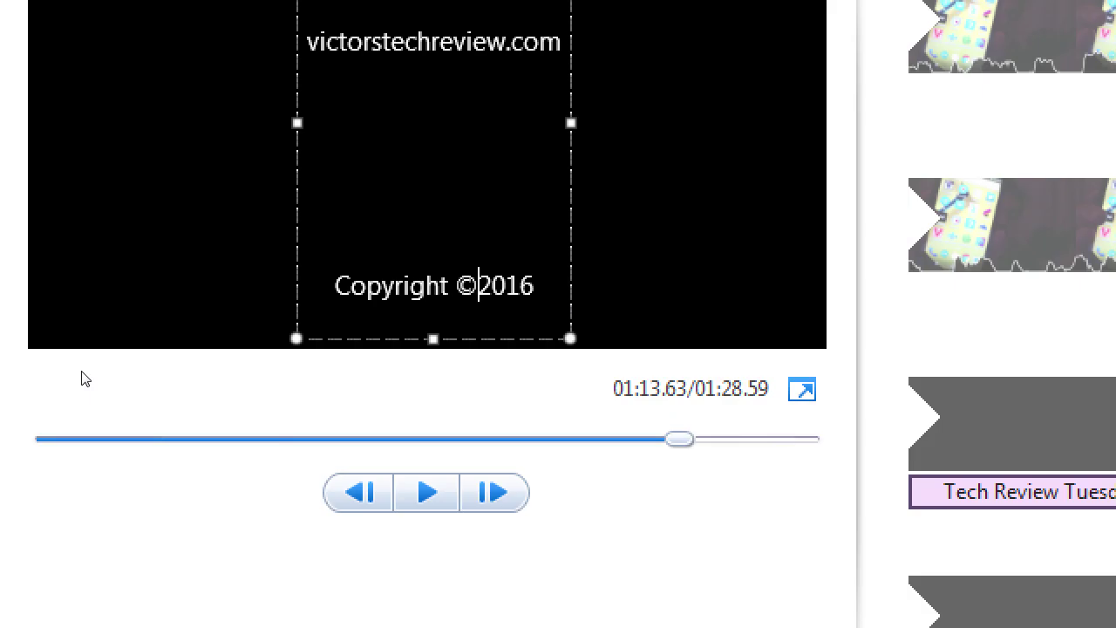
text(©)
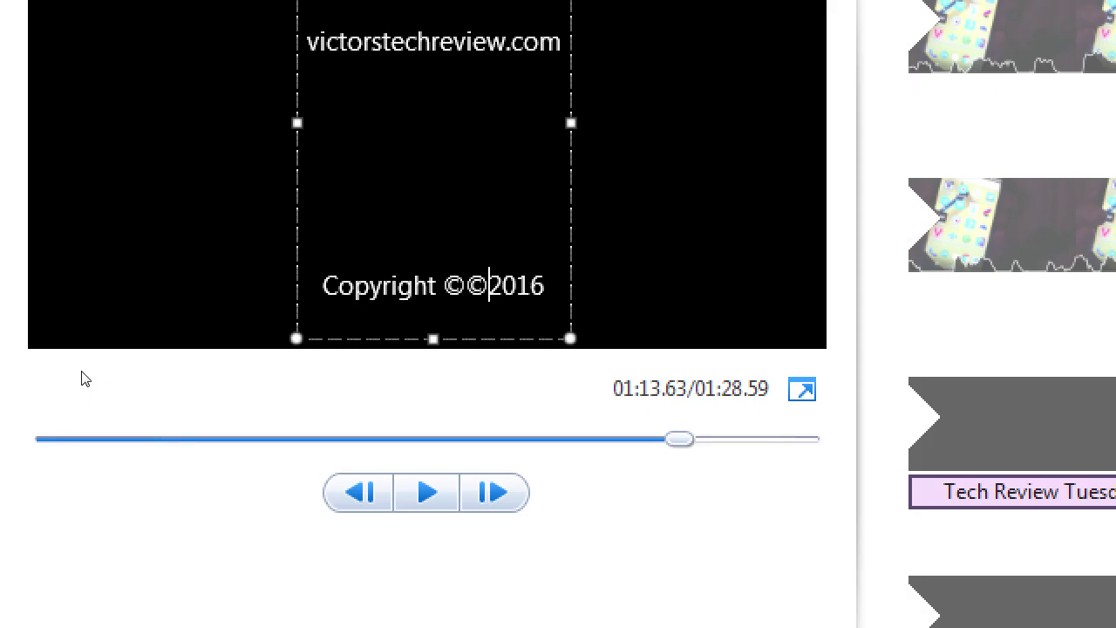
key(BackSpace)
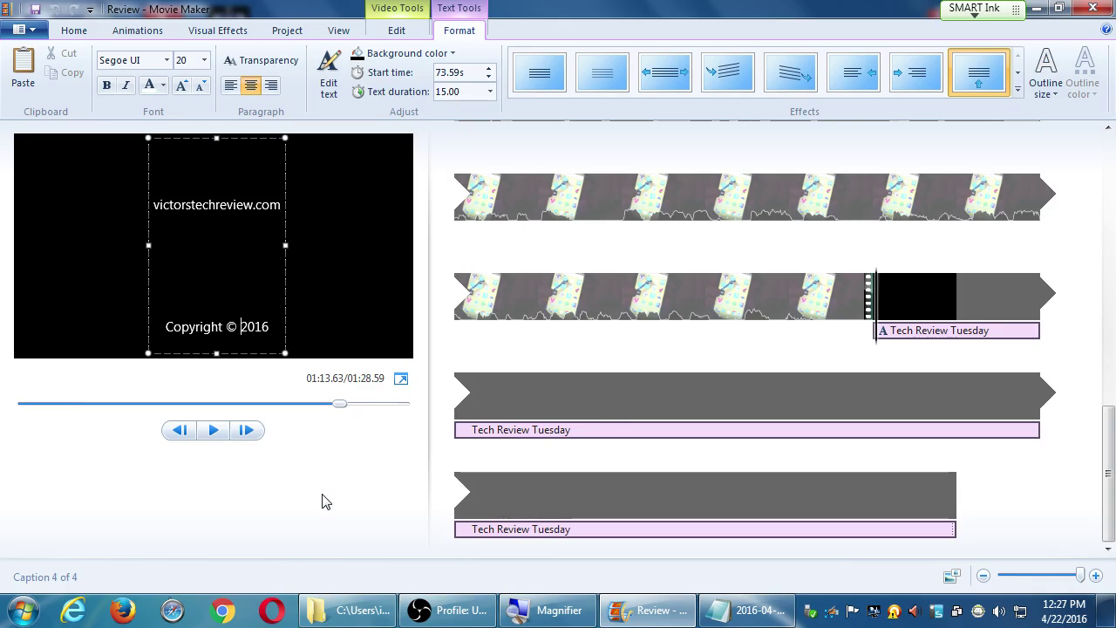
click(842, 301)
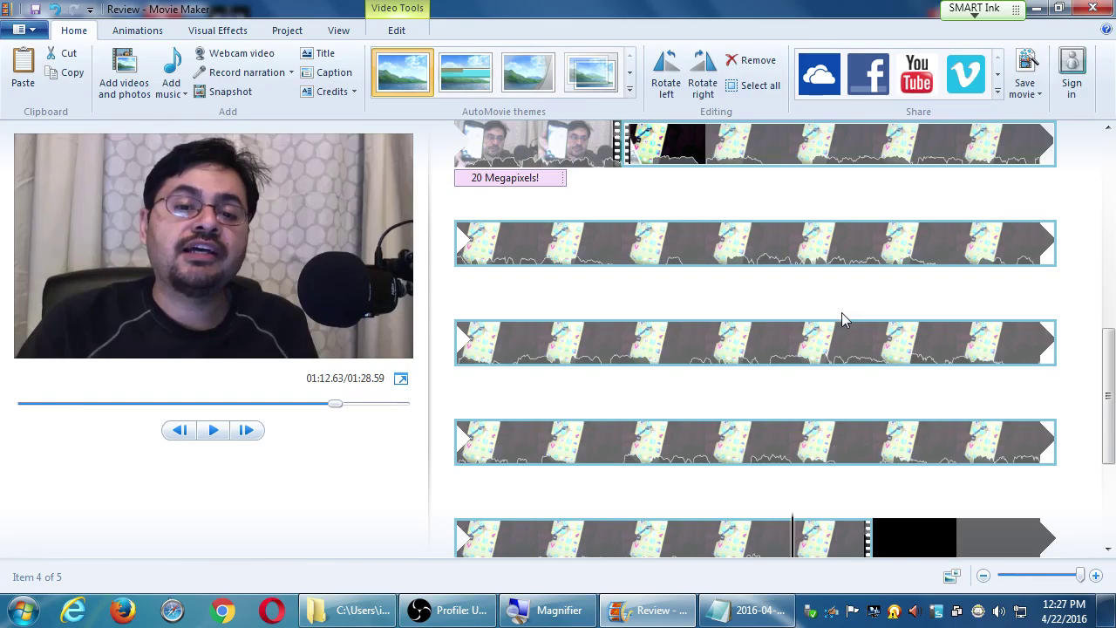
- Look through the online and PC sources offered for adding music to the project
scroll(841, 314, down, 3)
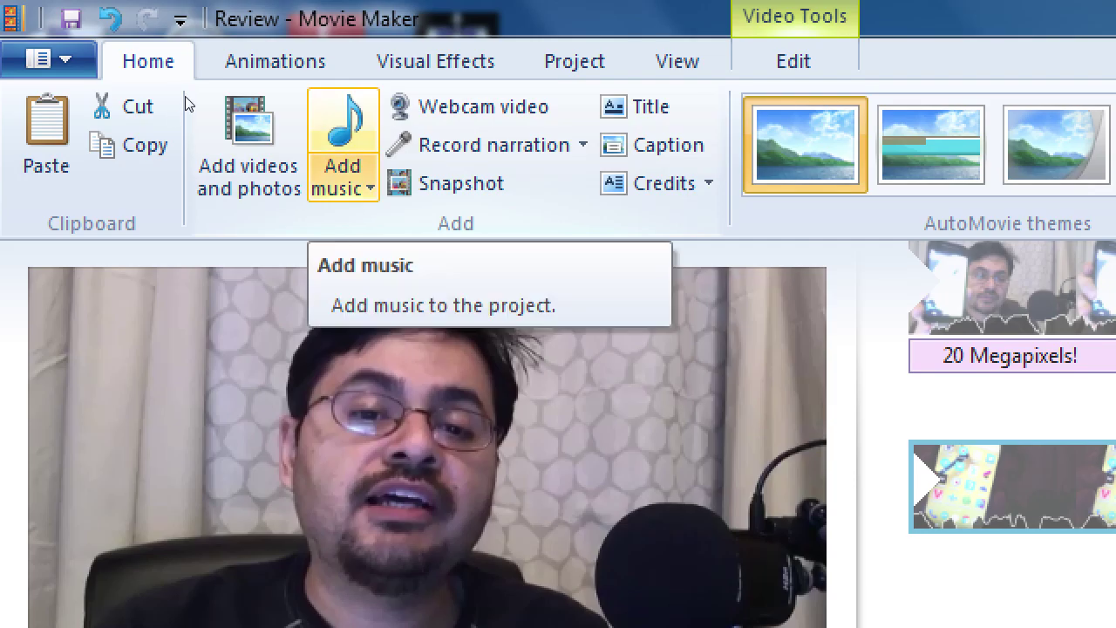
key(Down)
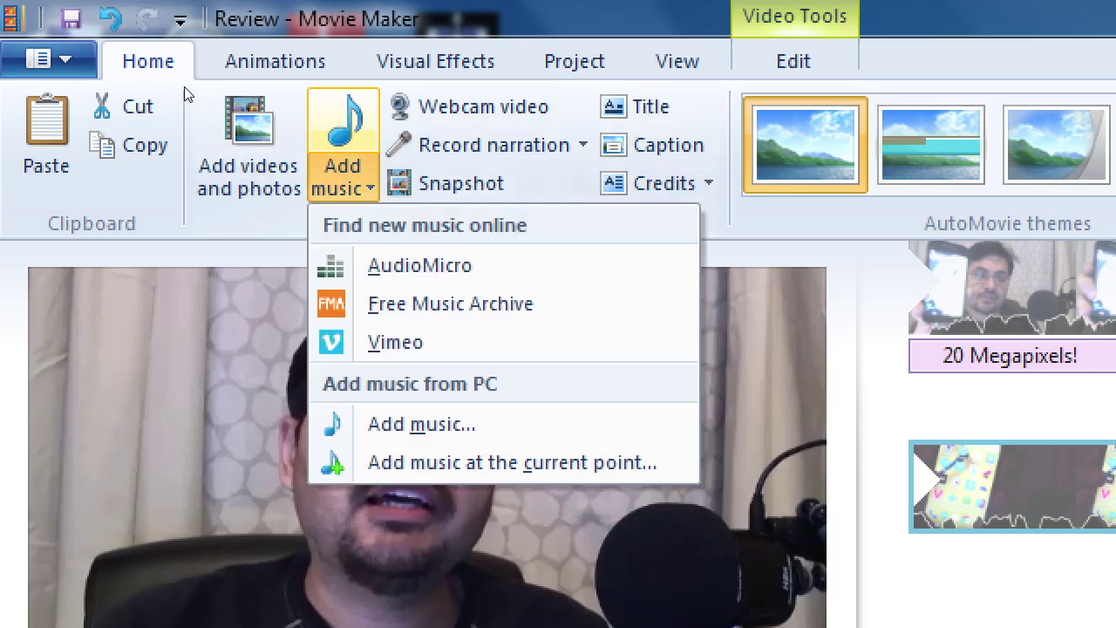
key(Down)
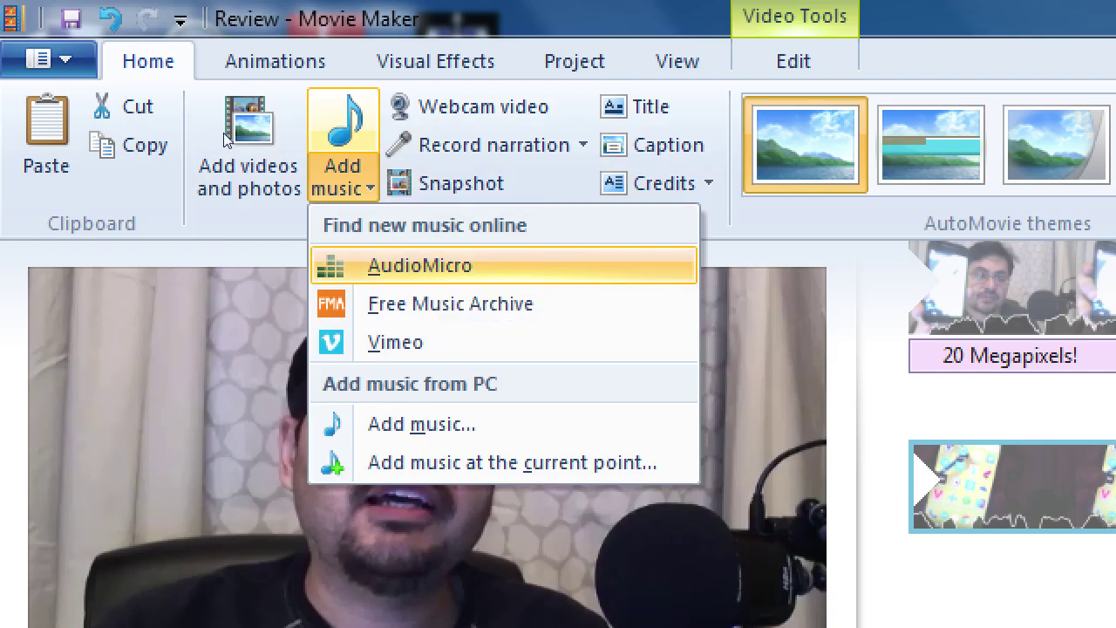
key(Down)
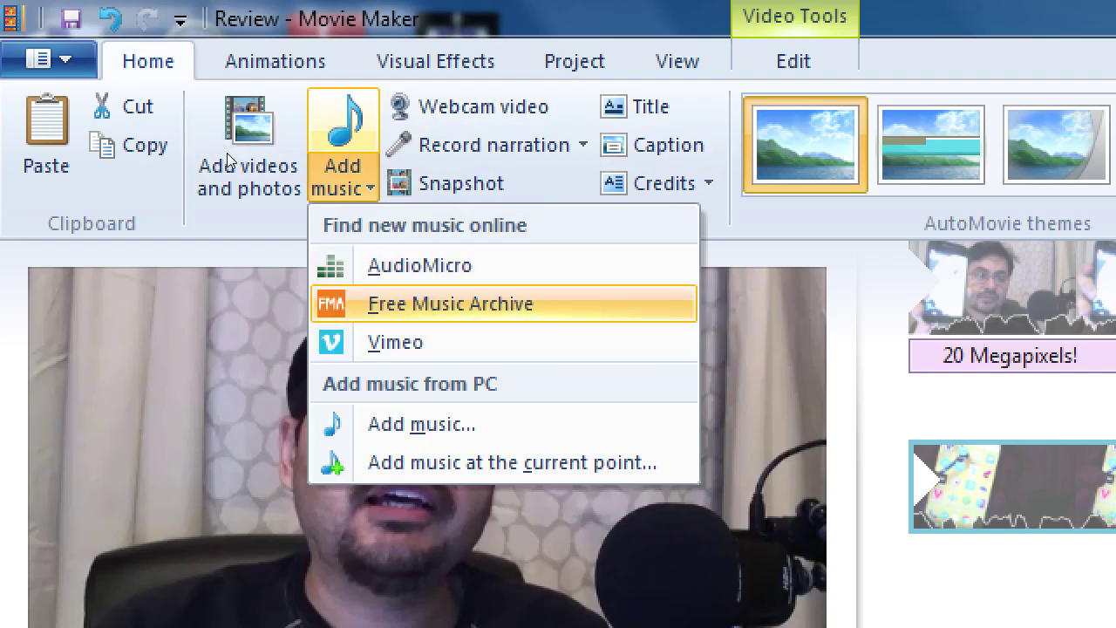
key(Down)
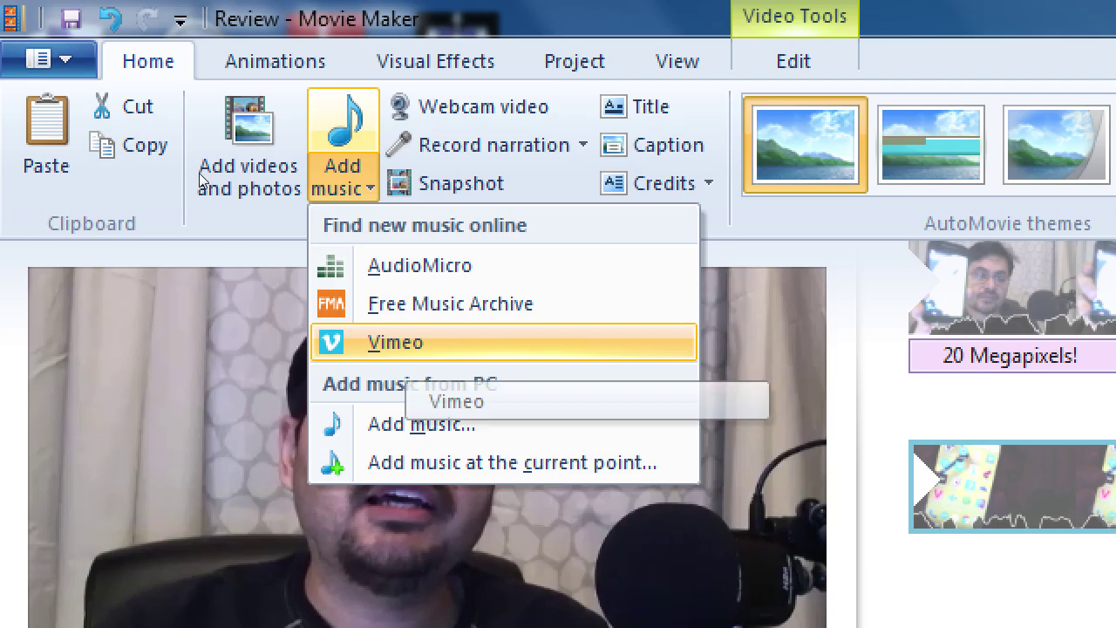
key(Down)
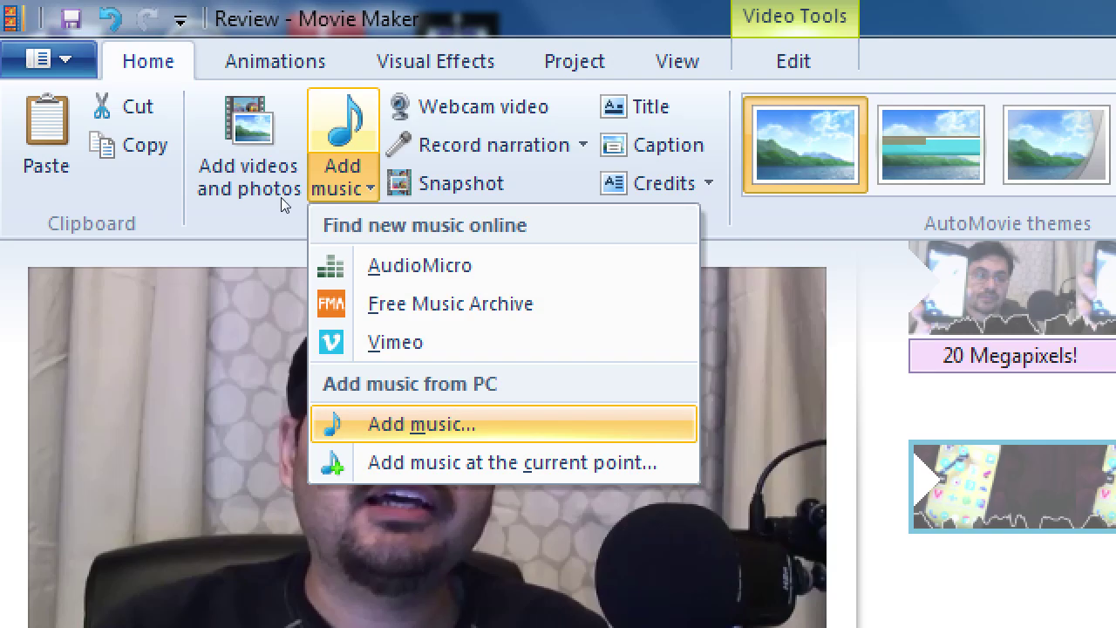
key(Up)
key(Up)
key(Up)
- Start adding music from the PC and browse to the YouTube Clip folder
key(Down)
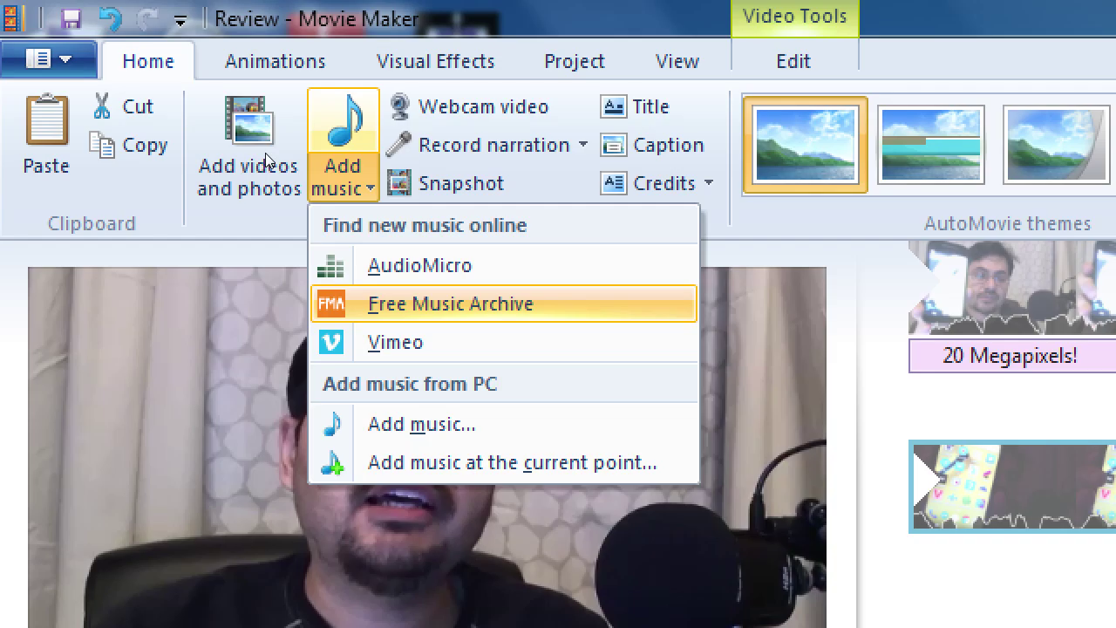
key(Down)
key(Down)
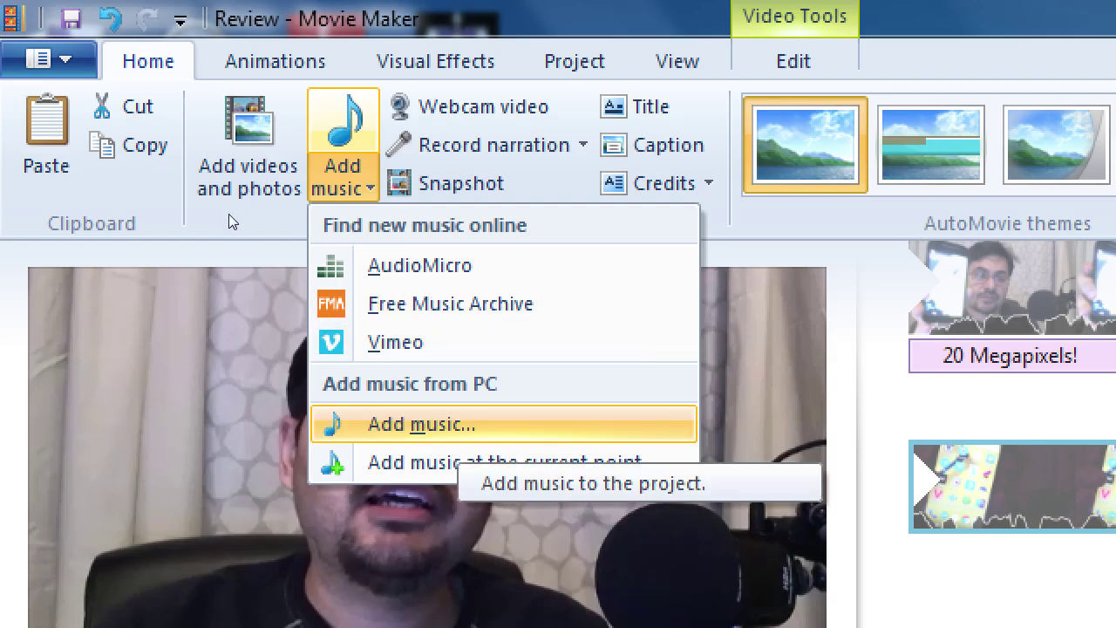
key(Return)
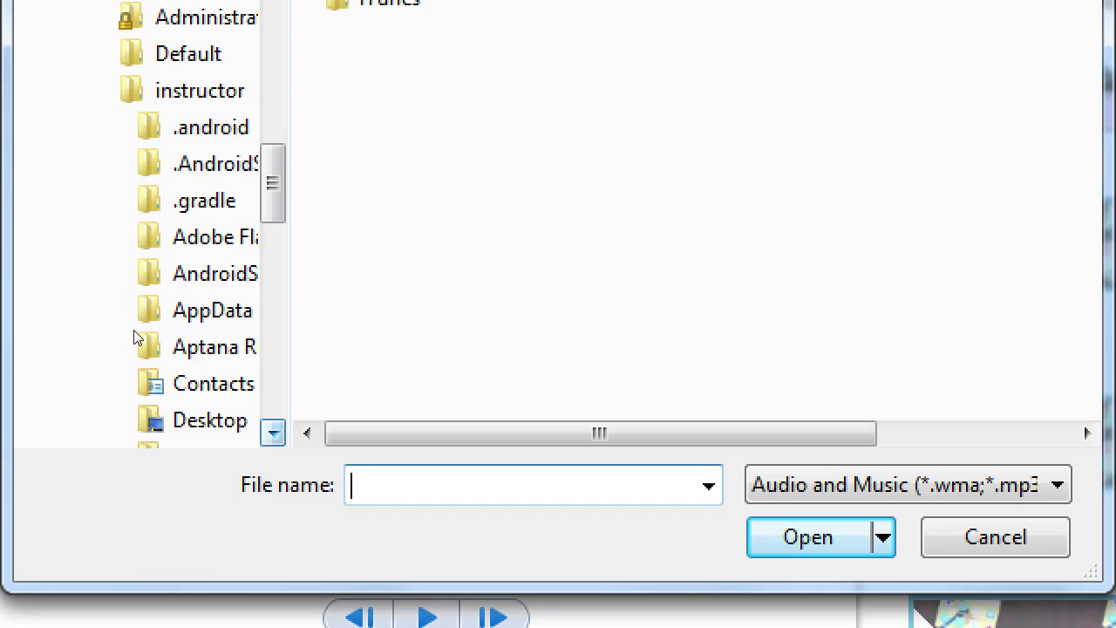
scroll(135, 335, down, 10)
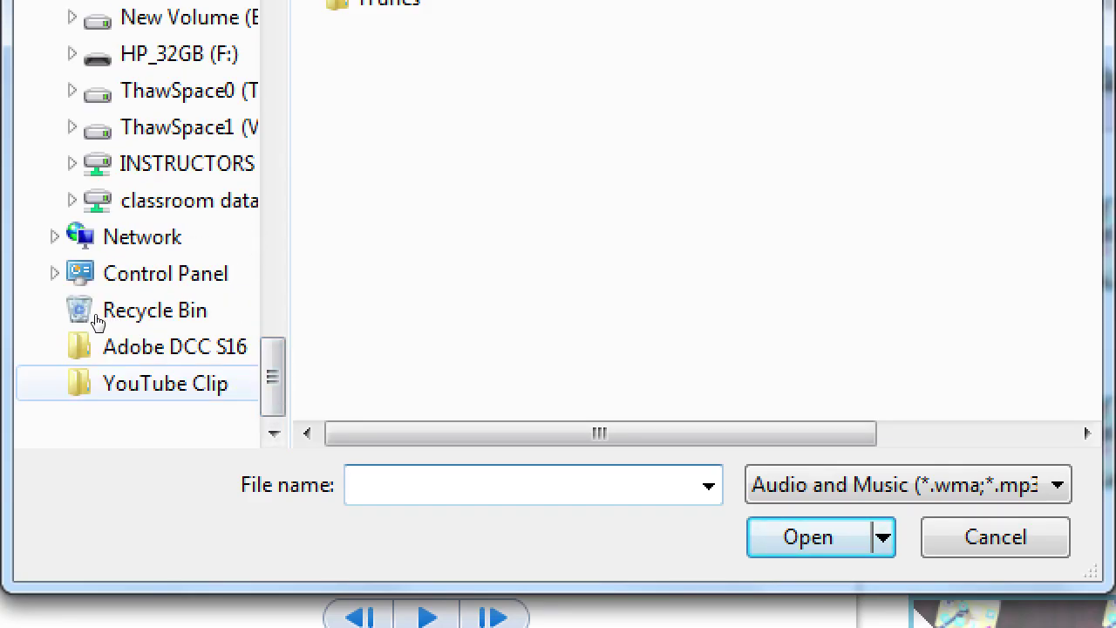
click(166, 384)
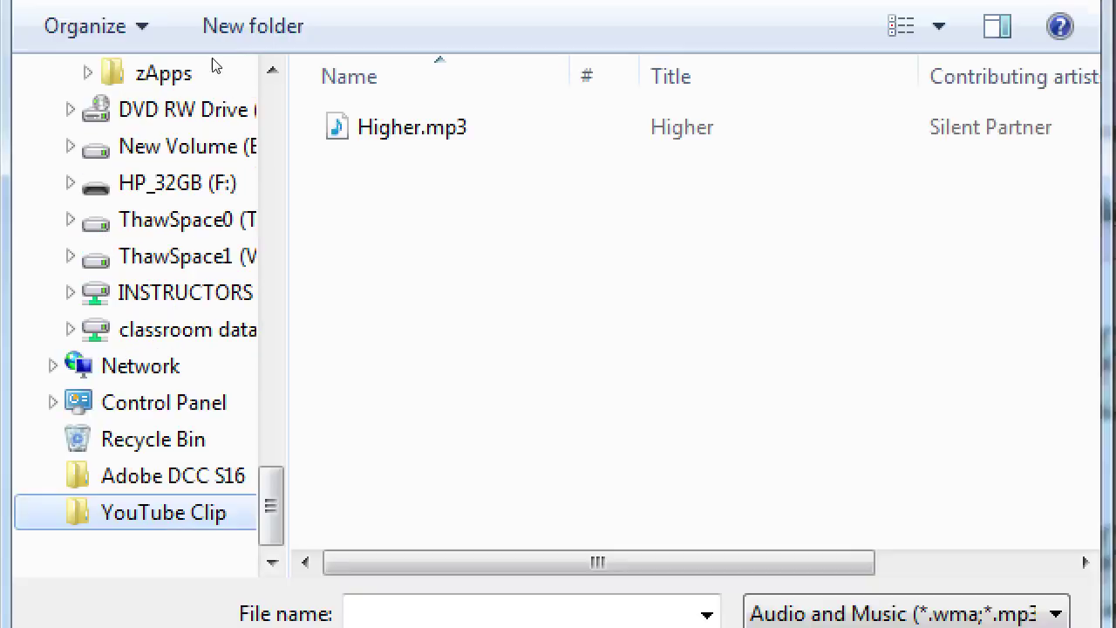
- Select Higher.mp3, check the audio file types accepted, and add the song to the project as background music
key(Tab)
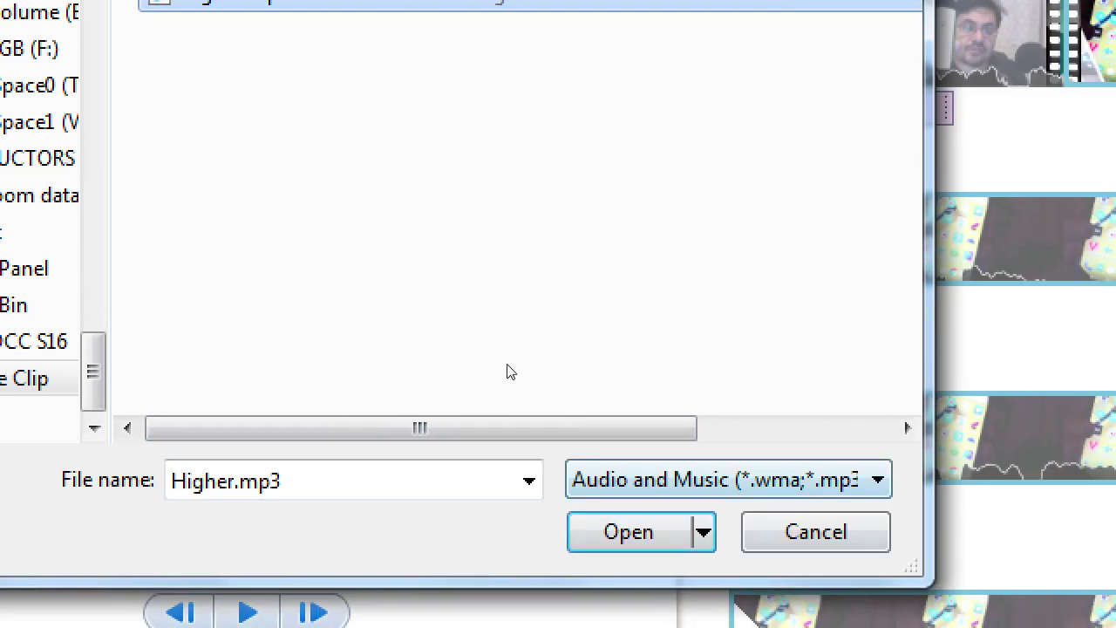
click(775, 499)
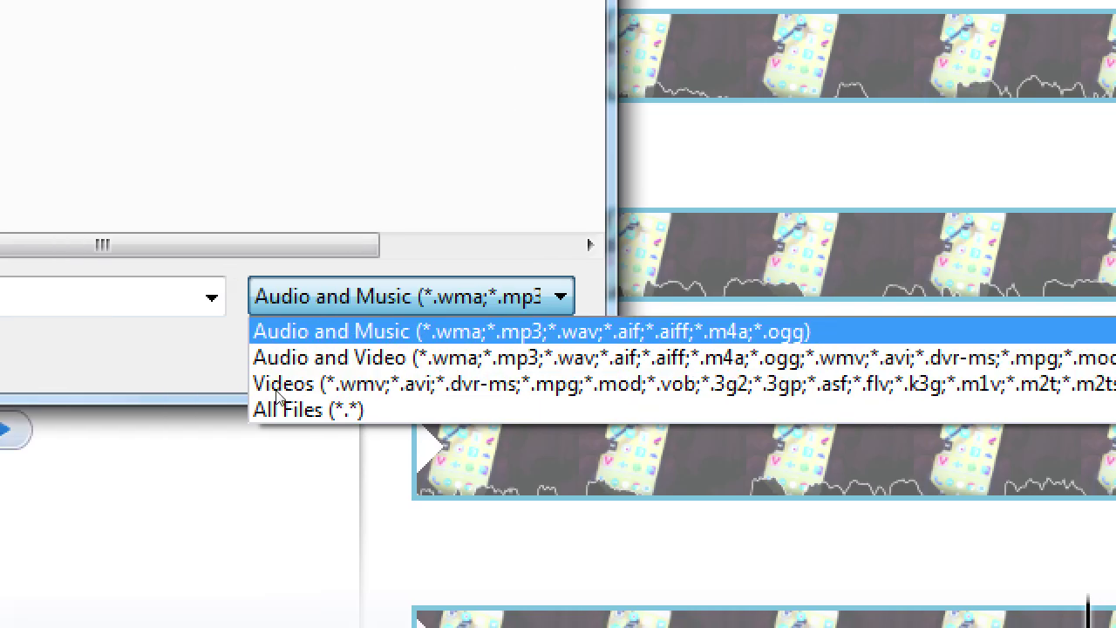
click(235, 390)
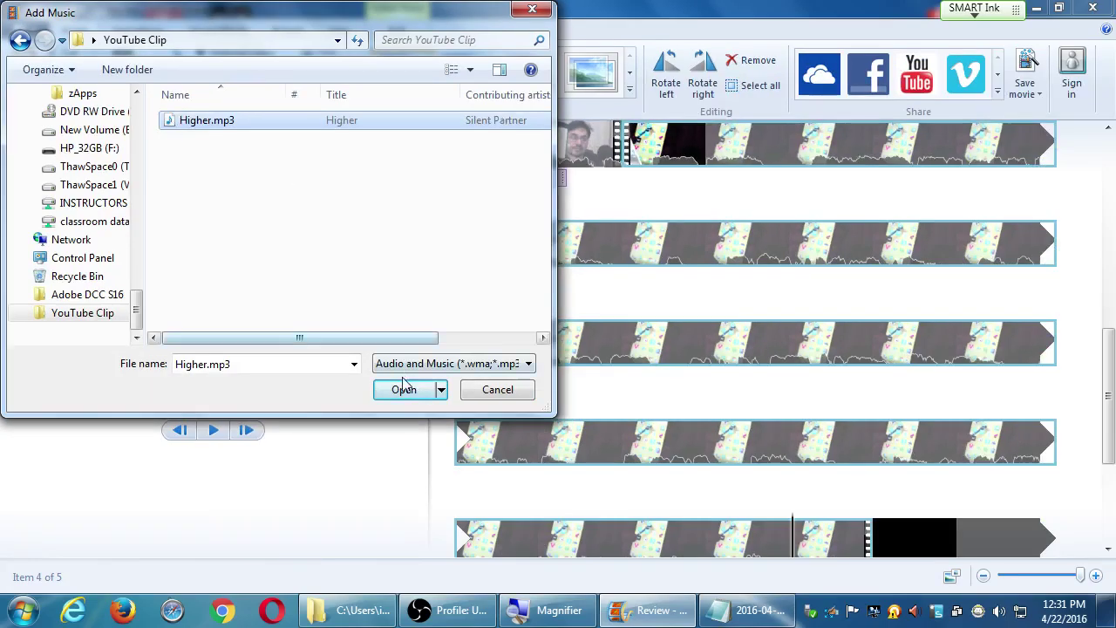
click(404, 391)
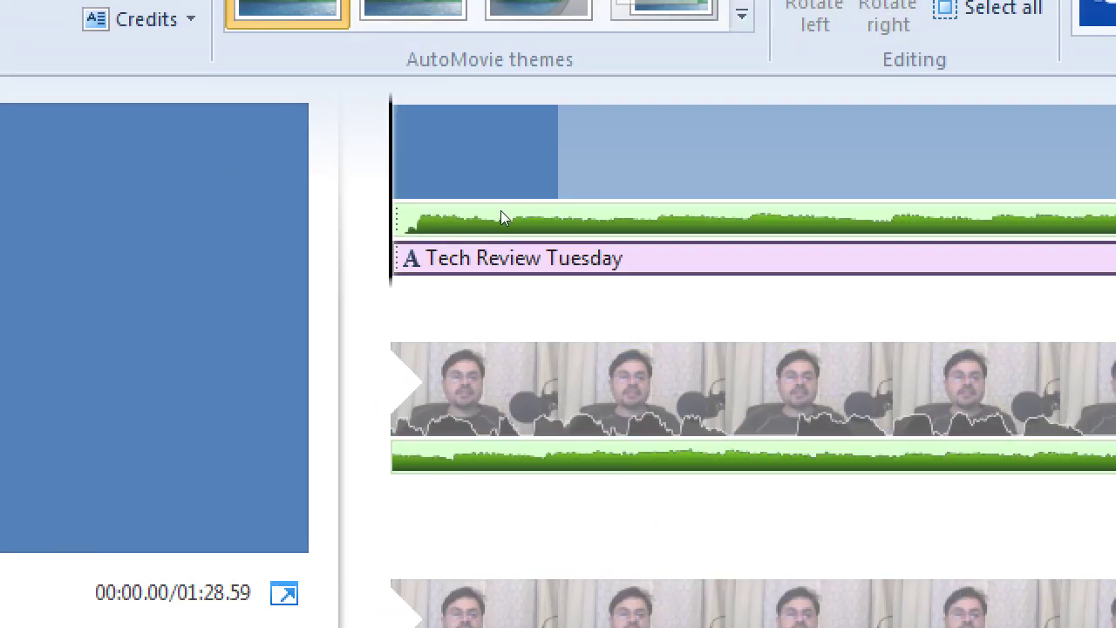
- Play the movie's opening, then replay the start of the first talking clip, to hear the added music
click(503, 204)
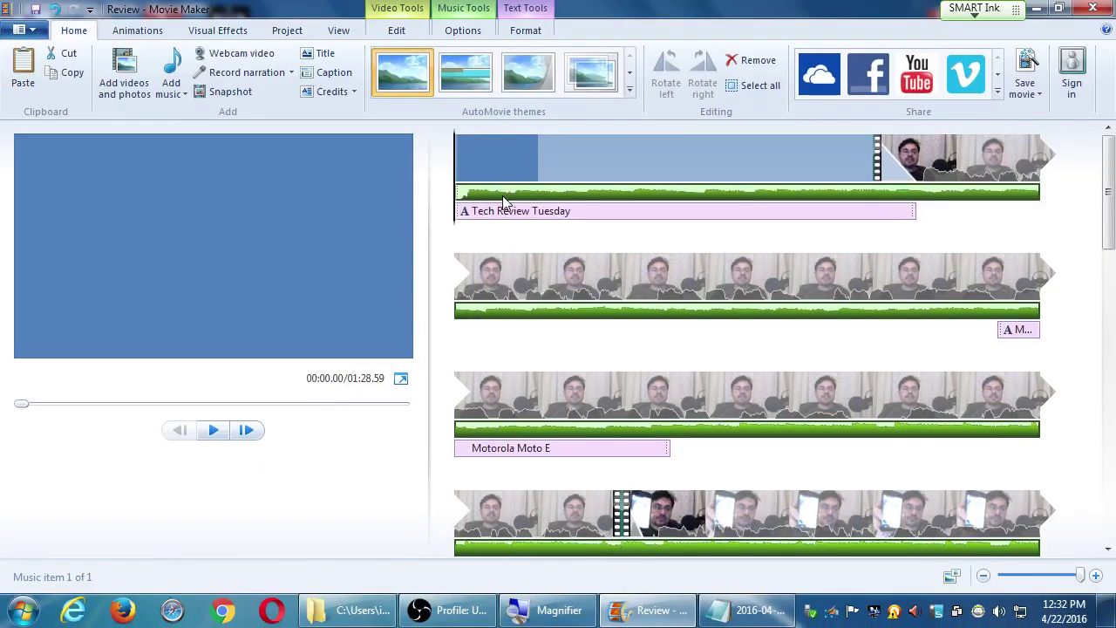
key(space)
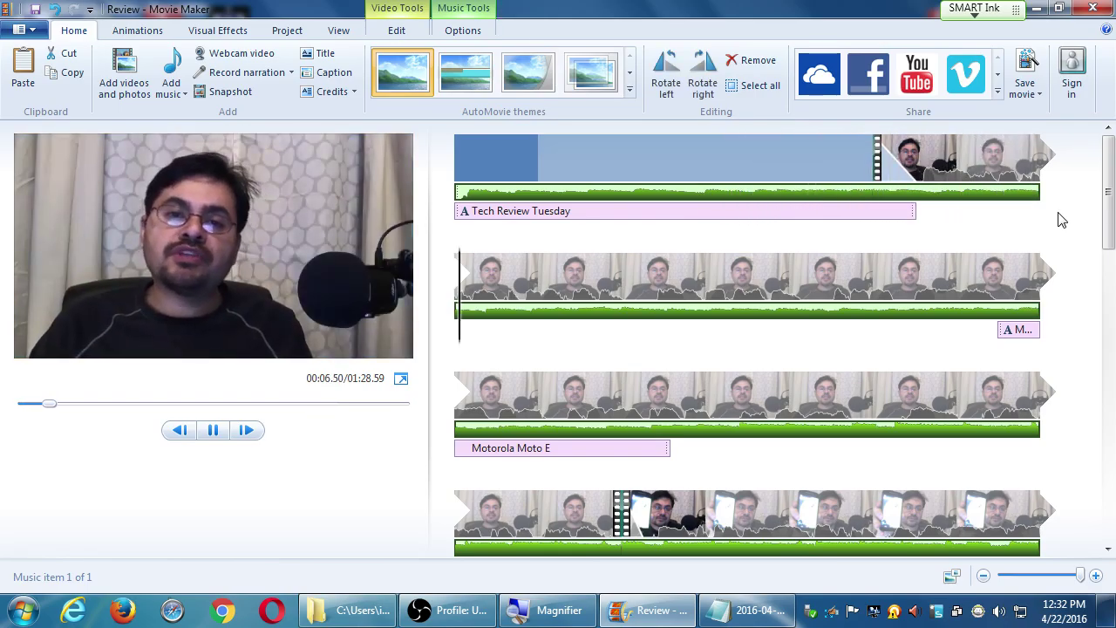
key(space)
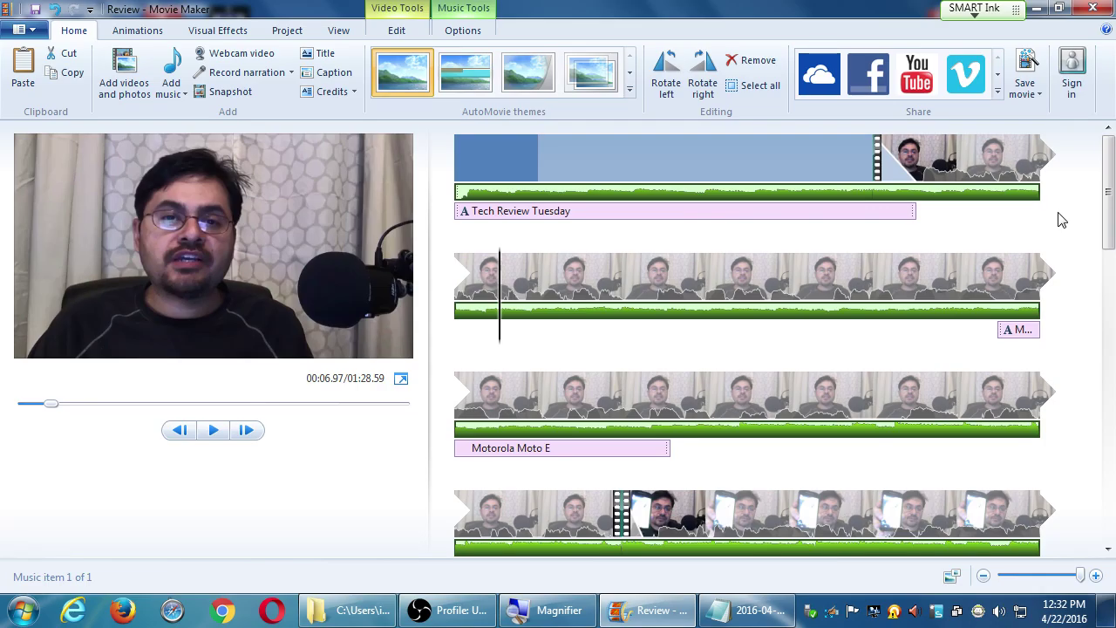
click(776, 175)
key(space)
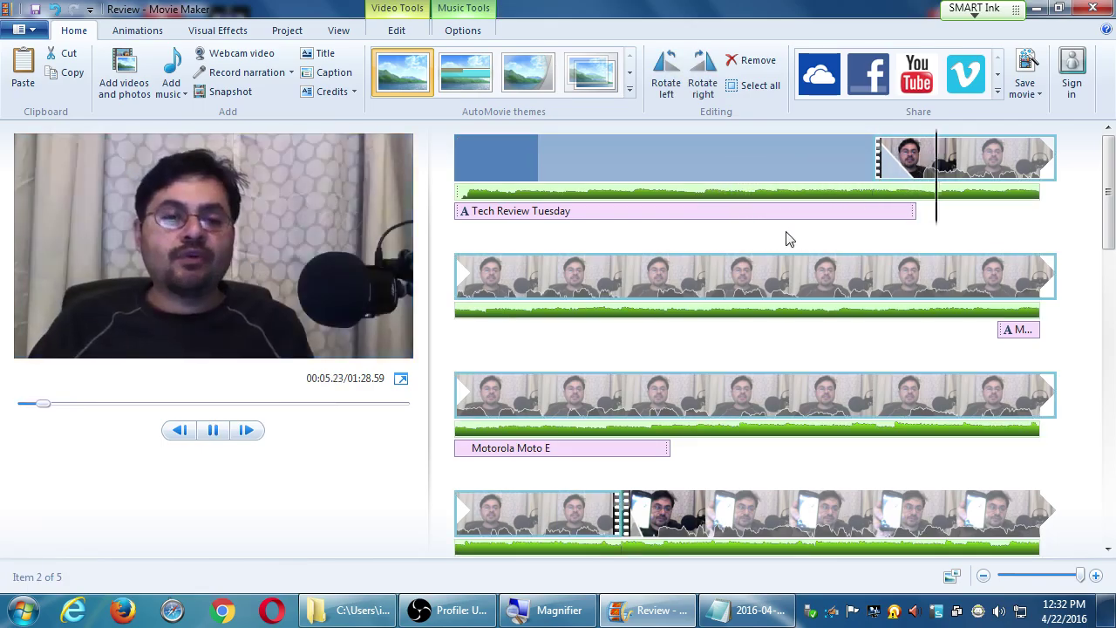
key(space)
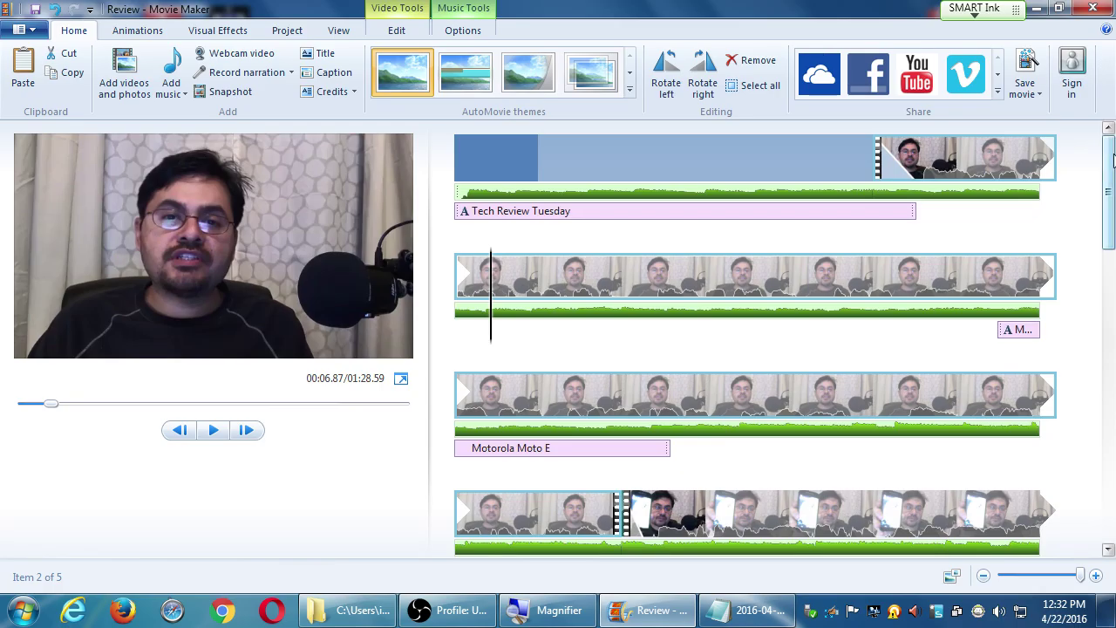
- Play the beginning of the closing credits to hear the music under them
scroll(1081, 334, down, 5)
scroll(1079, 392, down, 3)
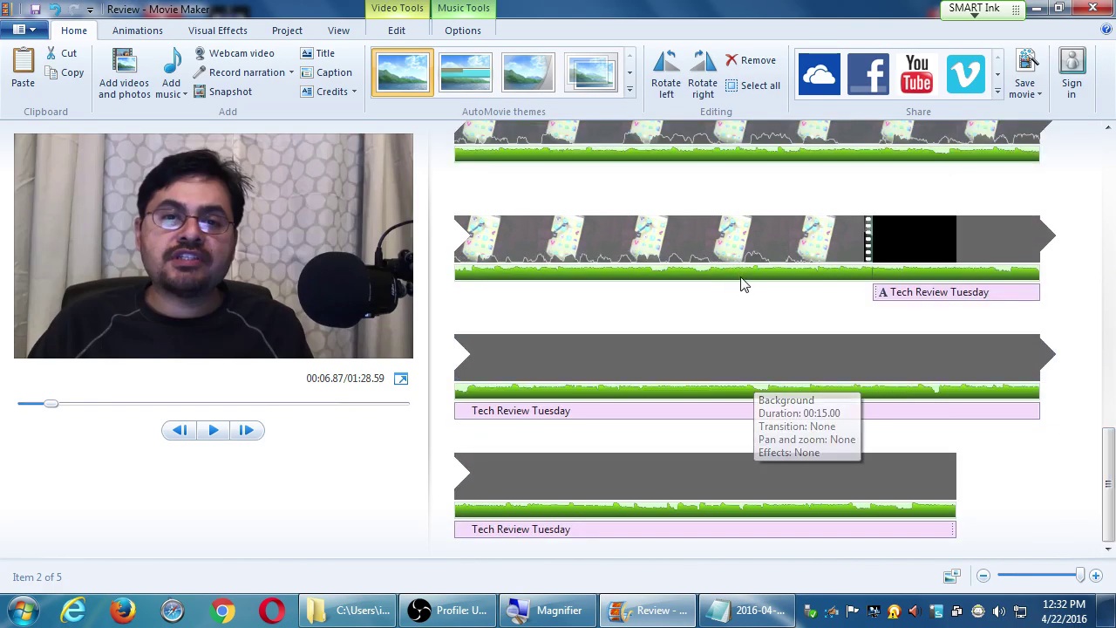
click(542, 246)
key(space)
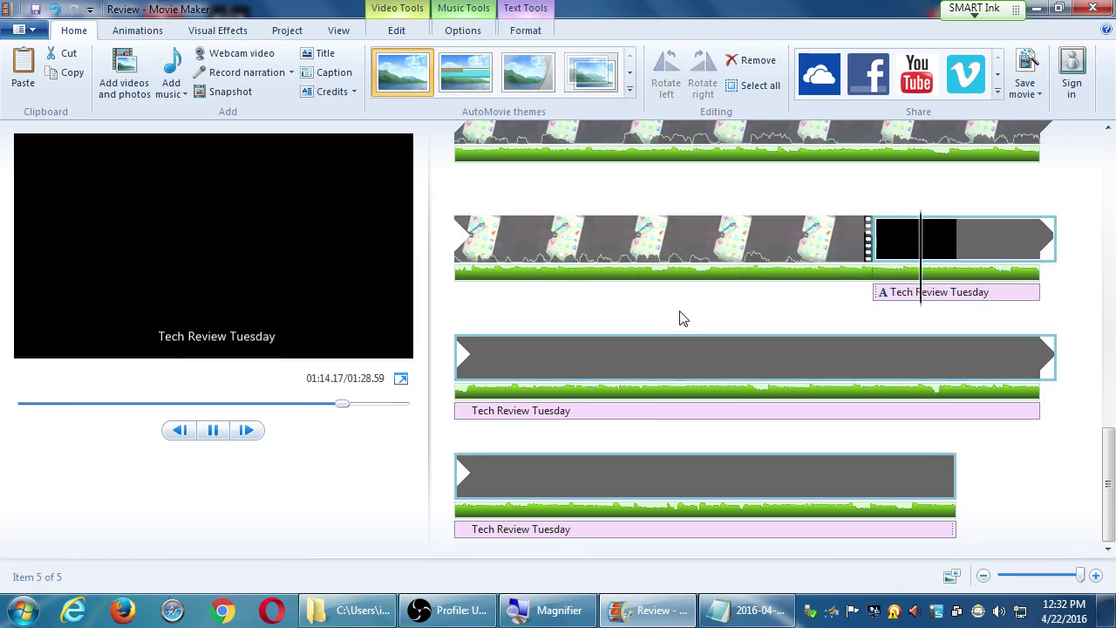
key(space)
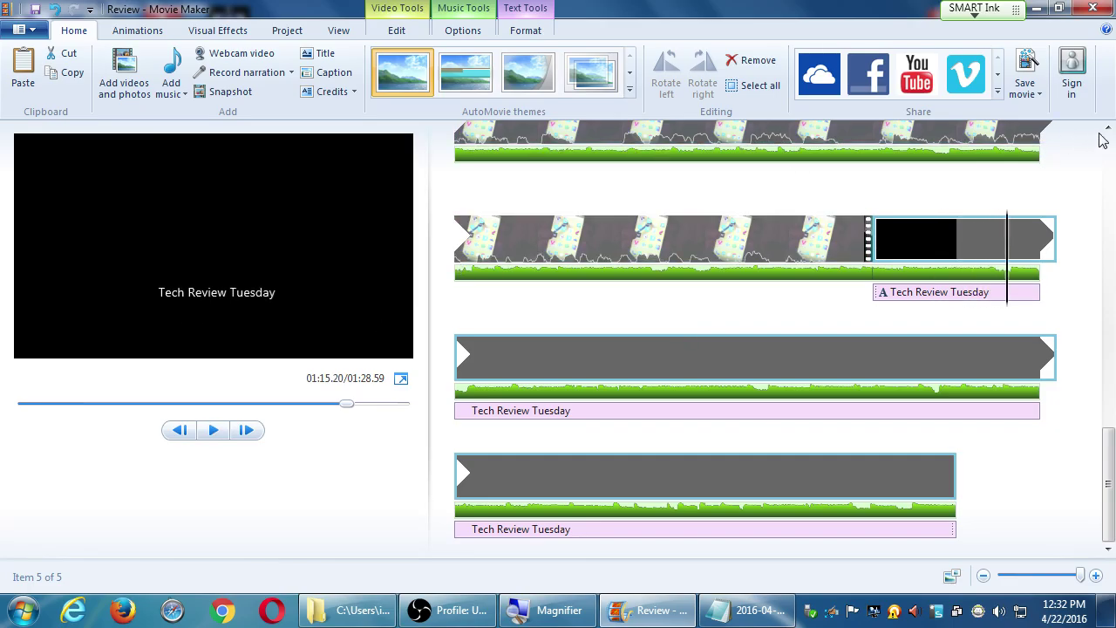
- Return to the start of the movie and select the music track under the opening title clip
scroll(1103, 140, up, 10)
click(501, 149)
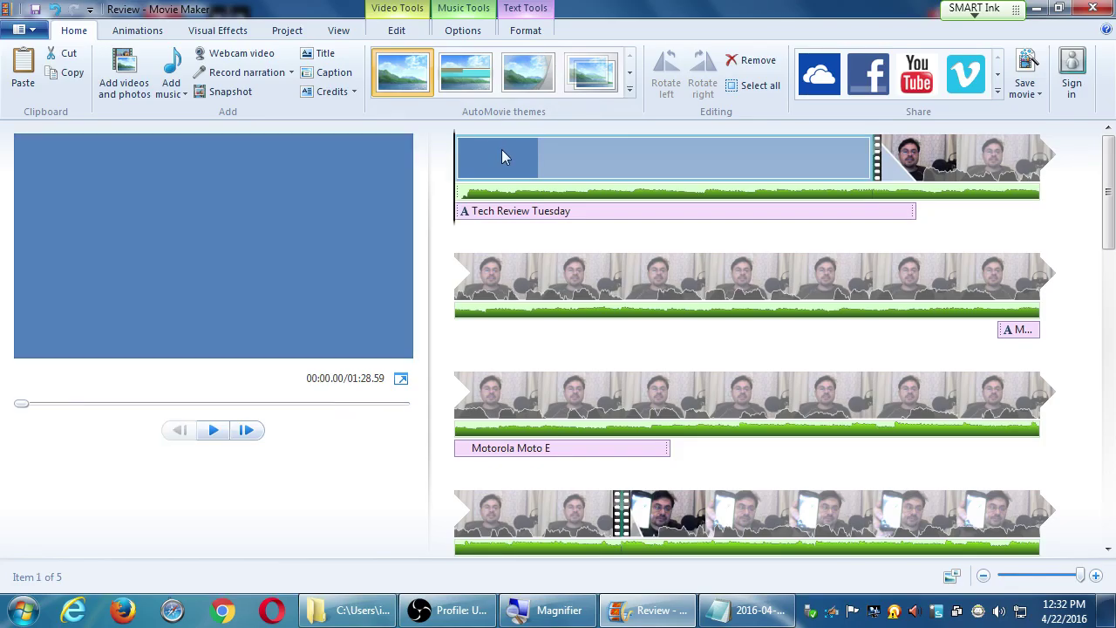
click(520, 213)
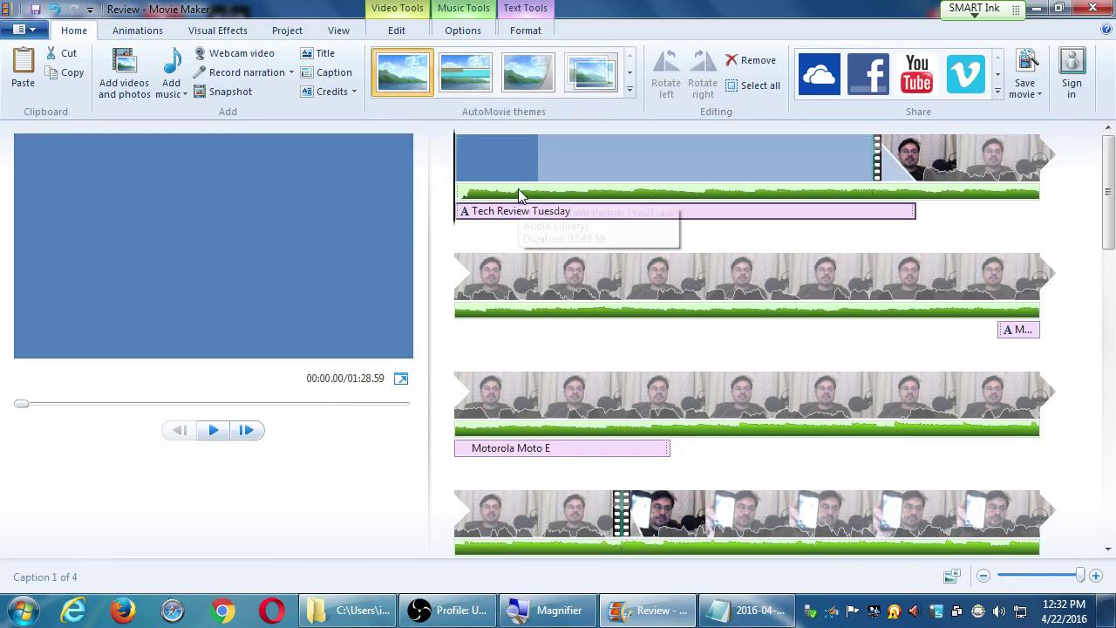
click(520, 193)
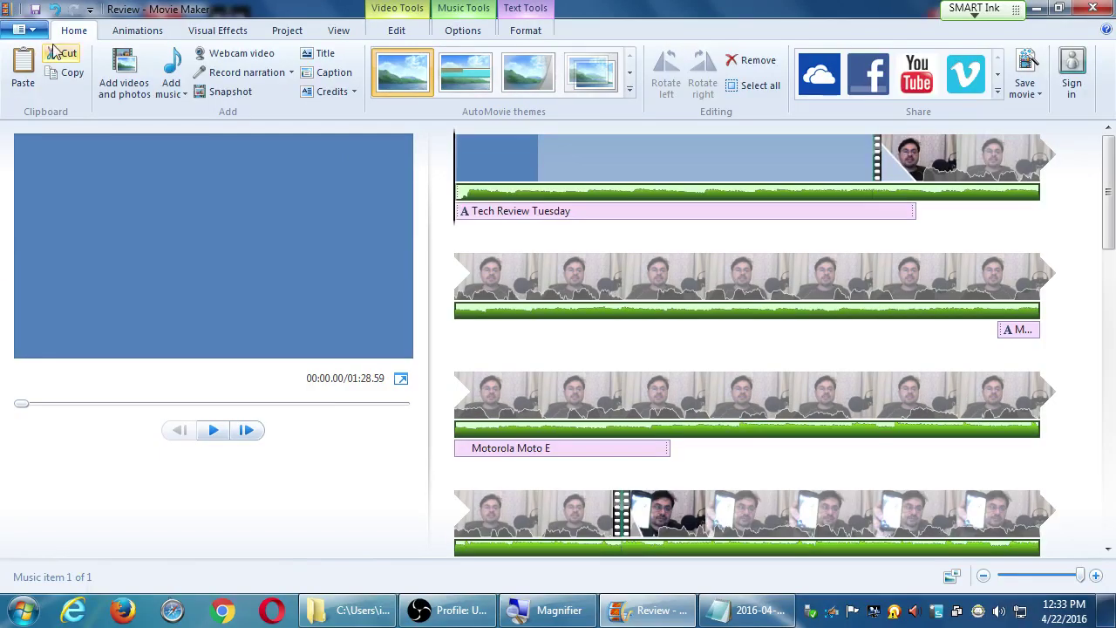
click(172, 68)
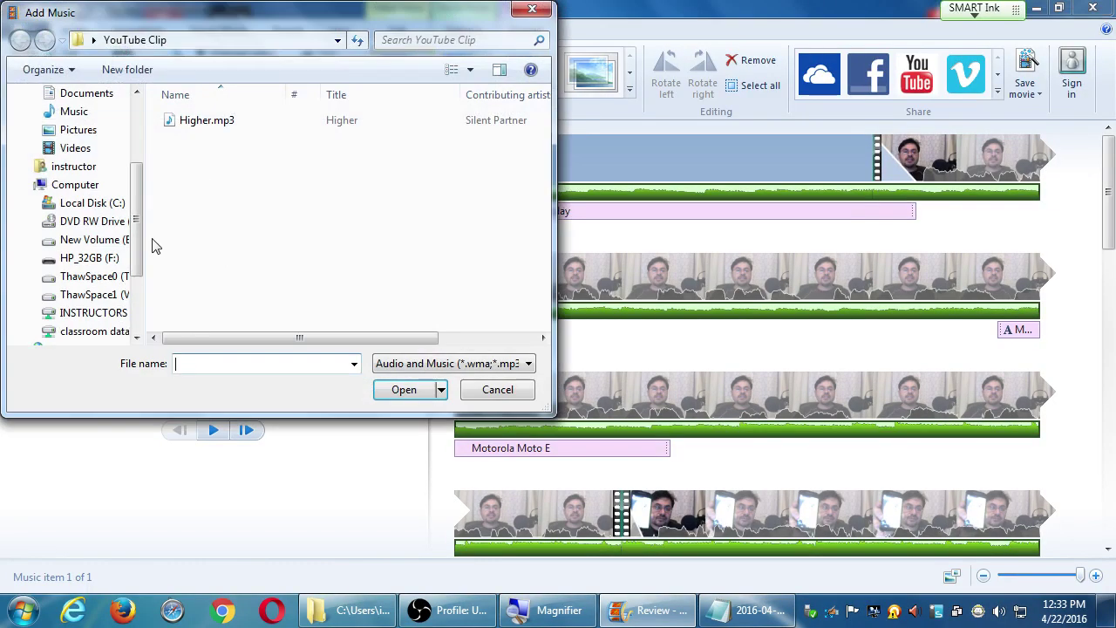
drag(142, 241, 140, 329)
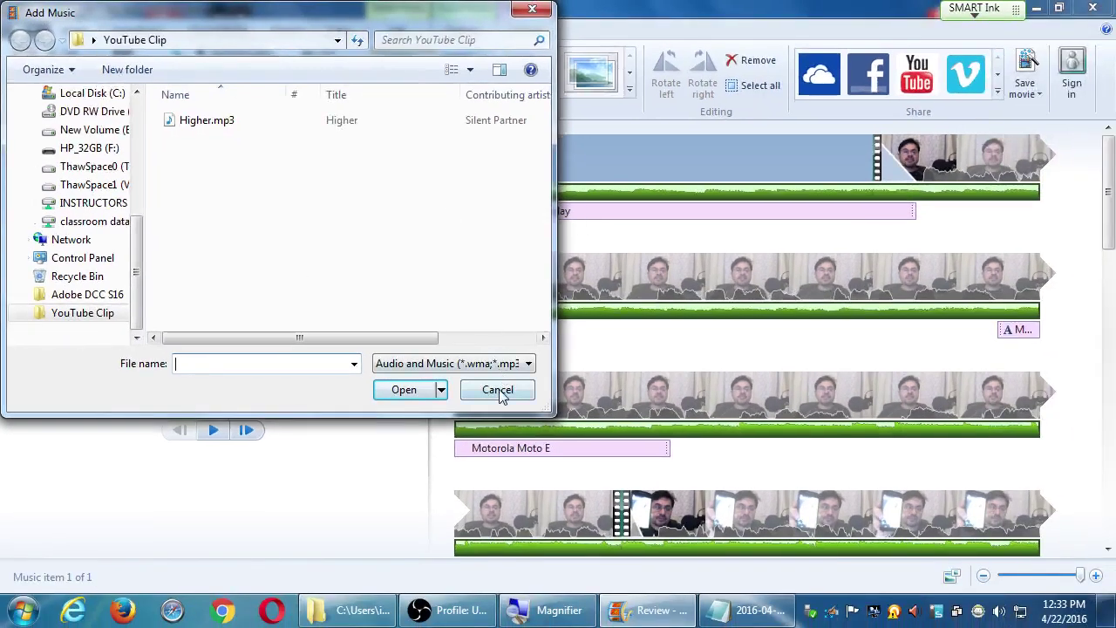
click(498, 390)
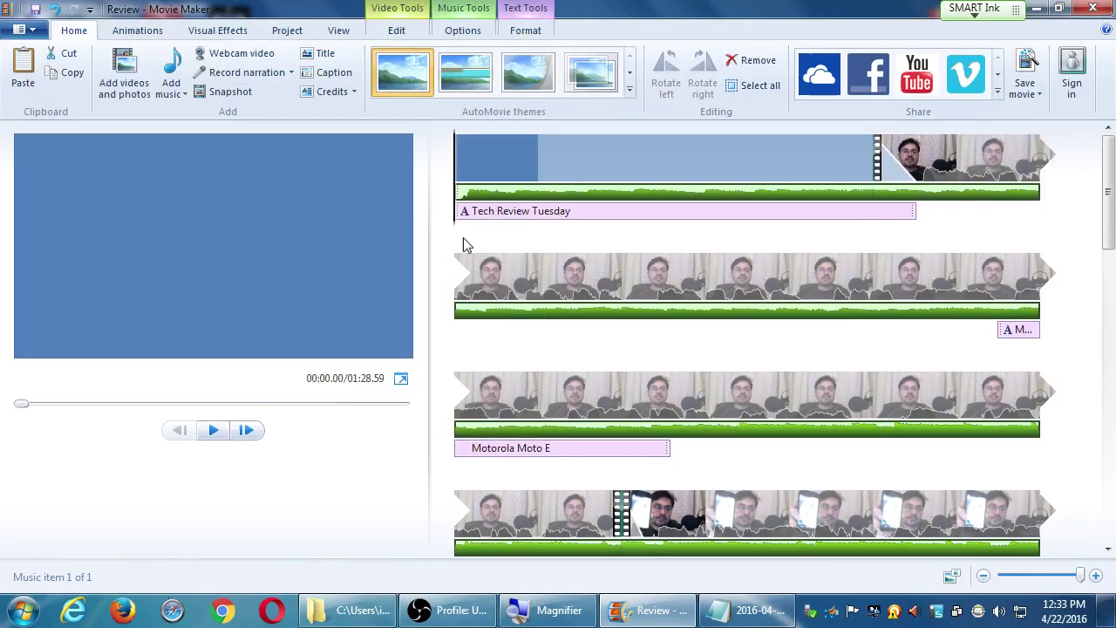
- Show the music track's options and play the last part of the closing credits to hear how the music ends
click(471, 33)
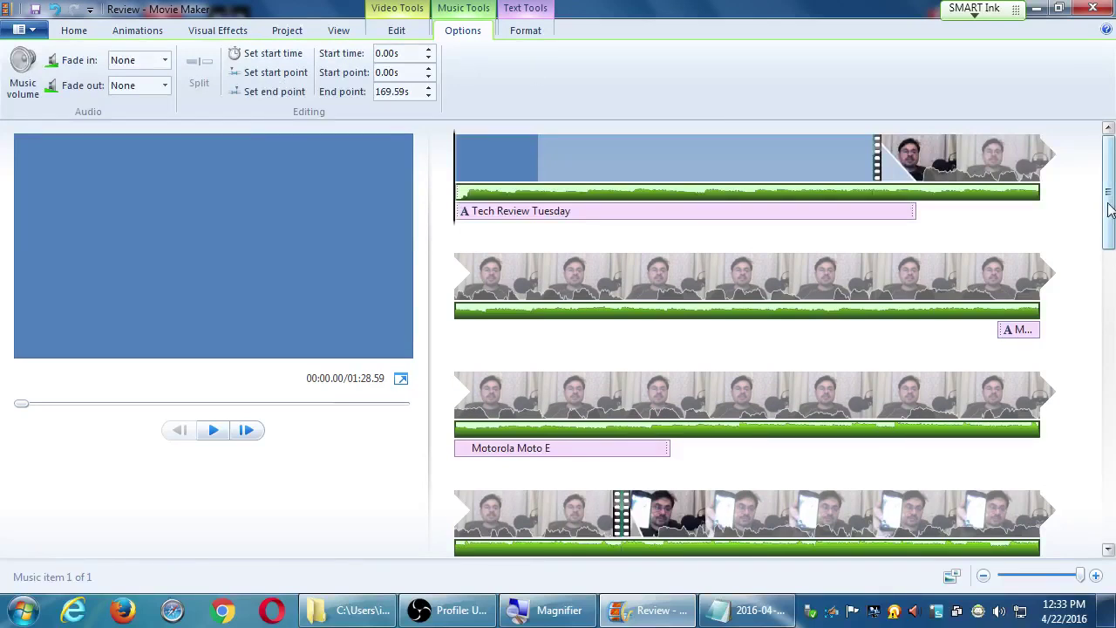
drag(1109, 207, 1098, 535)
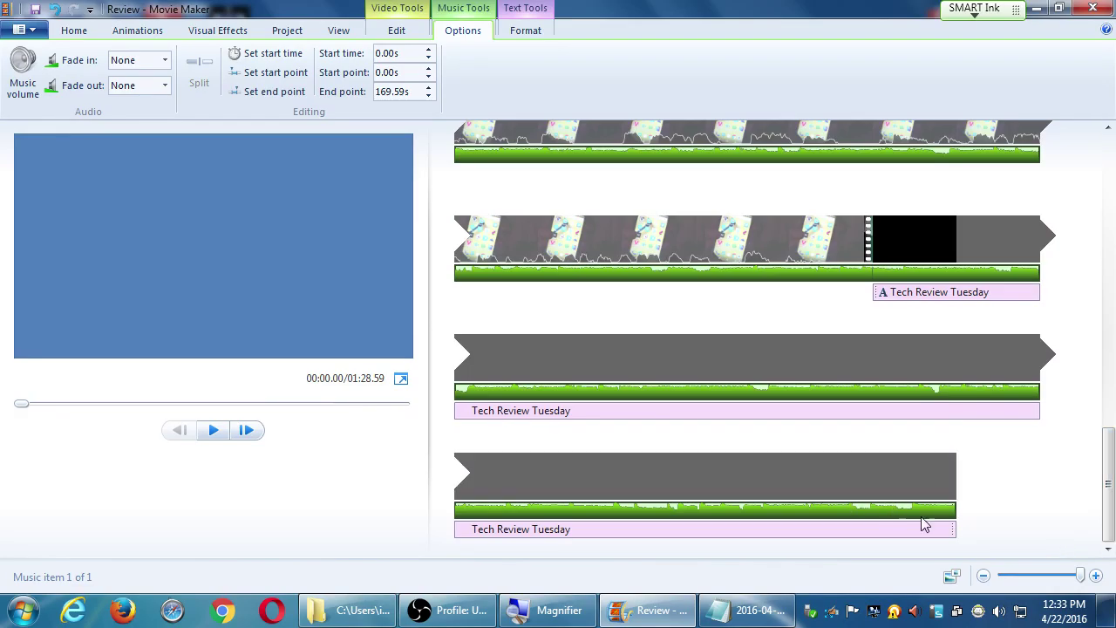
click(699, 466)
key(space)
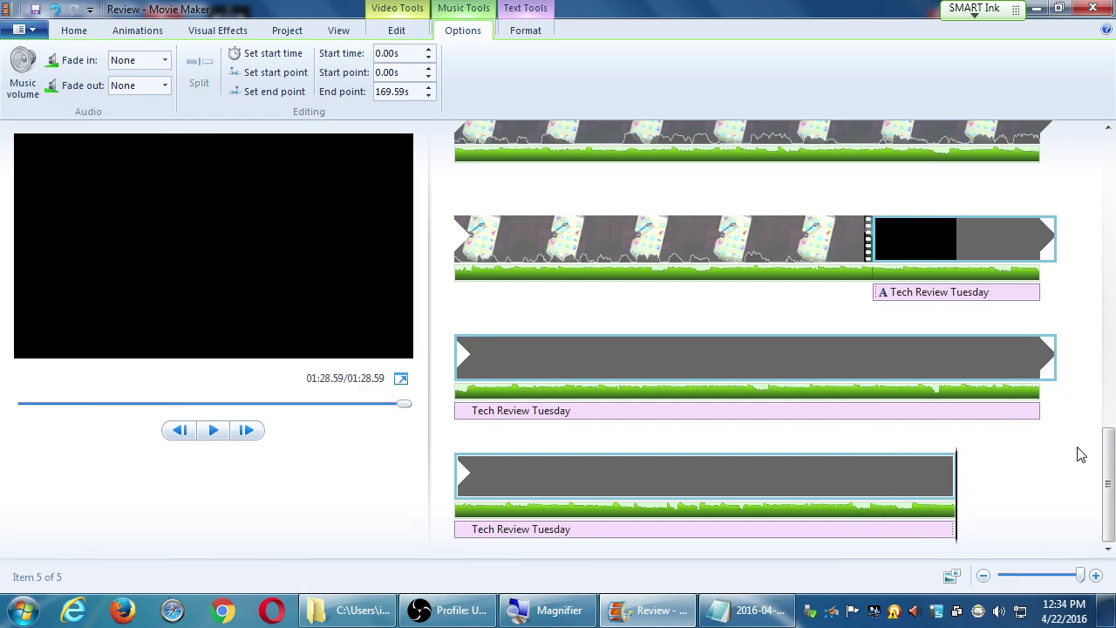
- Set the music track's fade out to Medium and return to the closing credits at the end of the movie
drag(1107, 484, 1107, 187)
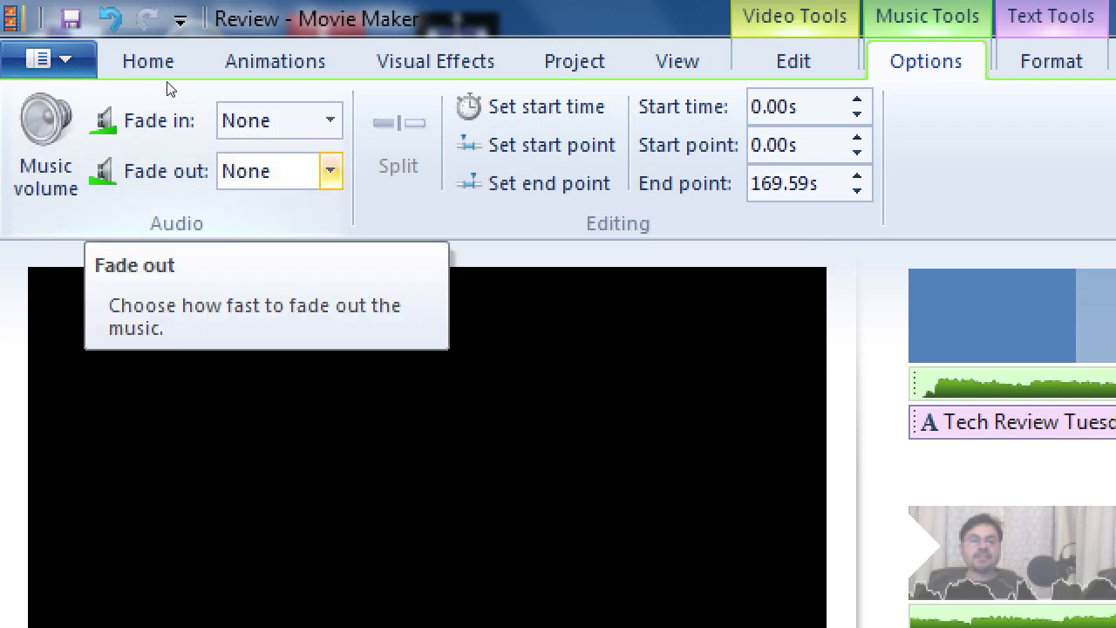
click(330, 170)
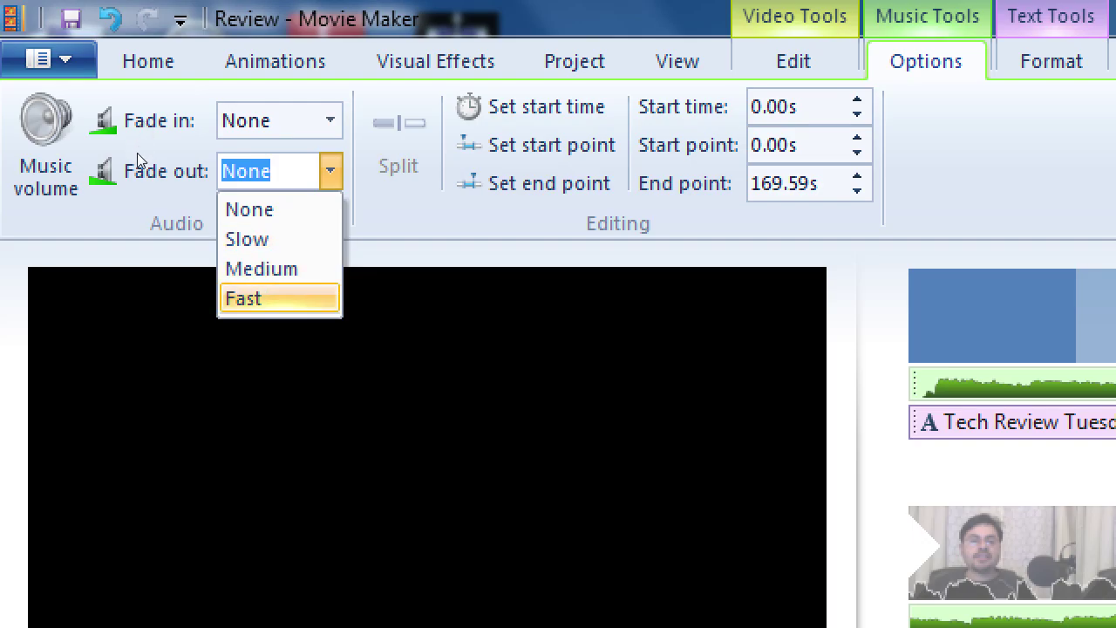
key(Up)
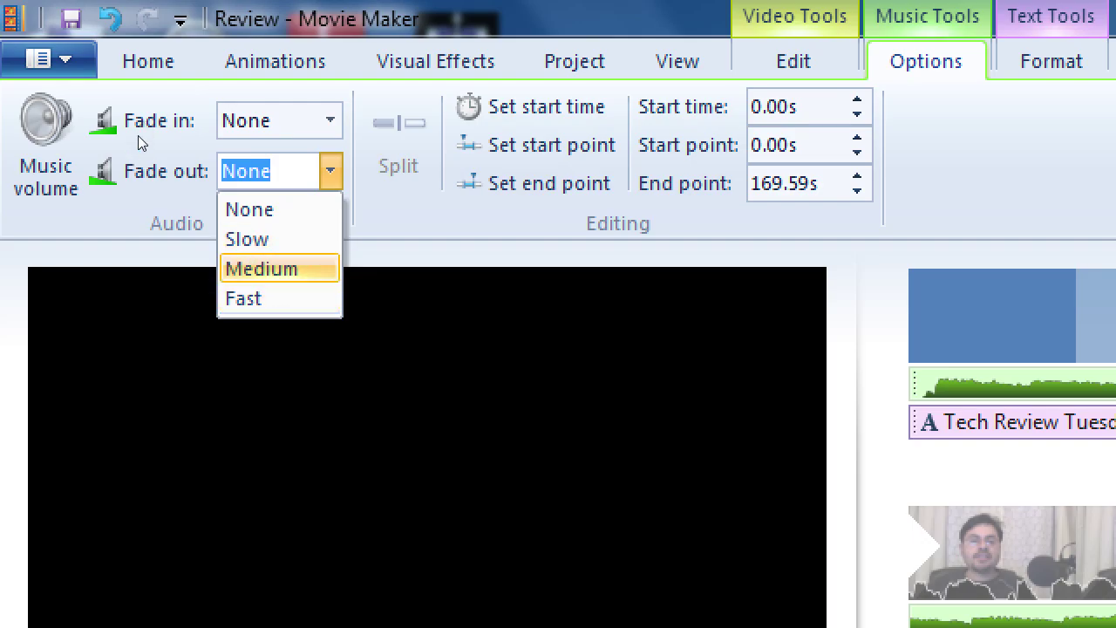
key(Return)
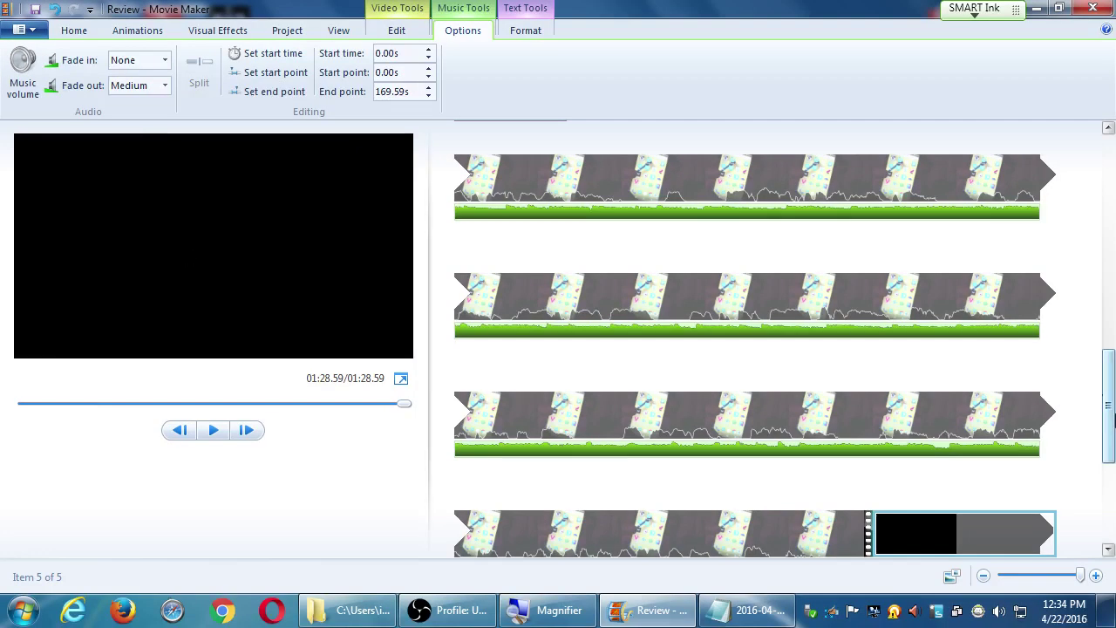
scroll(768, 392, down, 3)
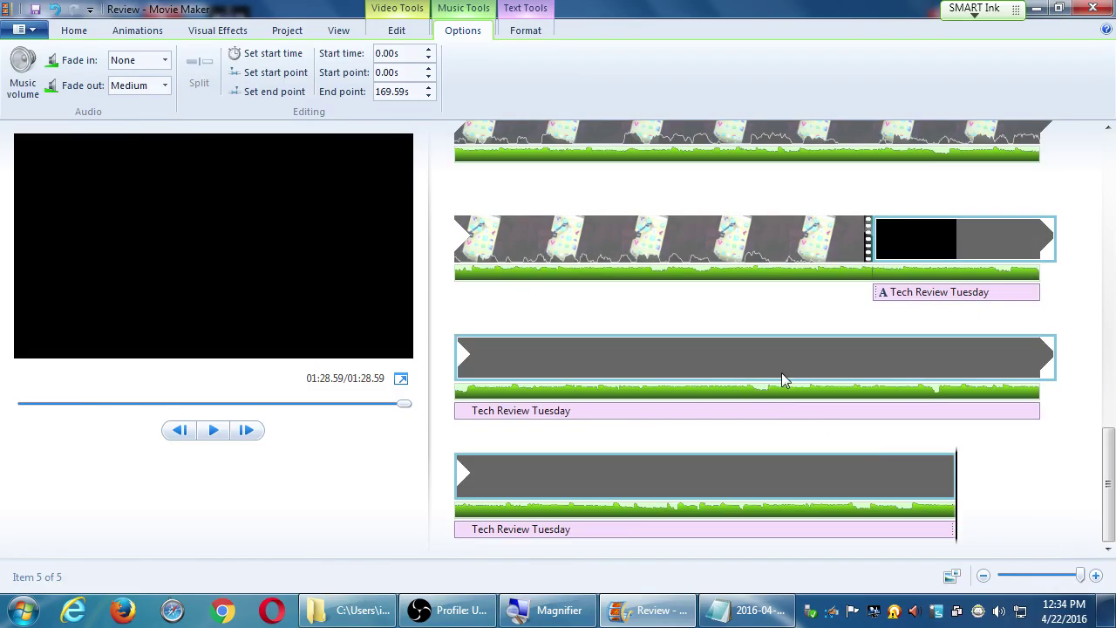